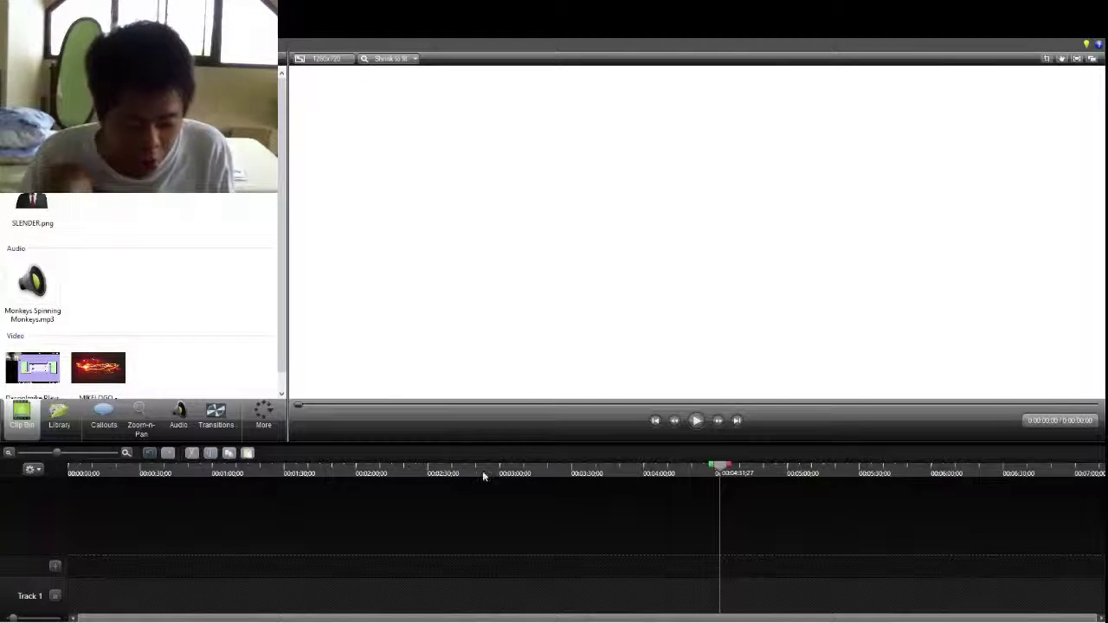
Step: Place the MIKELOGO video at the start of Track 1 and return the playhead to the beginning
{"action": "left_click_drag", "start_coordinate": [722, 472], "coordinate": [37, 504]}
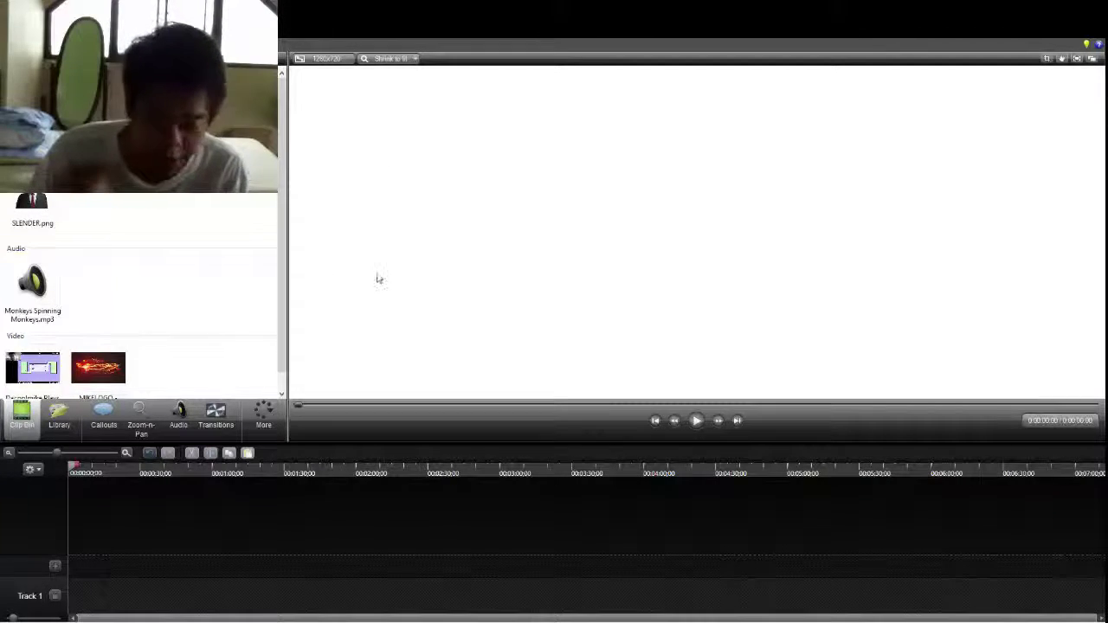
{"action": "left_click_drag", "start_coordinate": [282, 244], "coordinate": [291, 194]}
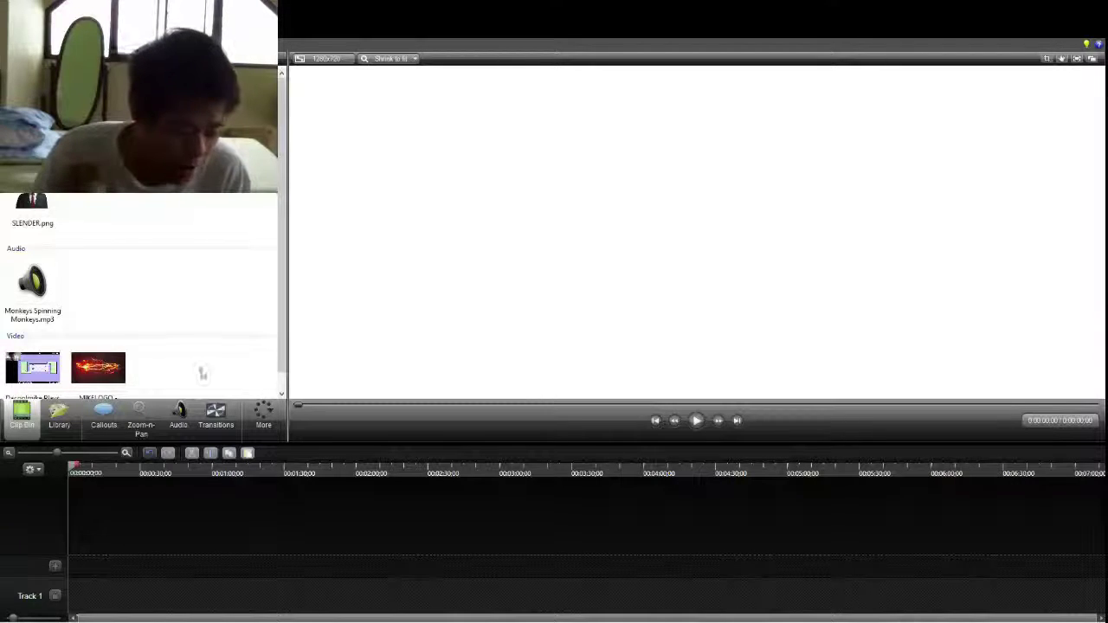
{"action": "left_click", "coordinate": [120, 394]}
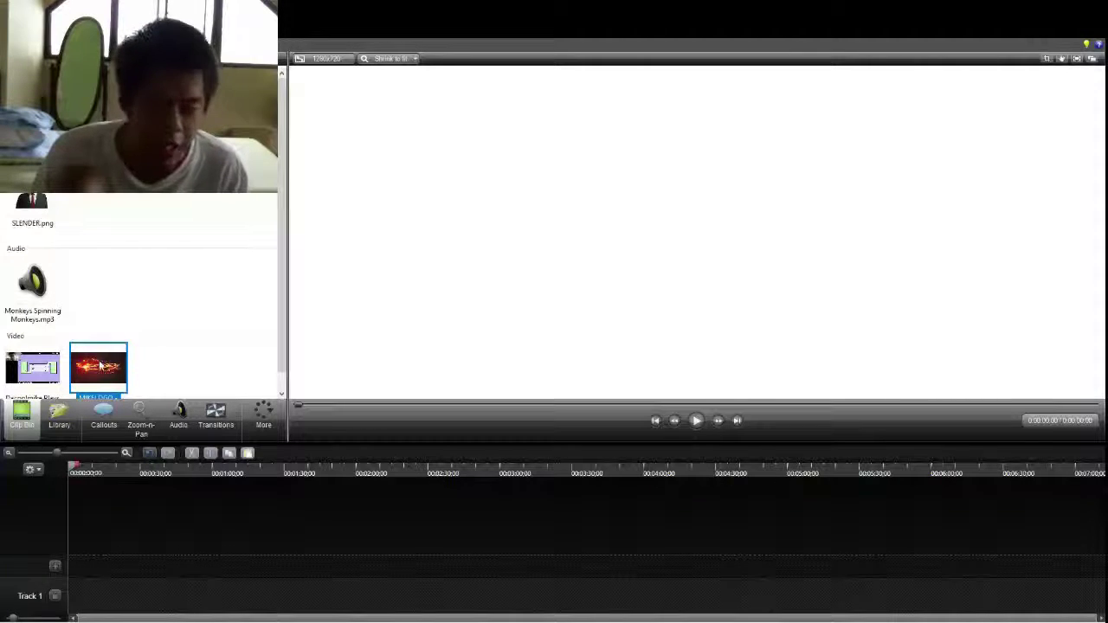
{"action": "left_click_drag", "start_coordinate": [130, 379], "coordinate": [231, 590]}
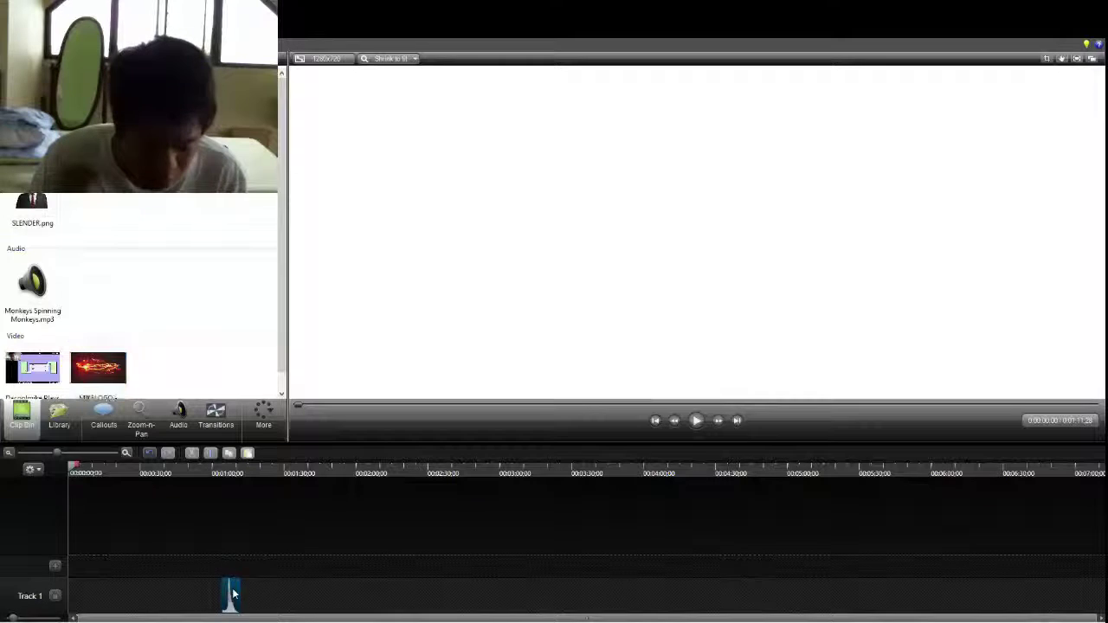
{"action": "left_click_drag", "start_coordinate": [56, 453], "coordinate": [76, 454]}
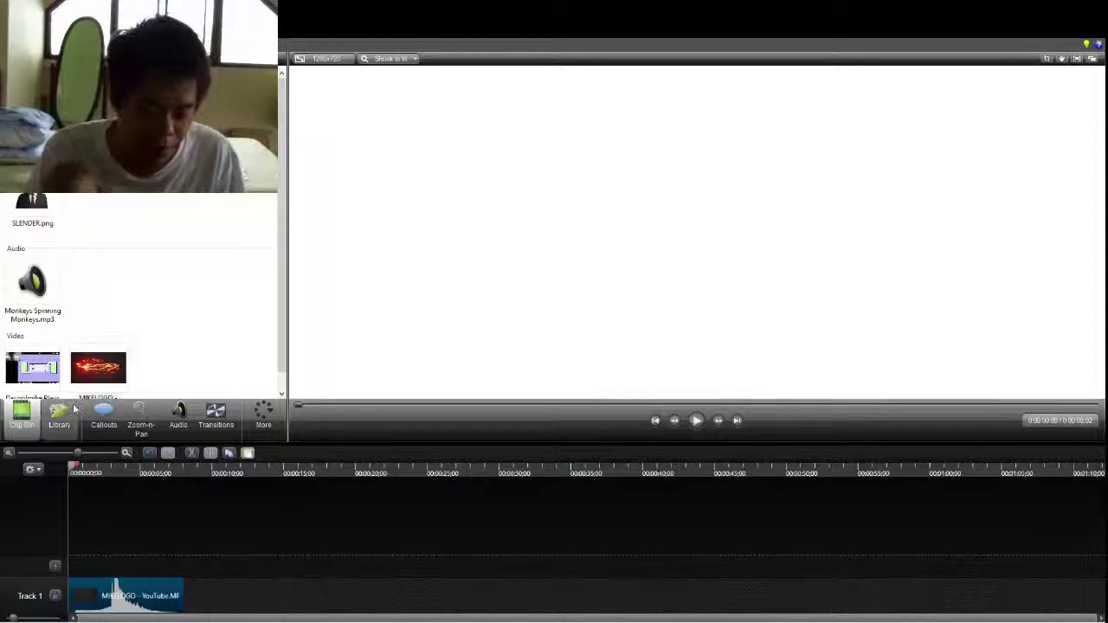
Step: Delete the MIKELOGO clip from Track 1
{"action": "left_click", "coordinate": [38, 370]}
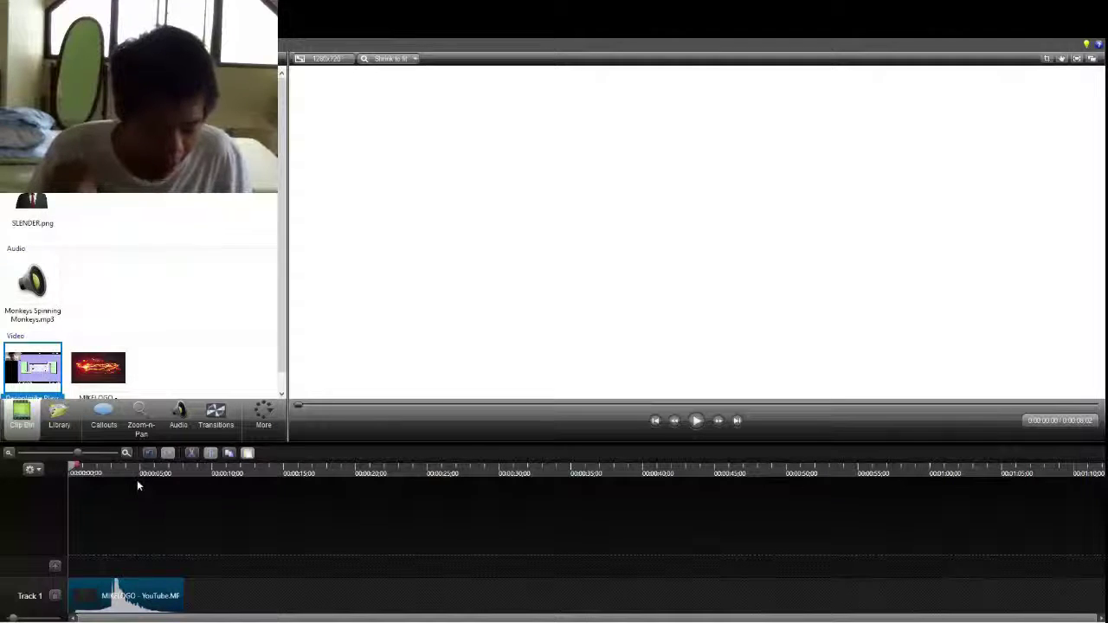
{"action": "left_click_drag", "start_coordinate": [130, 471], "coordinate": [96, 503]}
{"action": "key", "text": "Delete"}
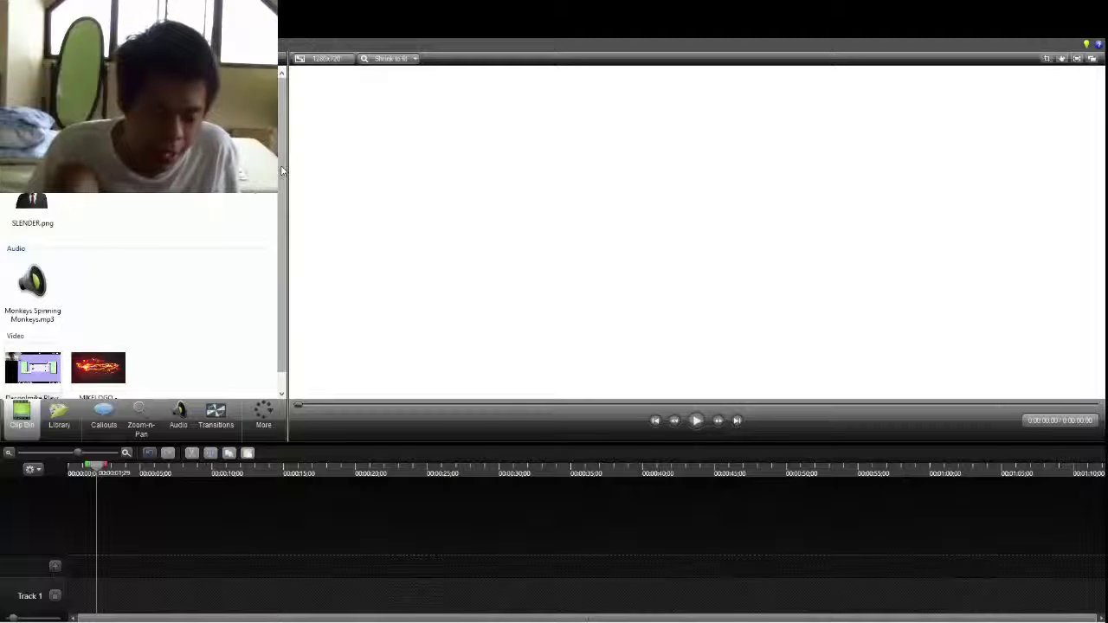
{"action": "left_click", "coordinate": [33, 368]}
{"action": "left_click_drag", "start_coordinate": [33, 368], "coordinate": [32, 360]}
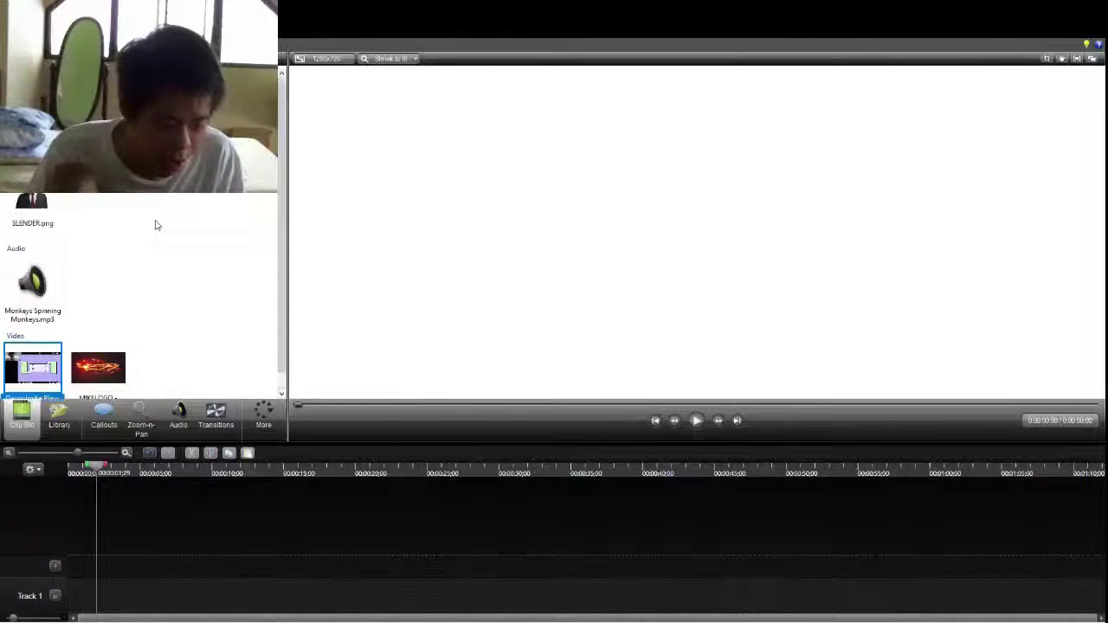
{"action": "scroll", "coordinate": [157, 225], "scroll_direction": "up", "scroll_amount": 1}
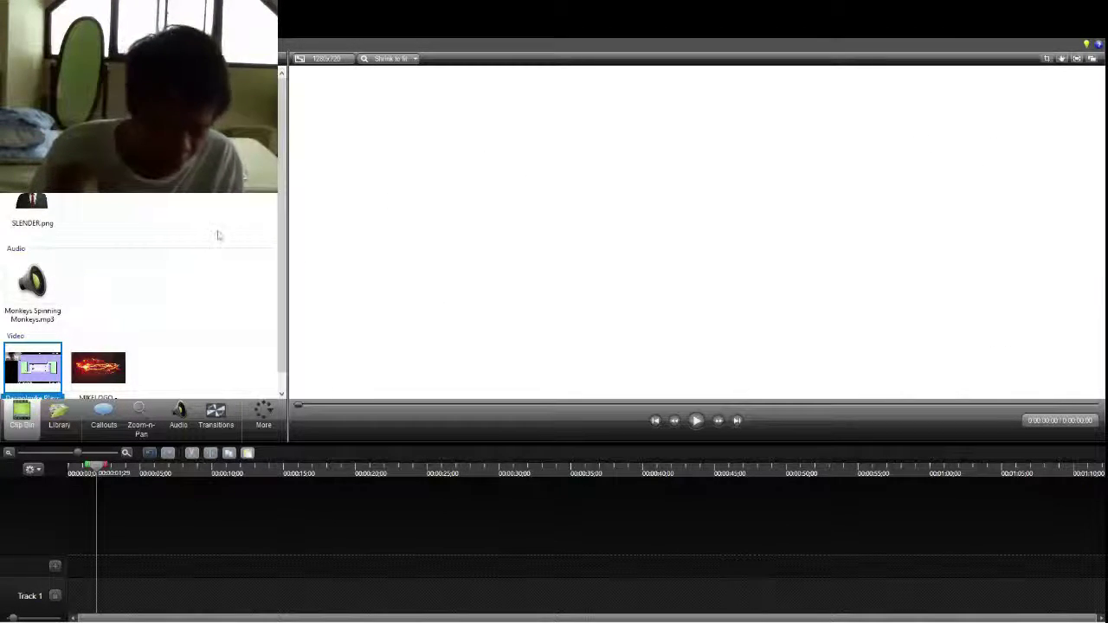
{"action": "scroll", "coordinate": [283, 241], "scroll_direction": "down", "scroll_amount": 1}
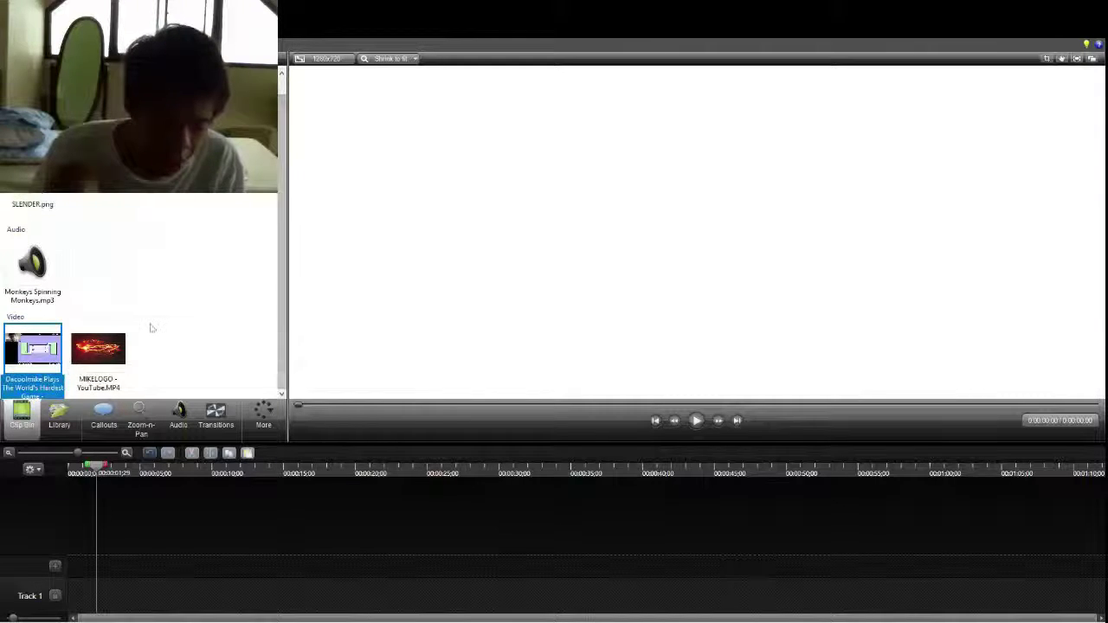
{"action": "scroll", "coordinate": [148, 324], "scroll_direction": "up", "scroll_amount": 1}
{"action": "scroll", "coordinate": [69, 338], "scroll_direction": "down", "scroll_amount": 1}
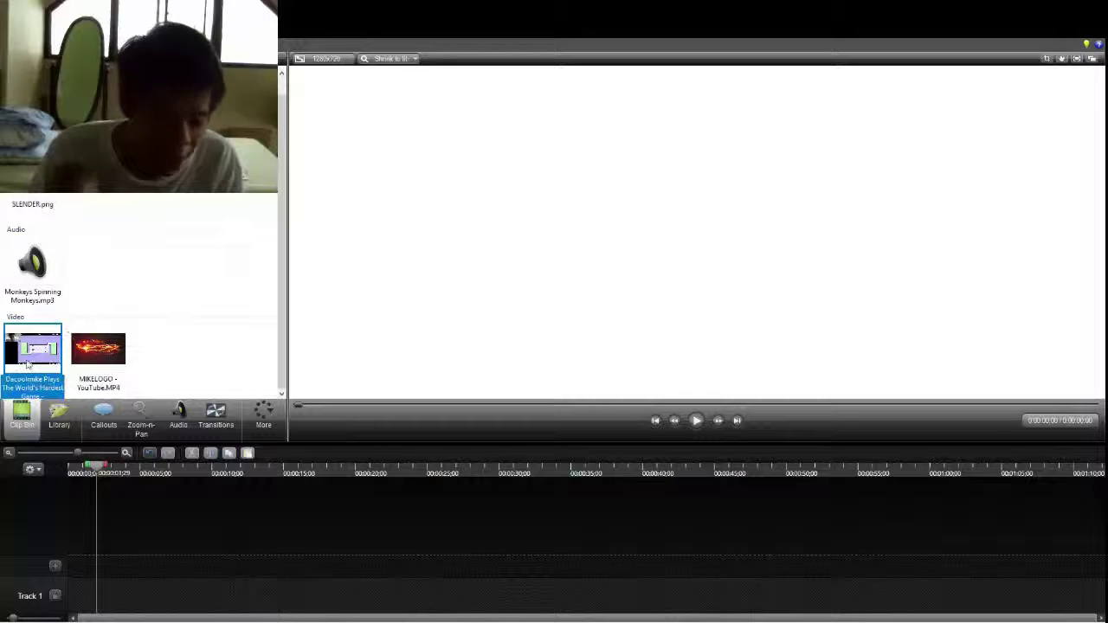
{"action": "left_click", "coordinate": [101, 344]}
{"action": "scroll", "coordinate": [139, 306], "scroll_direction": "up", "scroll_amount": 1}
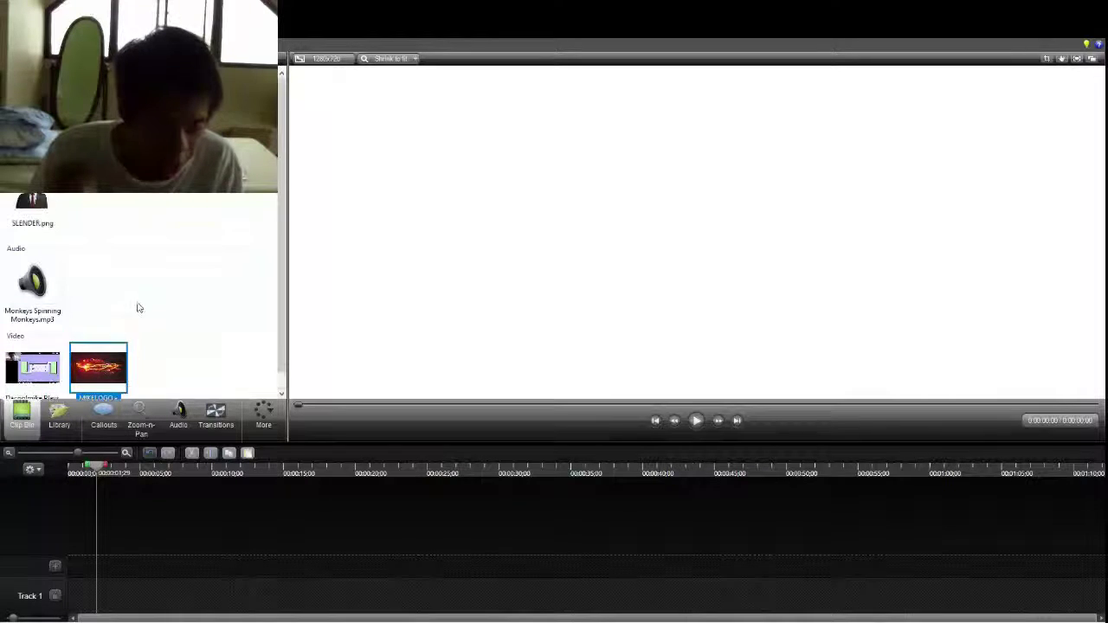
{"action": "left_click", "coordinate": [138, 306]}
Step: Try the capture-1.camrec screen recording on Track 1, scrub through it, and remove it from the timeline
{"action": "left_click_drag", "start_coordinate": [32, 282], "coordinate": [211, 595]}
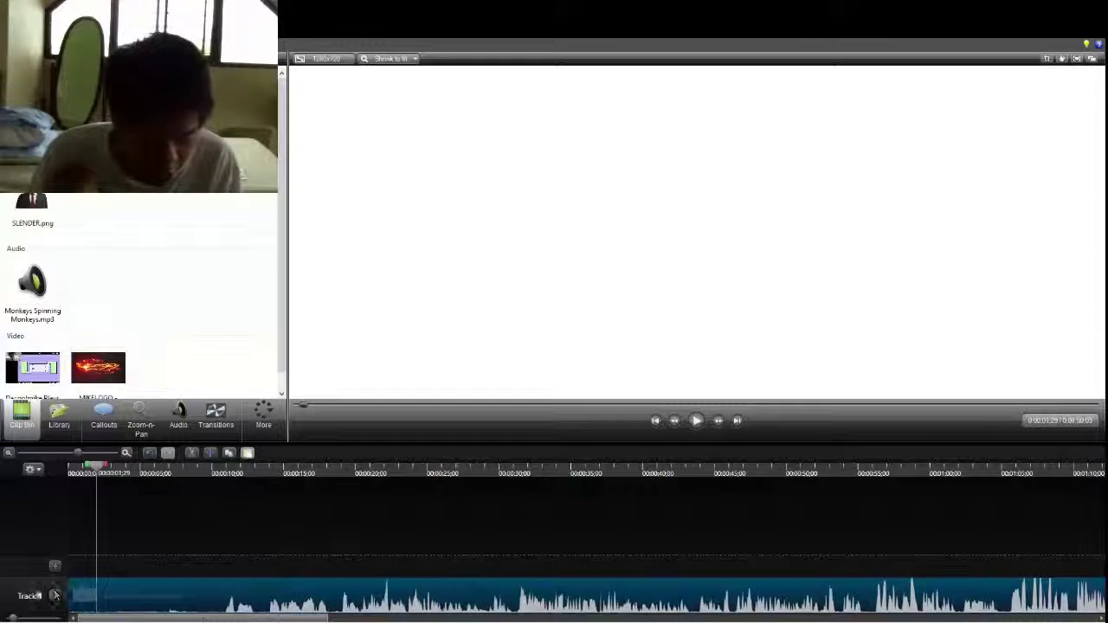
{"action": "left_click", "coordinate": [365, 473]}
{"action": "left_click_drag", "start_coordinate": [394, 474], "coordinate": [642, 523]}
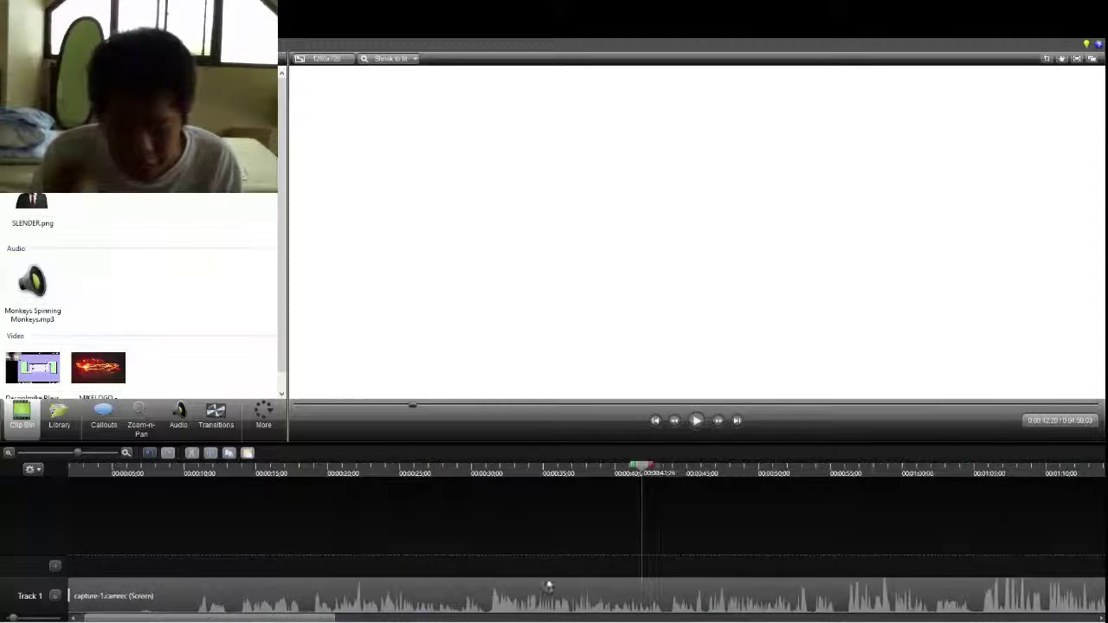
{"action": "left_click", "coordinate": [549, 589]}
{"action": "key", "text": "Delete"}
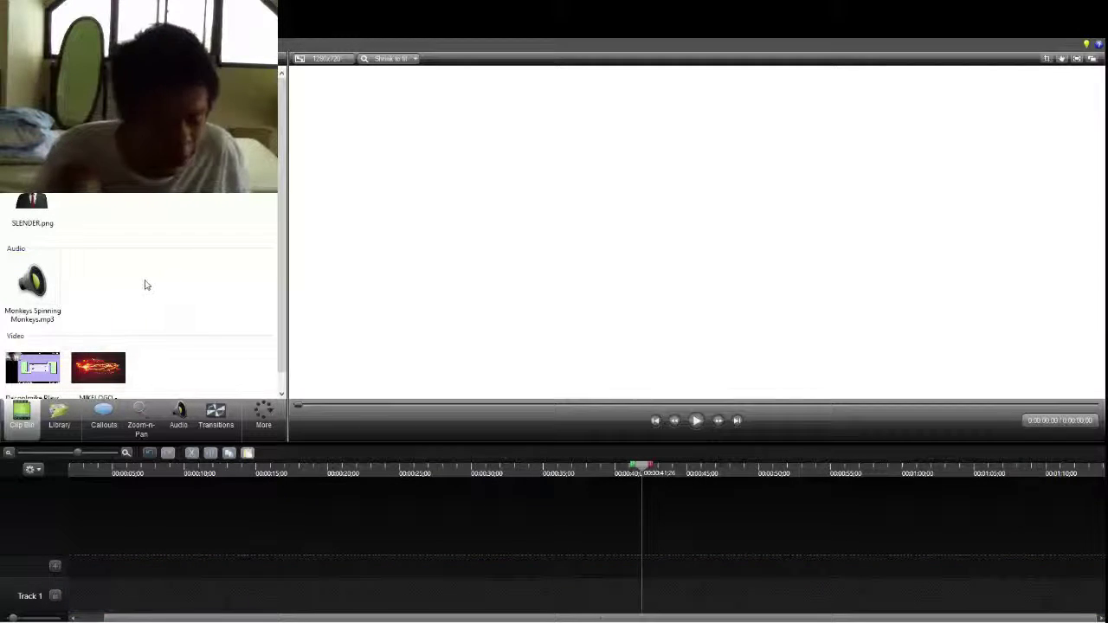
Step: Try the MIKELOGO video near the start of Track 1 and remove it again
{"action": "left_click", "coordinate": [30, 370]}
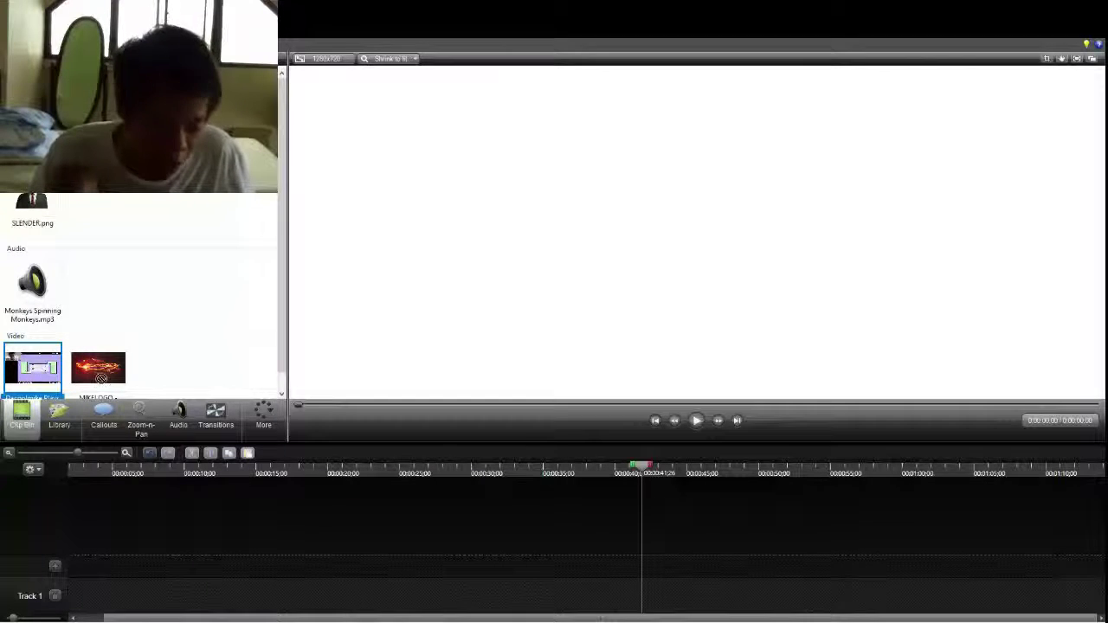
{"action": "left_click_drag", "start_coordinate": [99, 368], "coordinate": [130, 597]}
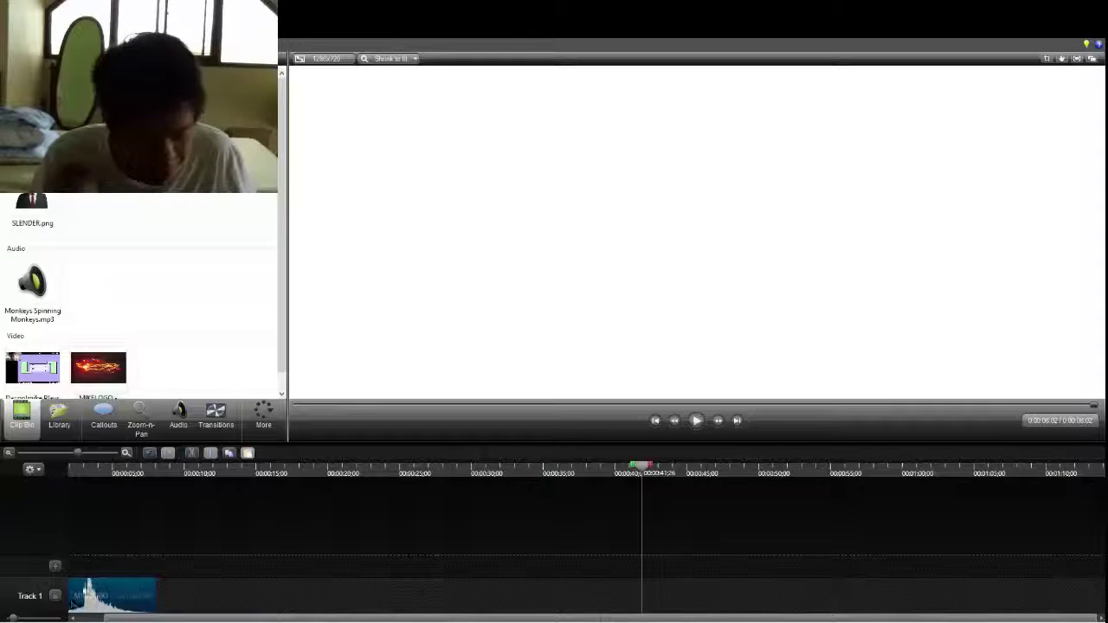
{"action": "left_click_drag", "start_coordinate": [312, 618], "coordinate": [254, 620]}
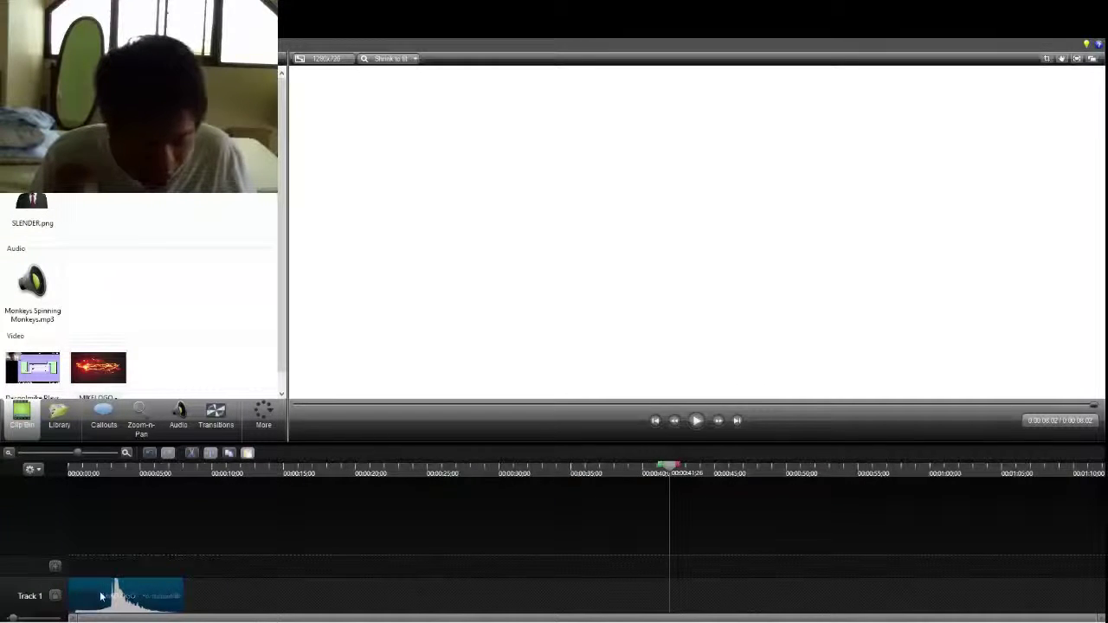
{"action": "left_click_drag", "start_coordinate": [101, 597], "coordinate": [109, 603]}
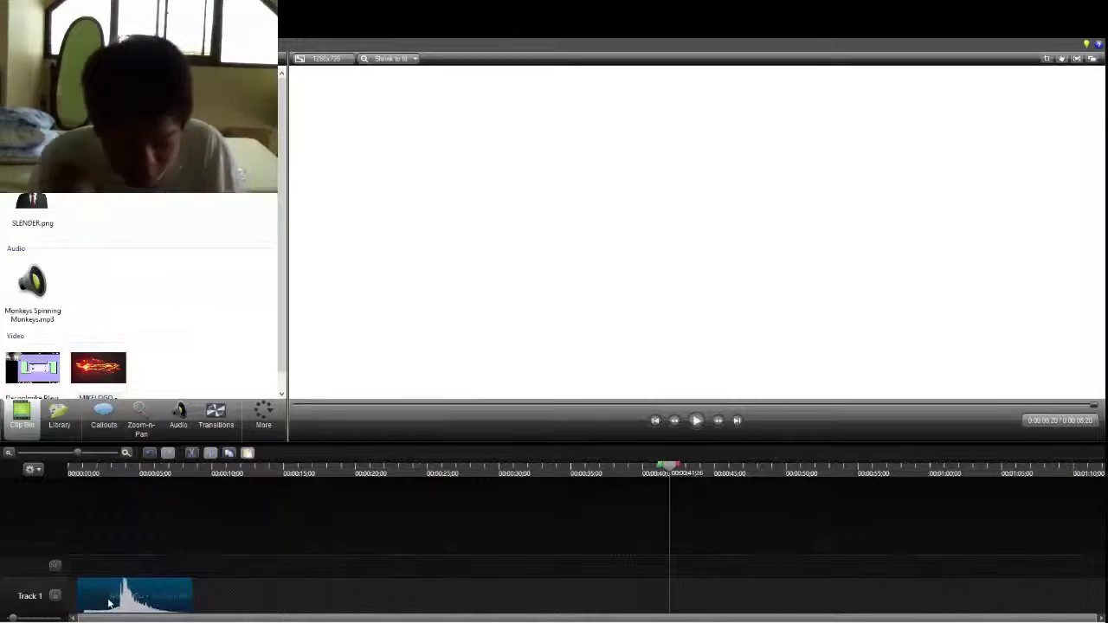
{"action": "key", "text": "Delete"}
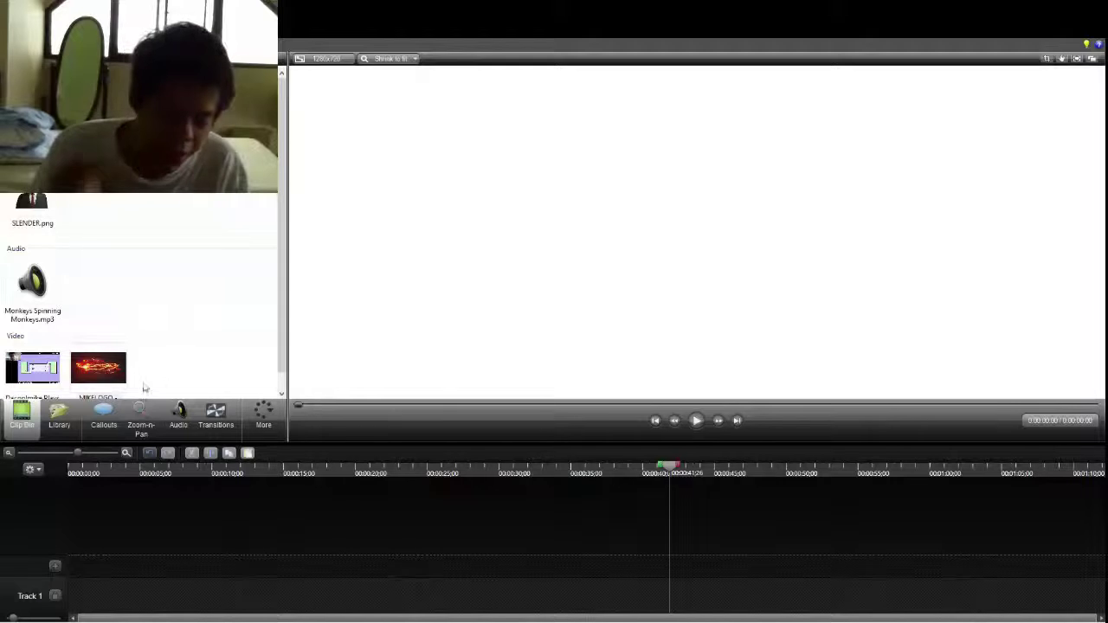
Step: Add the MIKELOGO video to Track 1 so that it starts at zero
{"action": "left_click", "coordinate": [103, 366]}
{"action": "left_click_drag", "start_coordinate": [167, 547], "coordinate": [151, 606]}
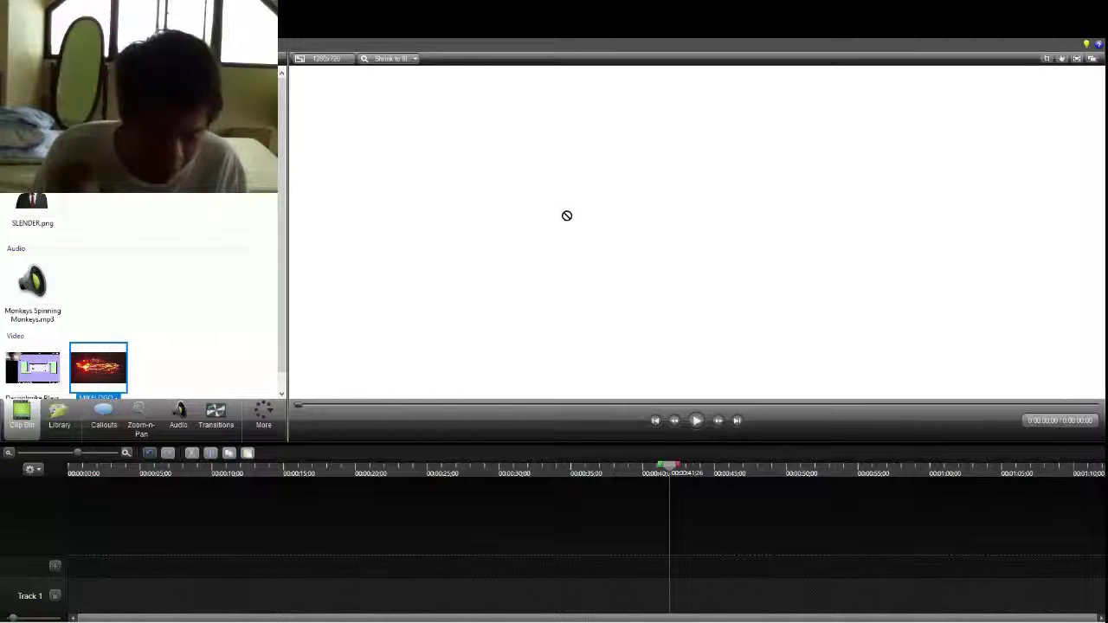
{"action": "left_click_drag", "start_coordinate": [363, 611], "coordinate": [58, 597]}
Step: Preview the MIKELOGO intro by playing the timeline from the beginning, stopping near the end of the clip
{"action": "left_click_drag", "start_coordinate": [126, 474], "coordinate": [144, 493]}
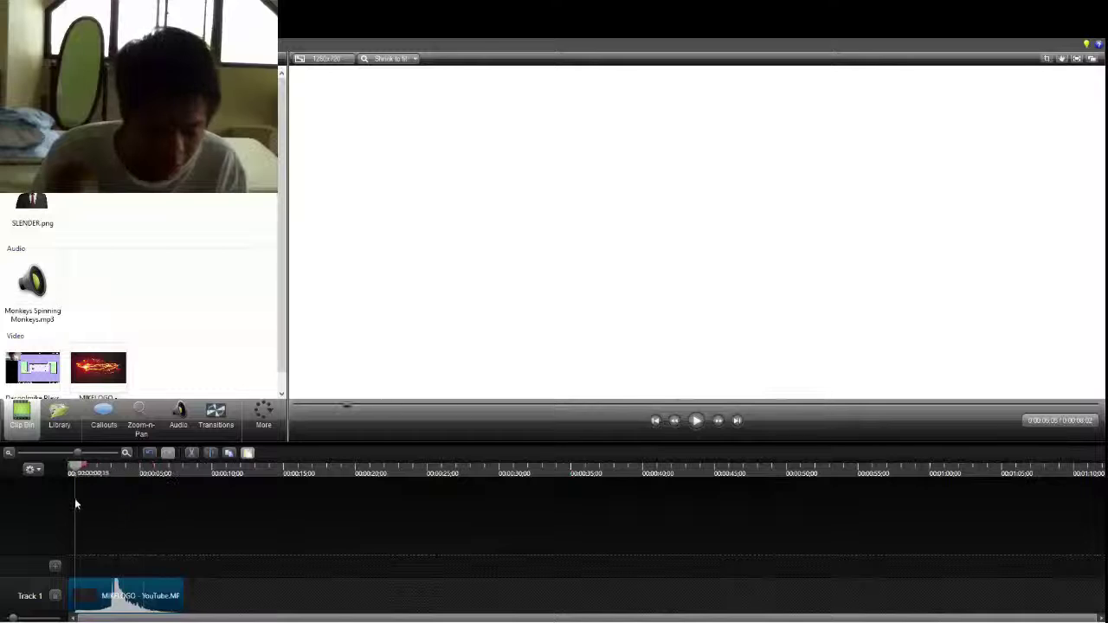
{"action": "left_click_drag", "start_coordinate": [76, 505], "coordinate": [37, 516]}
{"action": "key", "text": "space"}
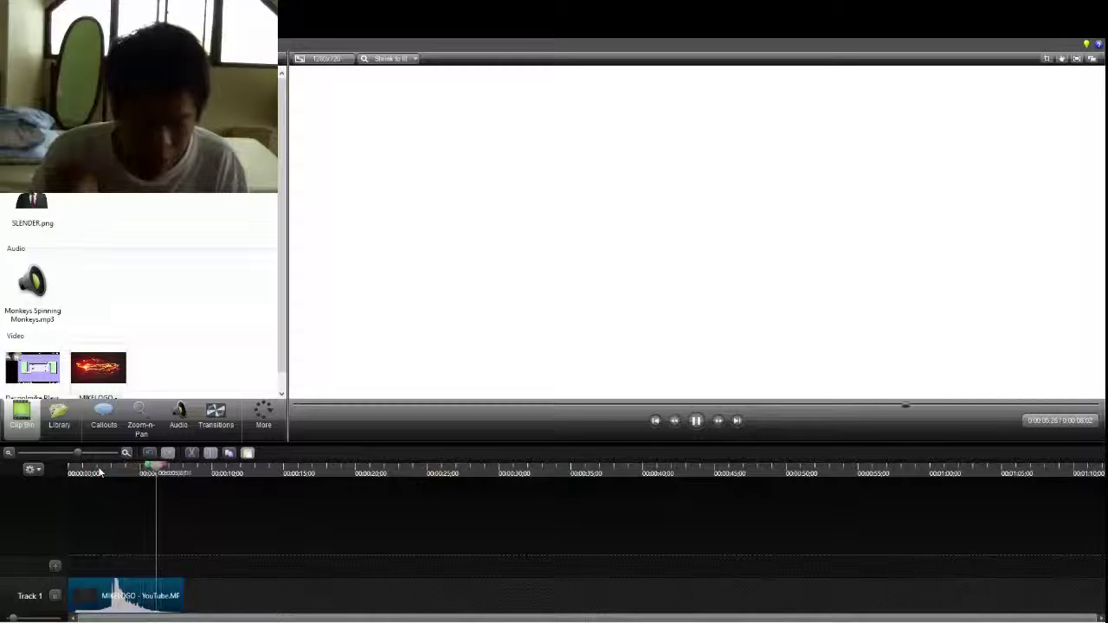
{"action": "left_click", "coordinate": [73, 472]}
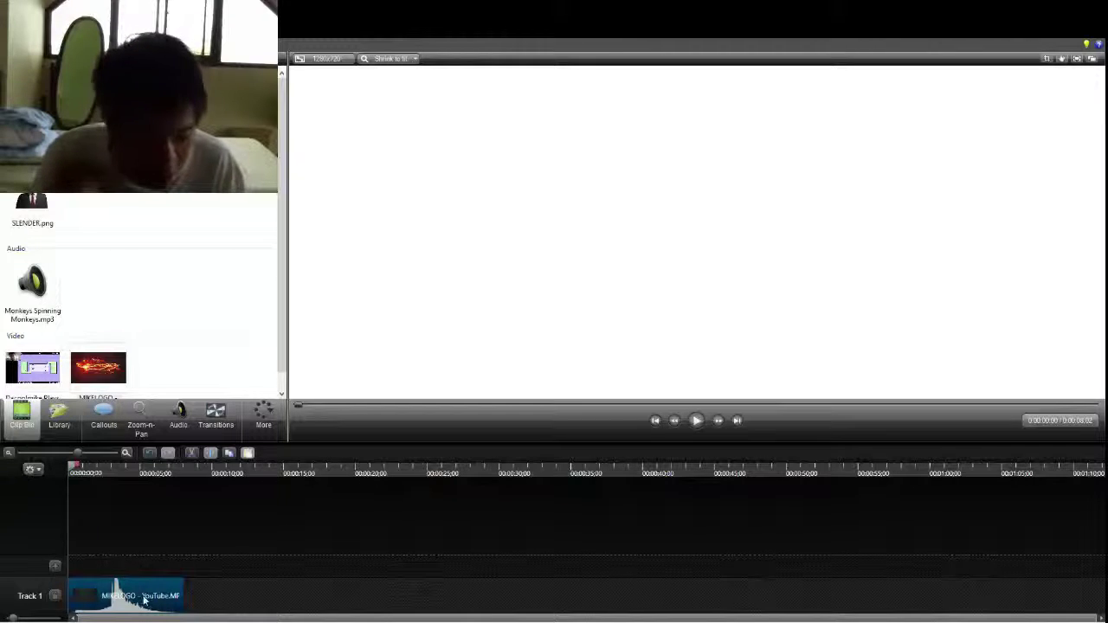
{"action": "key", "text": "space"}
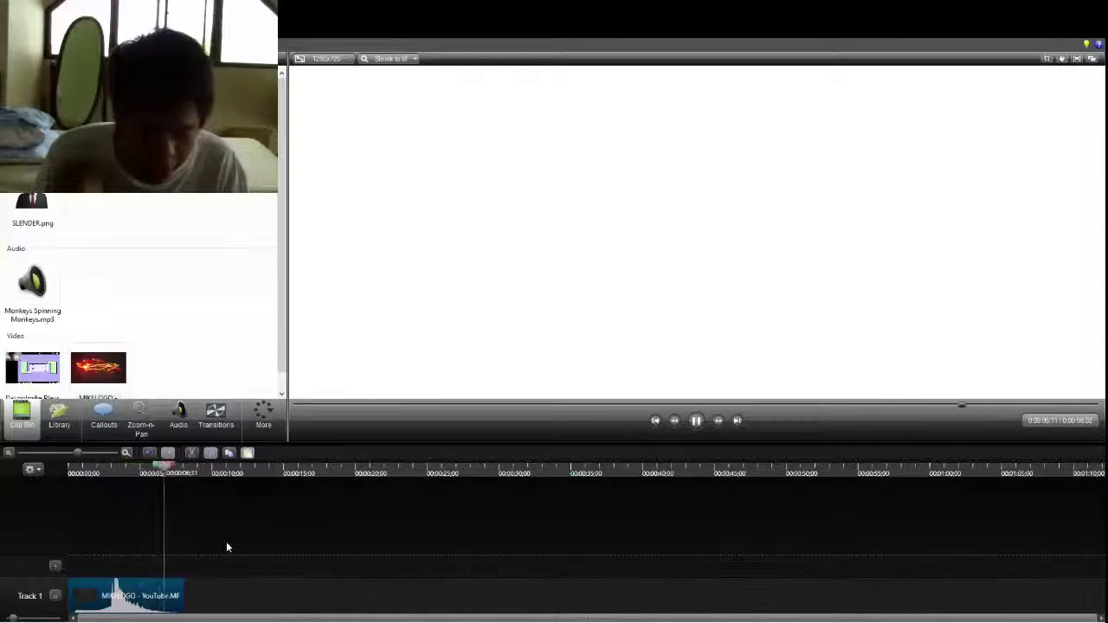
{"action": "key", "text": "space"}
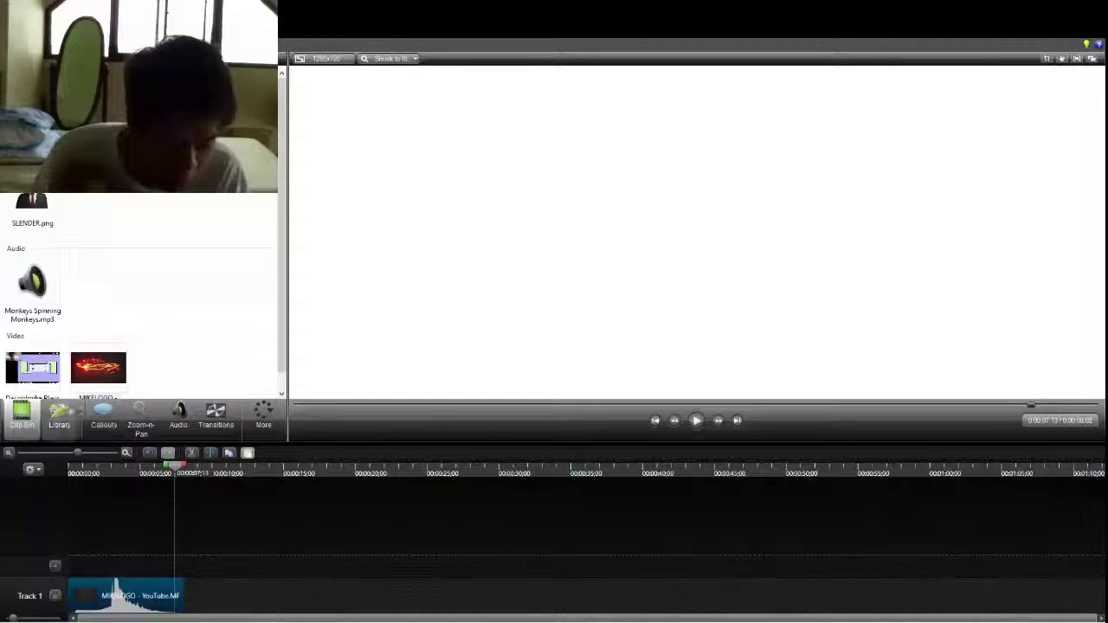
Step: Add the World's Hardest Game video to Track 1 directly after the MIKELOGO intro
{"action": "left_click", "coordinate": [32, 352]}
{"action": "left_click_drag", "start_coordinate": [258, 465], "coordinate": [192, 597]}
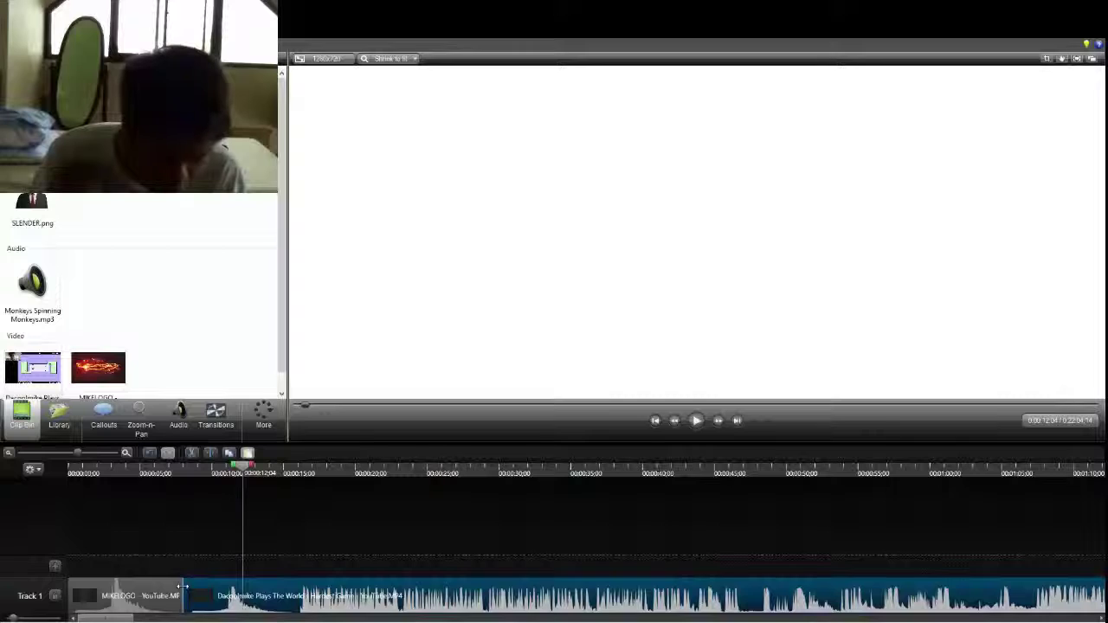
Step: Trim about 8 seconds off the start of the World's Hardest Game clip and move it back against the MIKELOGO intro
{"action": "left_click", "coordinate": [182, 587]}
{"action": "left_click", "coordinate": [183, 587]}
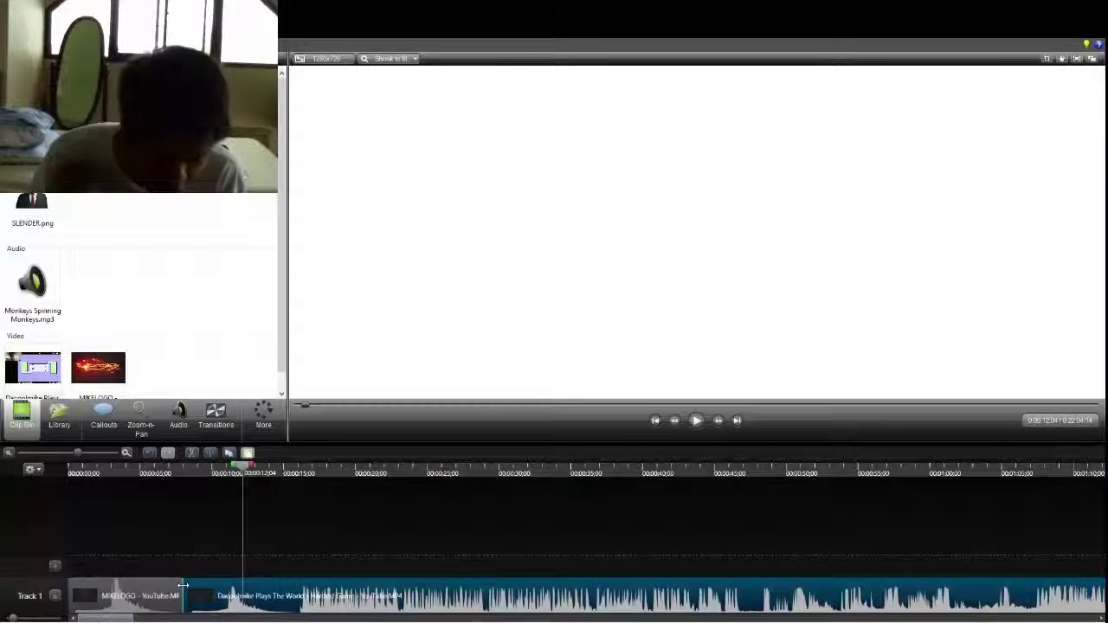
{"action": "left_click", "coordinate": [183, 586]}
{"action": "left_click", "coordinate": [184, 586]}
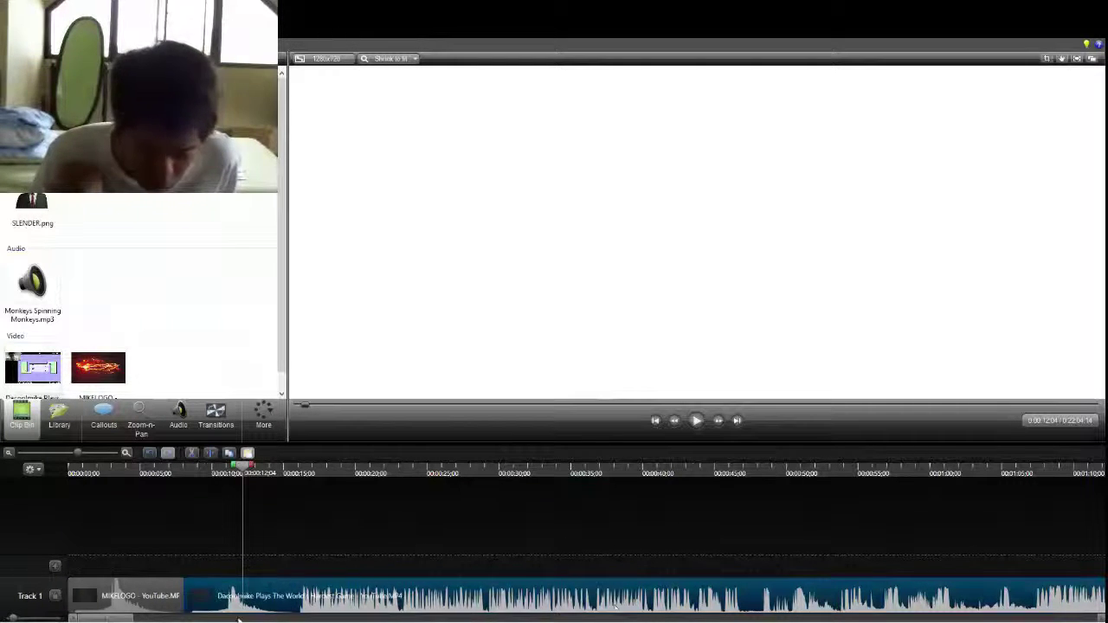
{"action": "left_click", "coordinate": [144, 596]}
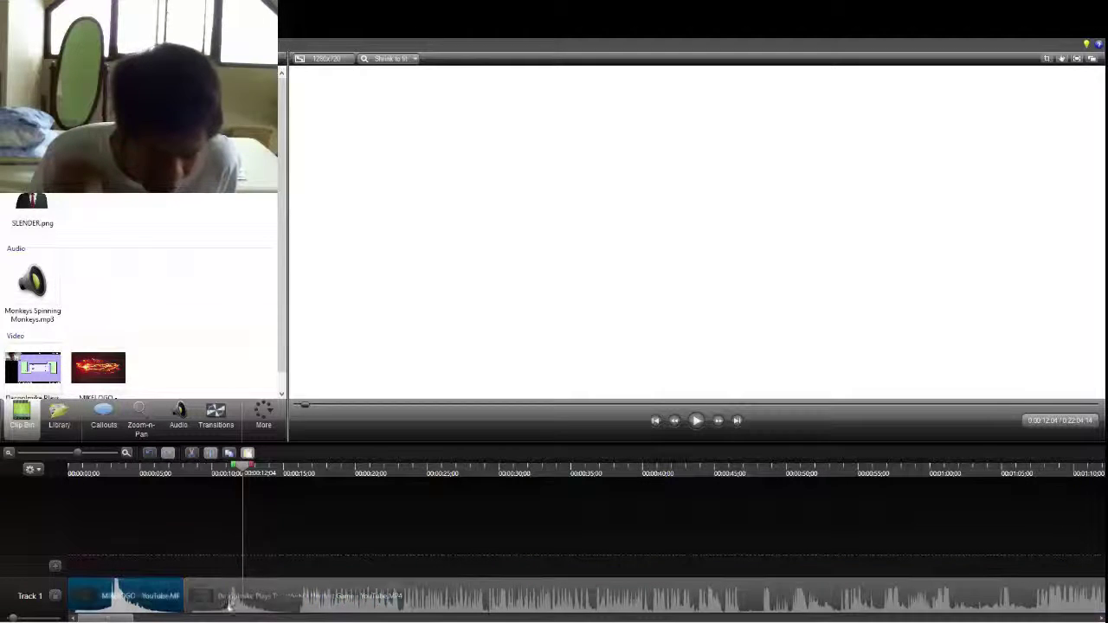
{"action": "left_click", "coordinate": [217, 598]}
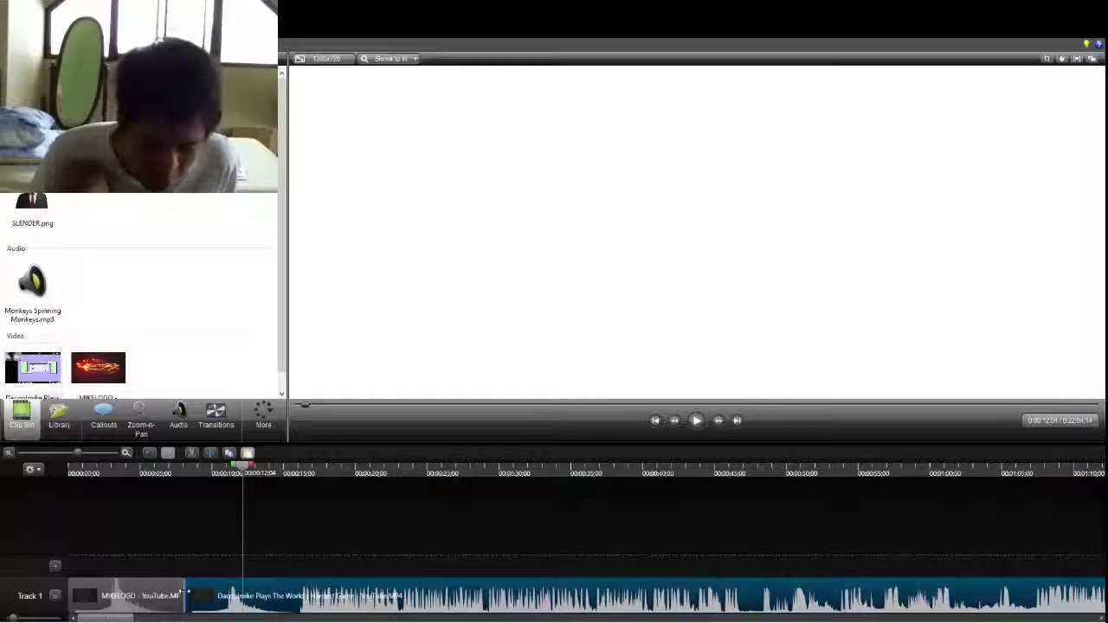
{"action": "left_click_drag", "start_coordinate": [184, 594], "coordinate": [294, 591]}
{"action": "left_click_drag", "start_coordinate": [361, 595], "coordinate": [251, 594]}
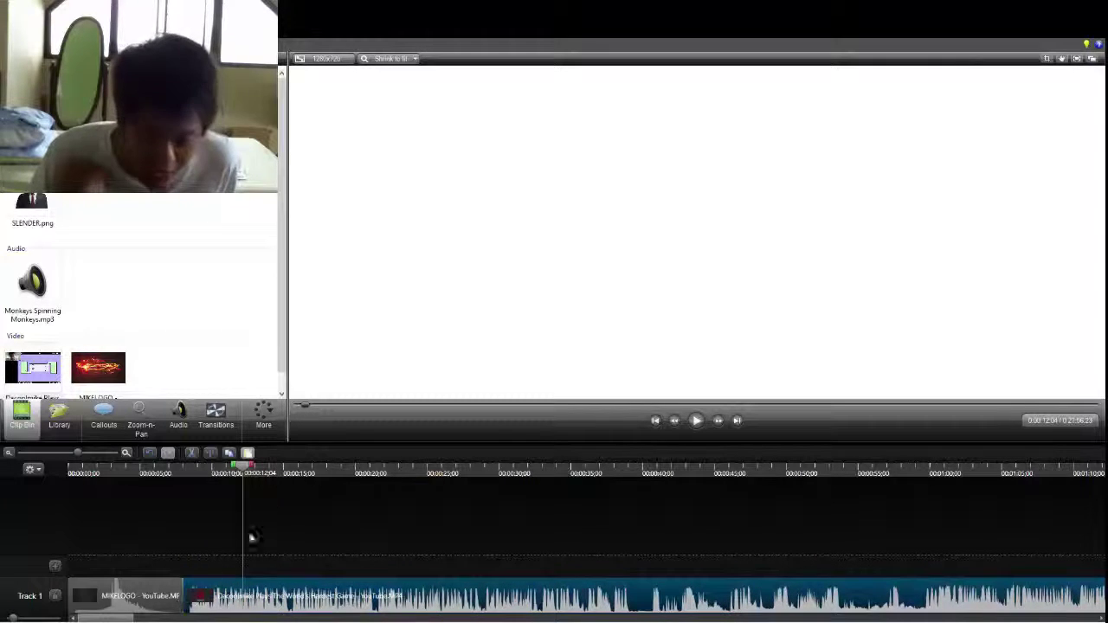
Step: Shift the World's Hardest Game clip to start at about 10 seconds on Track 1, leaving a gap after the intro
{"action": "left_click_drag", "start_coordinate": [245, 475], "coordinate": [28, 580]}
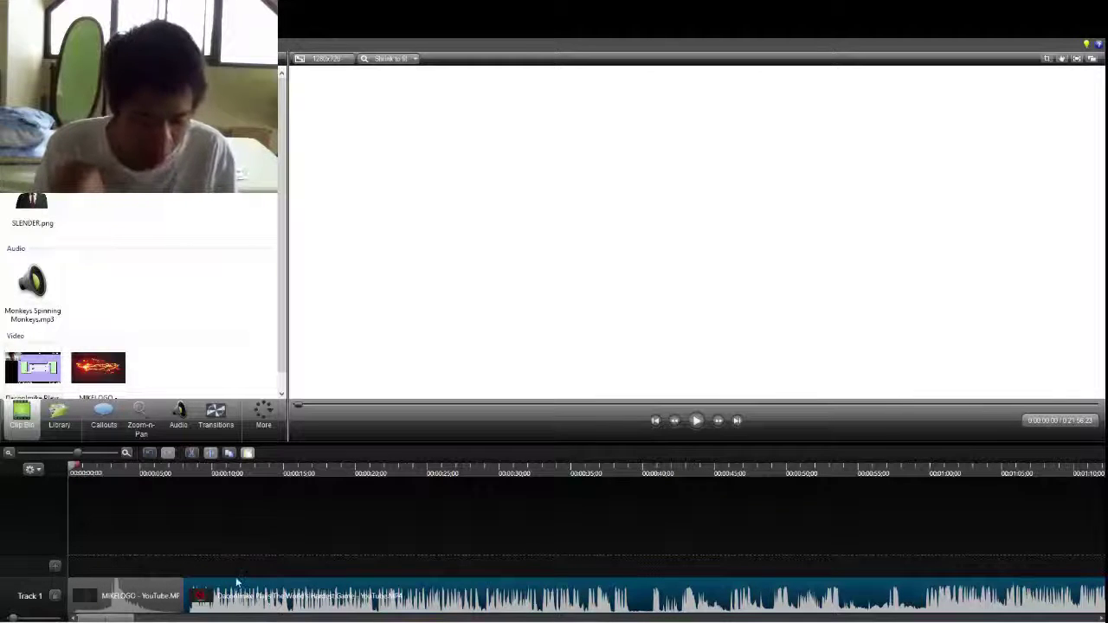
{"action": "mouse_move", "coordinate": [239, 588]}
{"action": "left_mouse_down"}
{"action": "mouse_move", "coordinate": [309, 588]}
{"action": "mouse_move", "coordinate": [180, 600]}
{"action": "mouse_move", "coordinate": [220, 598]}
{"action": "left_mouse_up"}
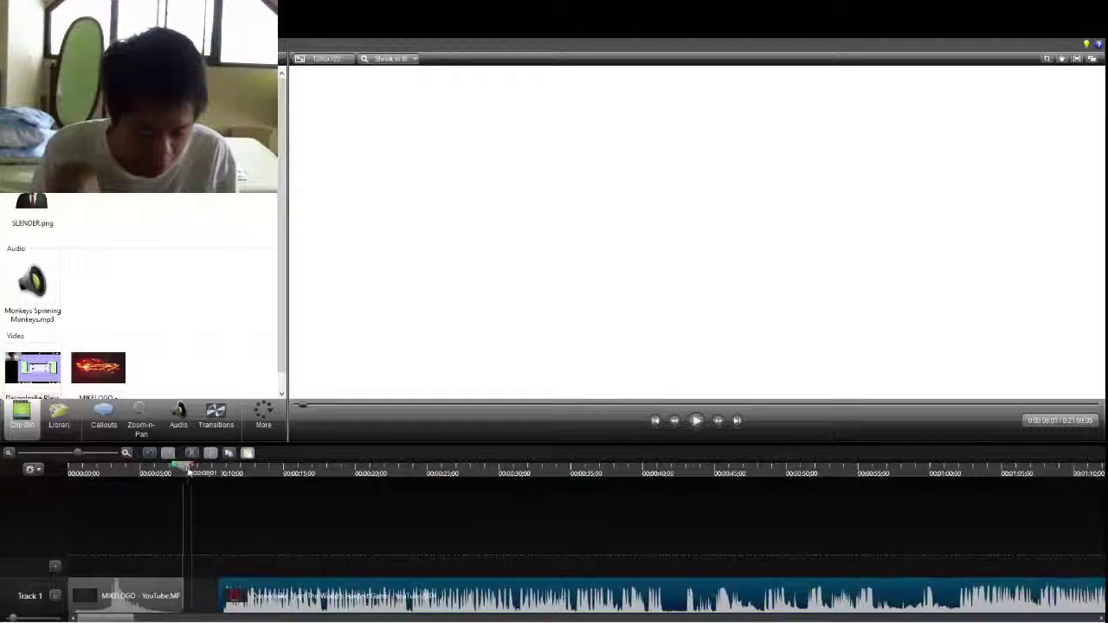
{"action": "left_click", "coordinate": [119, 491]}
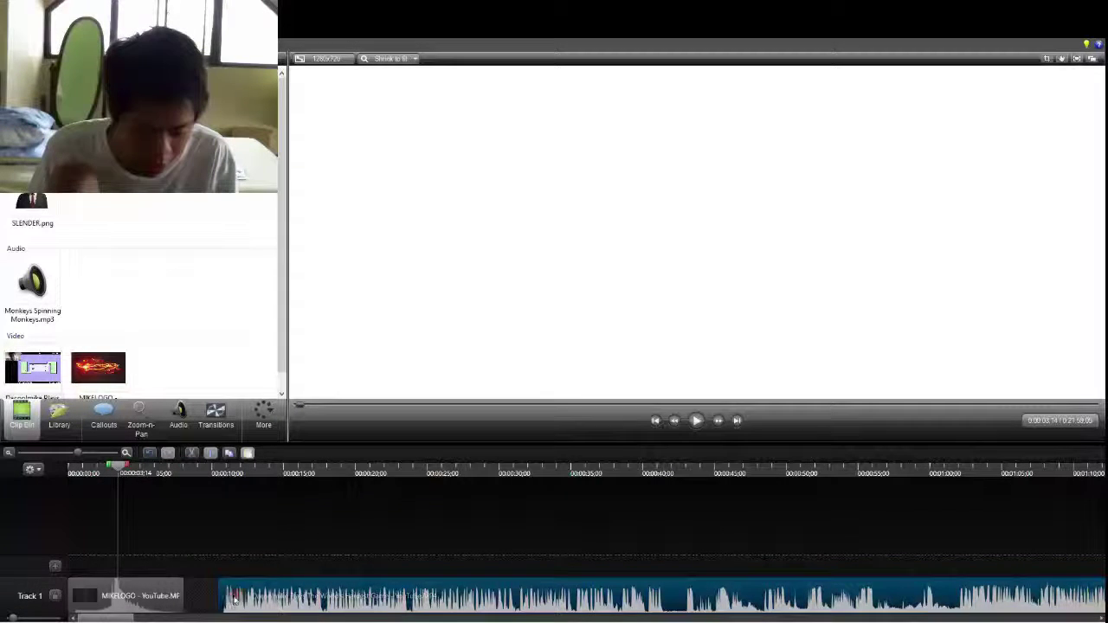
Step: Move the World's Hardest Game clip back against the MIKELOGO intro and preview the timeline from the beginning to about 11 seconds
{"action": "left_click_drag", "start_coordinate": [238, 597], "coordinate": [206, 602]}
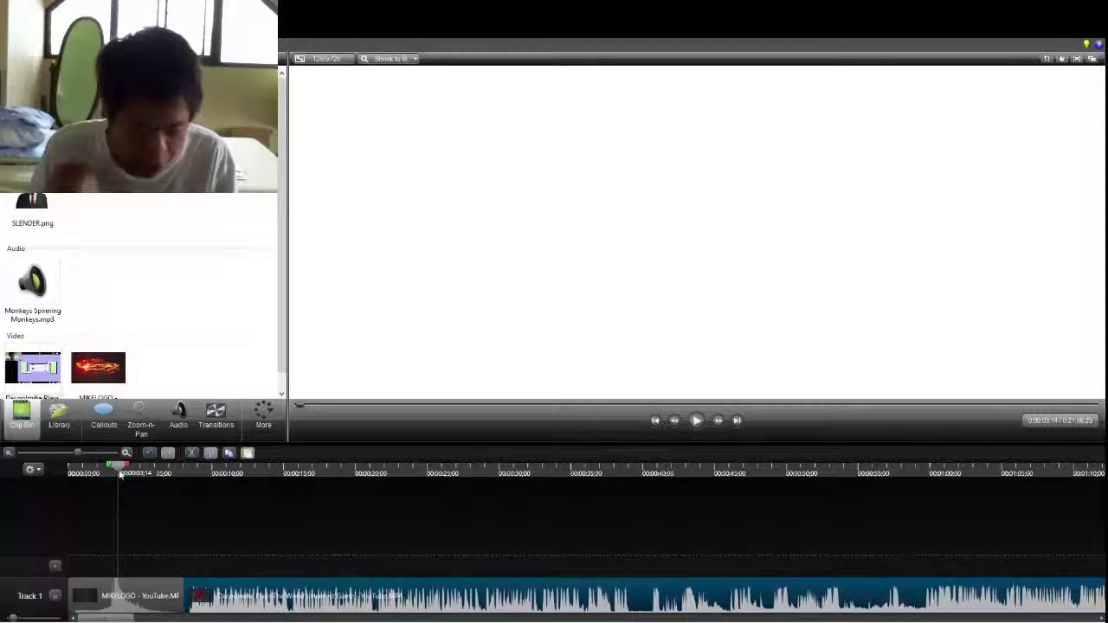
{"action": "left_click_drag", "start_coordinate": [120, 468], "coordinate": [66, 481]}
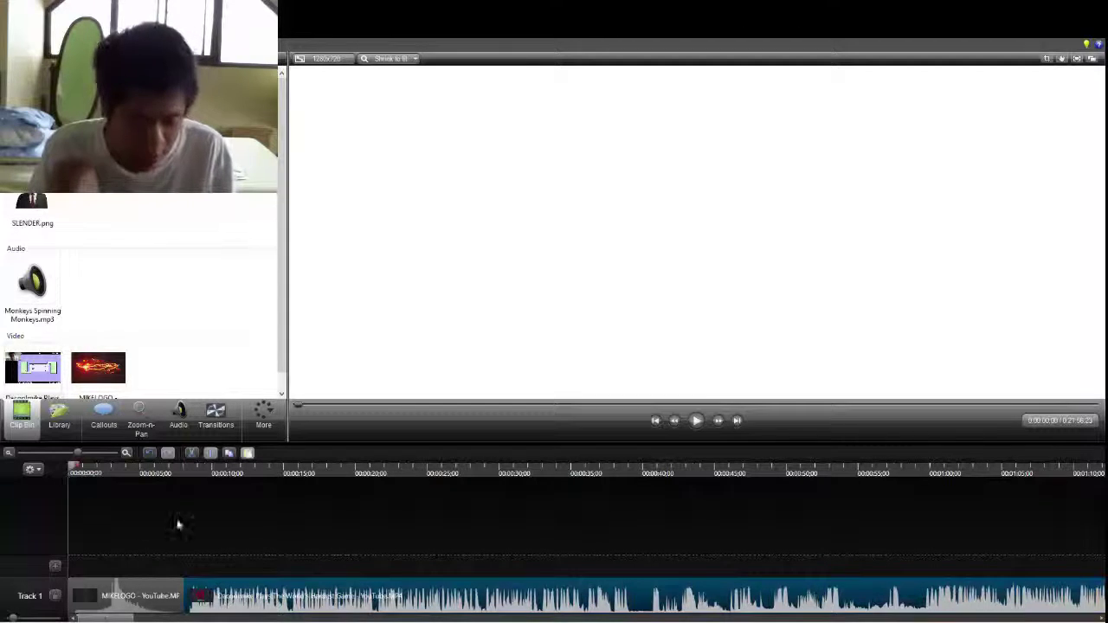
{"action": "left_click", "coordinate": [238, 516]}
{"action": "key", "text": "space"}
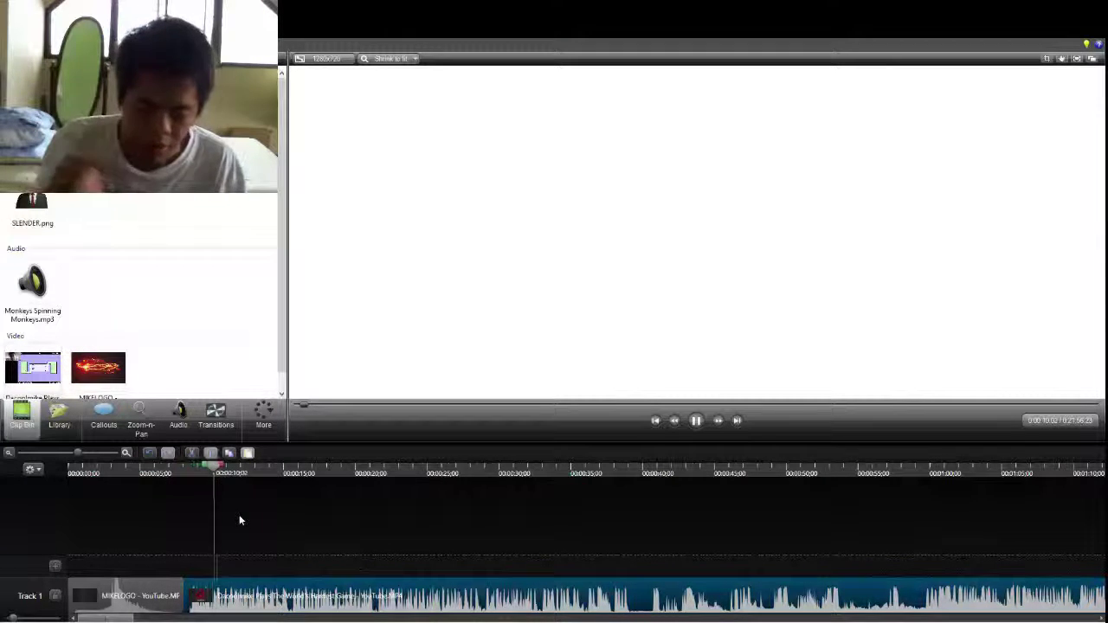
{"action": "key", "text": "space"}
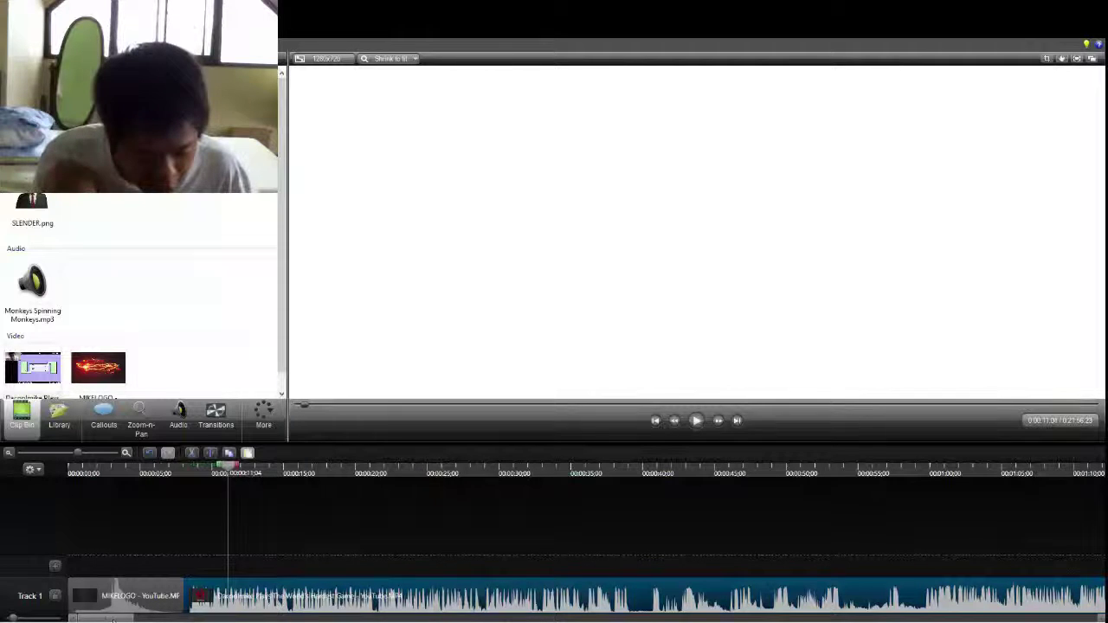
Step: Try trimming the end of the World's Hardest Game clip back to about 21:36 and extend it to its full length again
{"action": "left_click_drag", "start_coordinate": [113, 620], "coordinate": [1039, 620]}
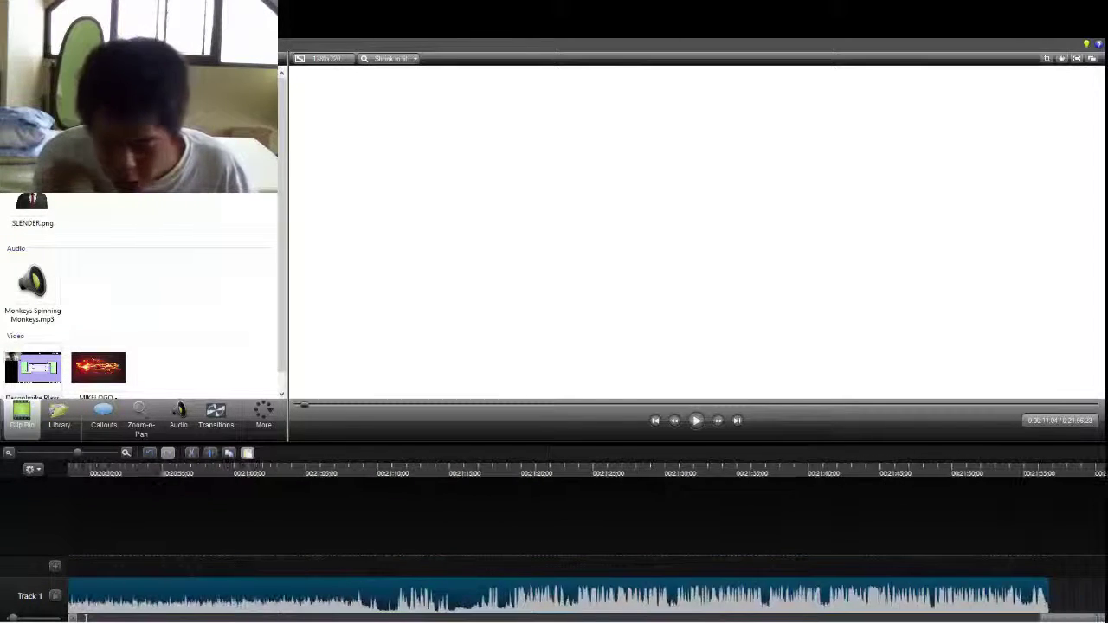
{"action": "left_click_drag", "start_coordinate": [1002, 472], "coordinate": [943, 473]}
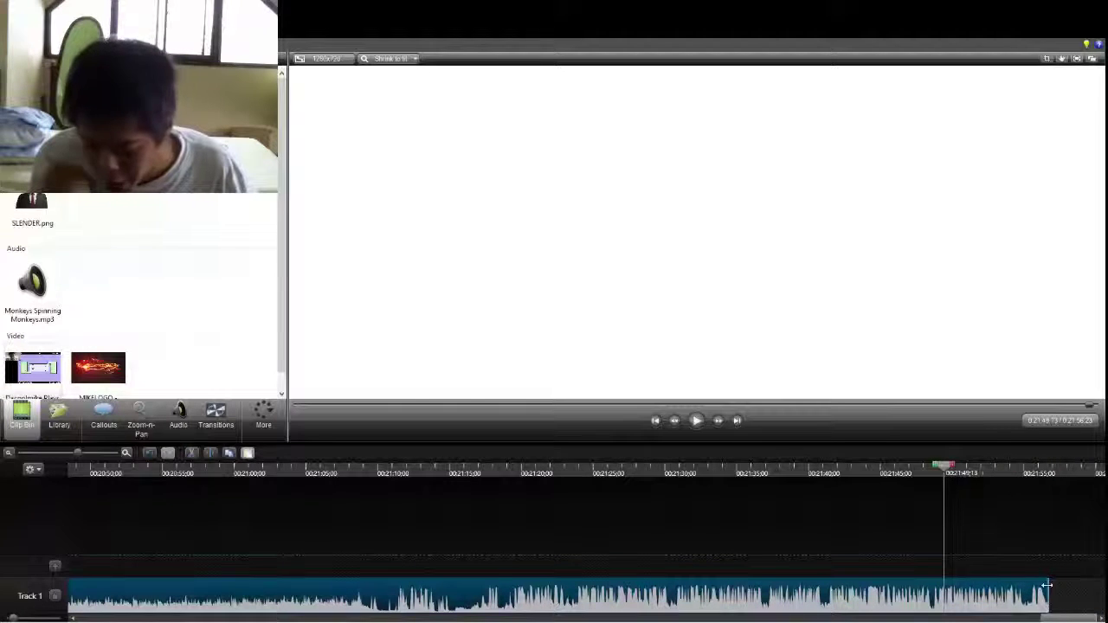
{"action": "left_click_drag", "start_coordinate": [1046, 589], "coordinate": [755, 604]}
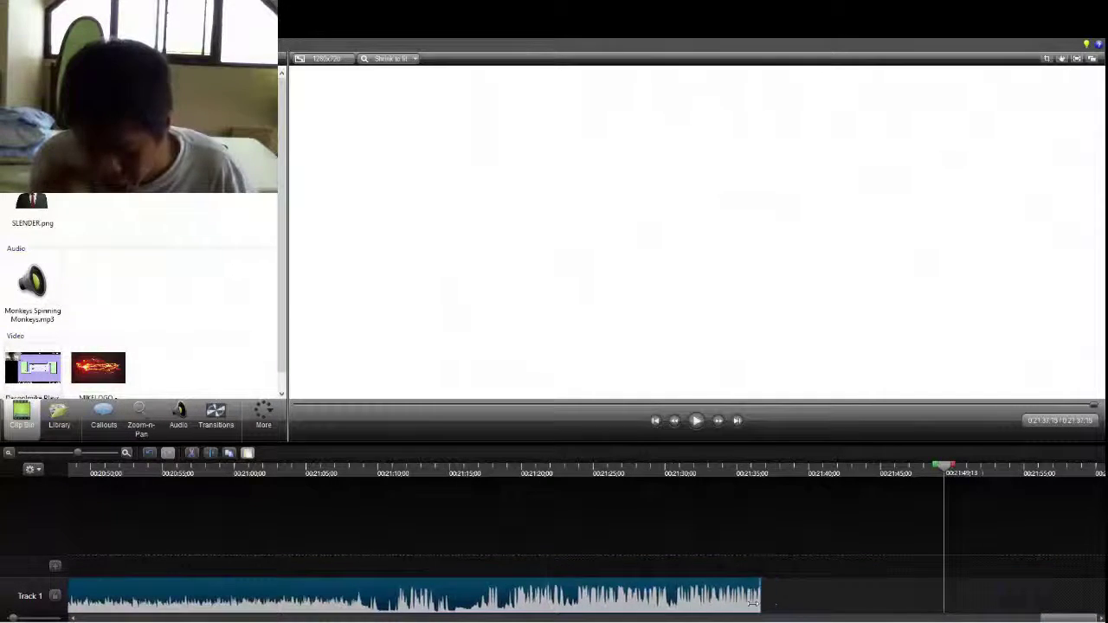
{"action": "left_click", "coordinate": [675, 472]}
{"action": "left_click_drag", "start_coordinate": [675, 472], "coordinate": [630, 513]}
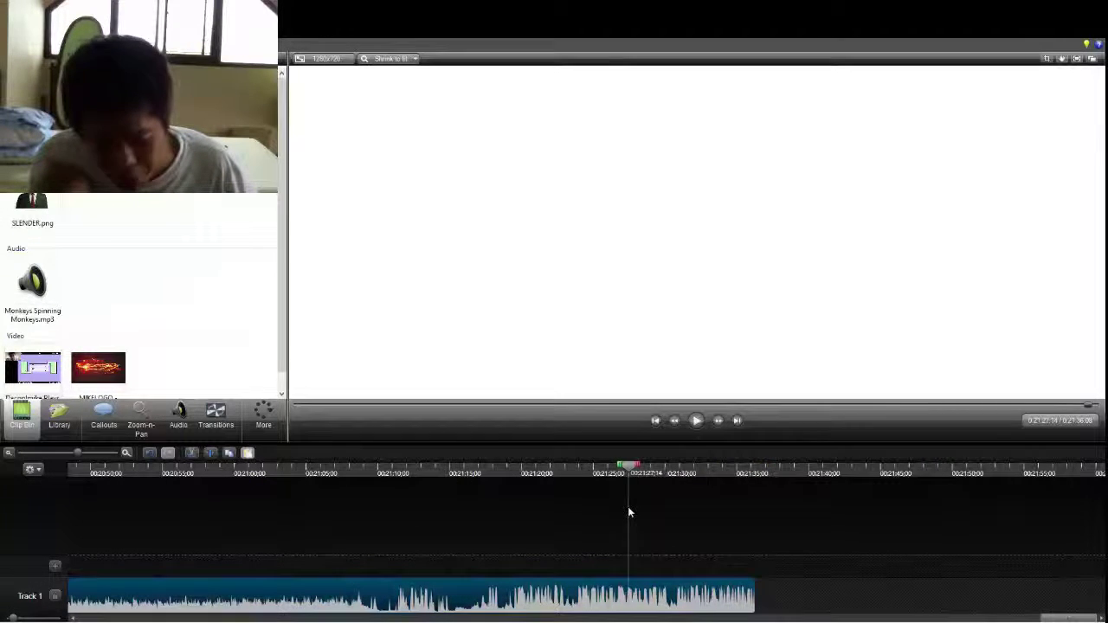
{"action": "left_click_drag", "start_coordinate": [755, 586], "coordinate": [1101, 595]}
Step: Split the World's Hardest Game clip on Track 1 at about 38 seconds
{"action": "scroll", "coordinate": [1071, 597], "scroll_direction": "left", "scroll_amount": 10}
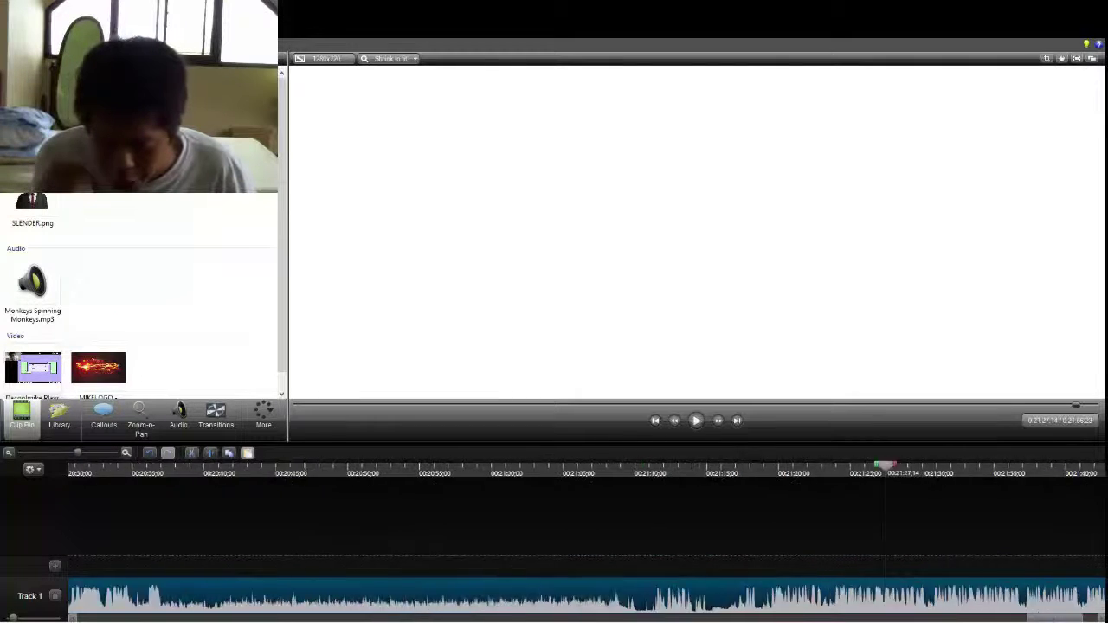
{"action": "scroll", "coordinate": [1071, 597], "scroll_direction": "left", "scroll_amount": 15}
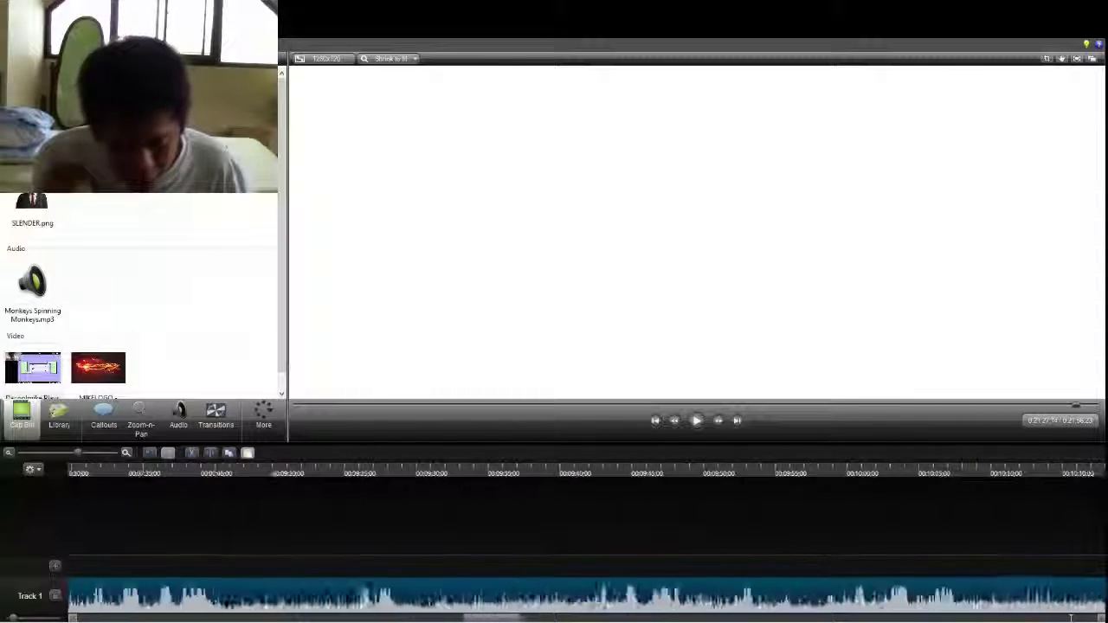
{"action": "scroll", "coordinate": [587, 536], "scroll_direction": "left", "scroll_amount": 10}
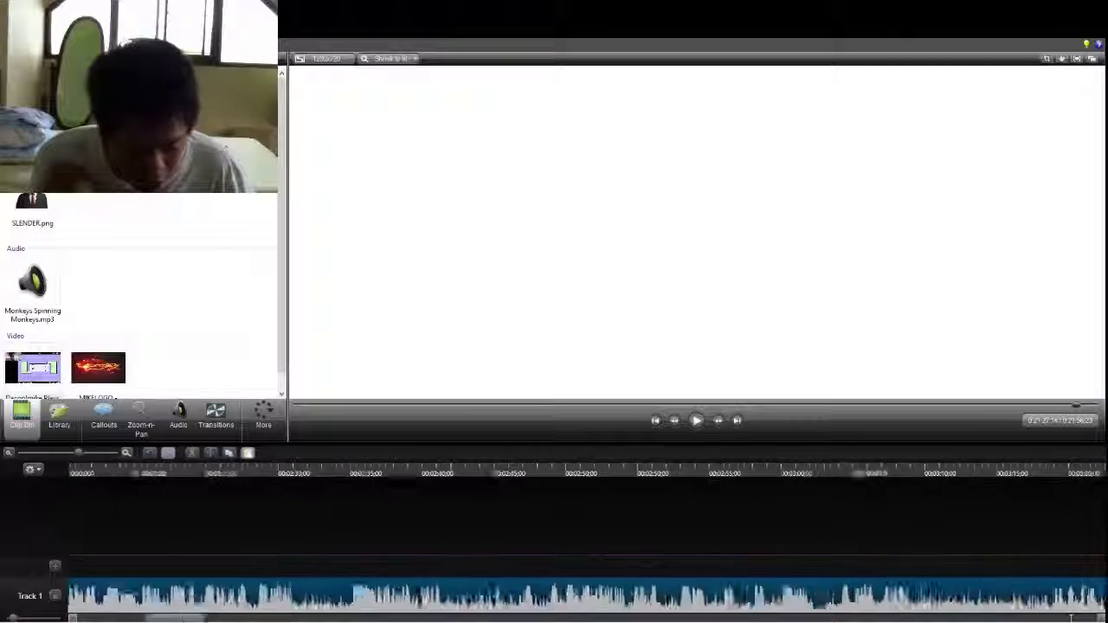
{"action": "left_click_drag", "start_coordinate": [554, 468], "coordinate": [608, 490]}
{"action": "left_click", "coordinate": [613, 598]}
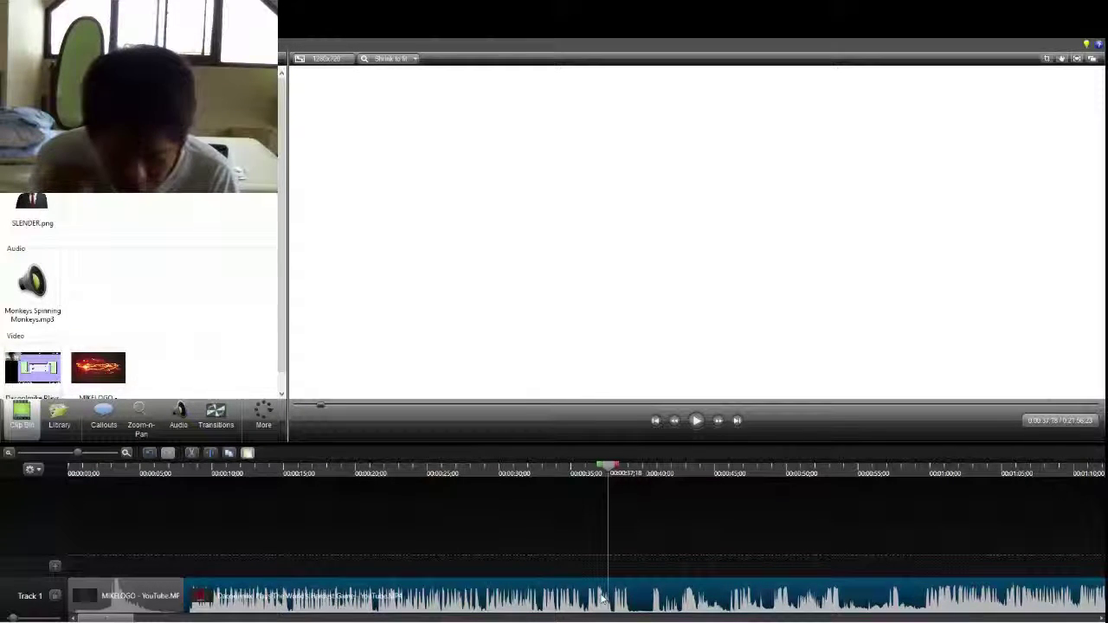
{"action": "left_click", "coordinate": [671, 576]}
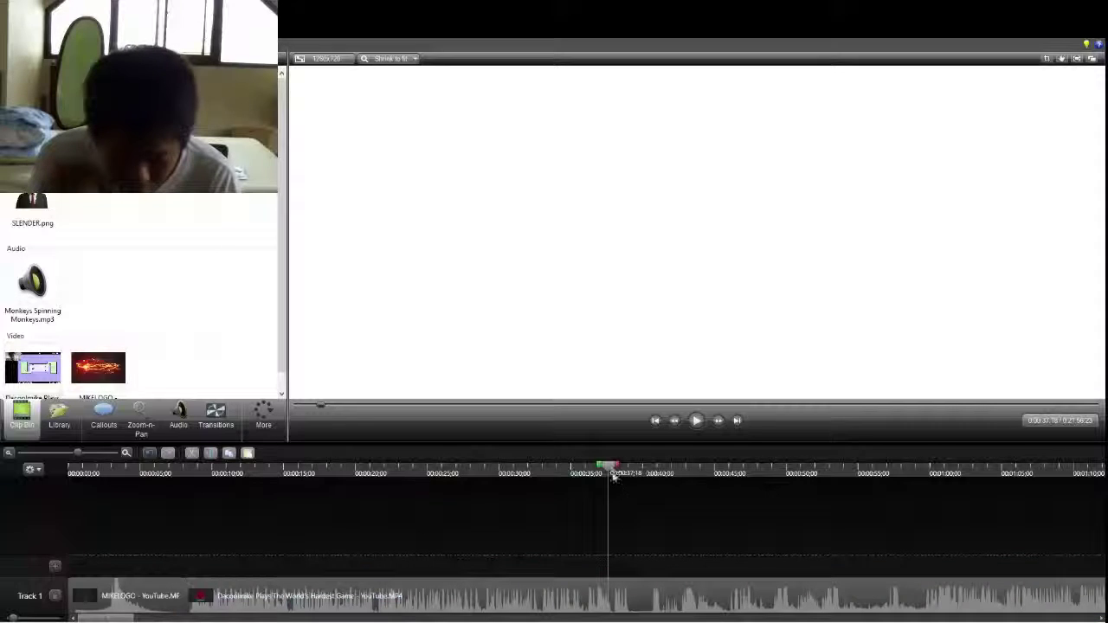
{"action": "mouse_move", "coordinate": [613, 474]}
{"action": "left_mouse_down"}
{"action": "mouse_move", "coordinate": [589, 472]}
{"action": "mouse_move", "coordinate": [614, 470]}
{"action": "mouse_move", "coordinate": [618, 492]}
{"action": "left_mouse_up"}
{"action": "left_click", "coordinate": [625, 593]}
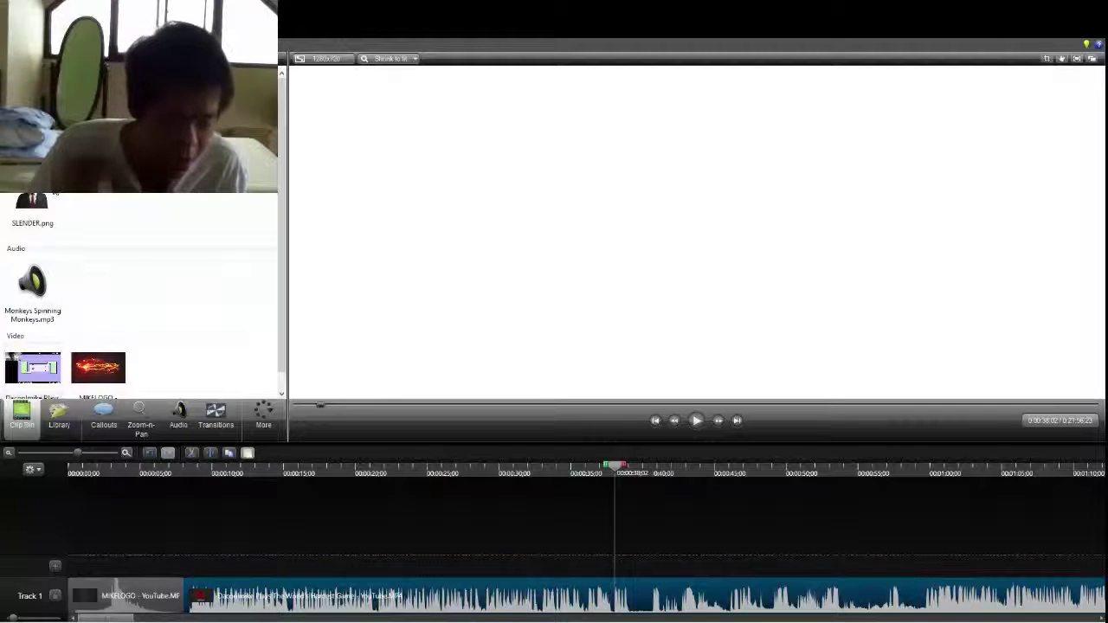
{"action": "key", "text": "s"}
Step: Pull the two pieces apart at the 38-second split and place them back against each other
{"action": "left_click_drag", "start_coordinate": [659, 597], "coordinate": [732, 597]}
{"action": "mouse_move", "coordinate": [612, 468]}
{"action": "left_mouse_down"}
{"action": "mouse_move", "coordinate": [638, 469]}
{"action": "mouse_move", "coordinate": [604, 469]}
{"action": "mouse_move", "coordinate": [615, 469]}
{"action": "left_mouse_up"}
{"action": "left_click_drag", "start_coordinate": [717, 594], "coordinate": [546, 598]}
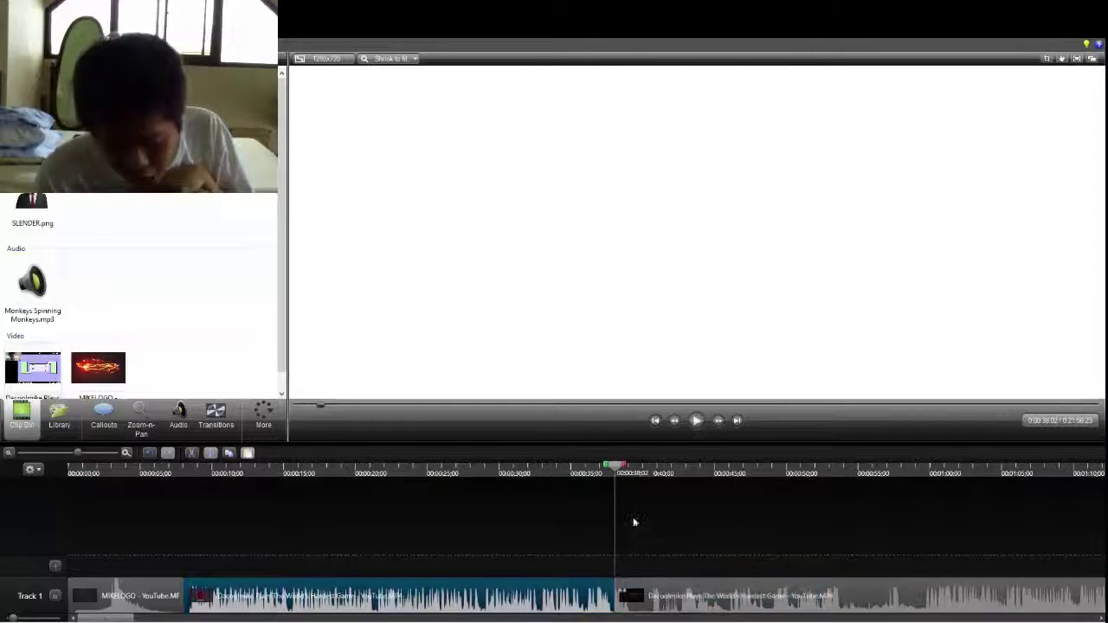
Step: Split the second piece of the World's Hardest Game clip at about 43 seconds
{"action": "left_click_drag", "start_coordinate": [615, 468], "coordinate": [687, 477]}
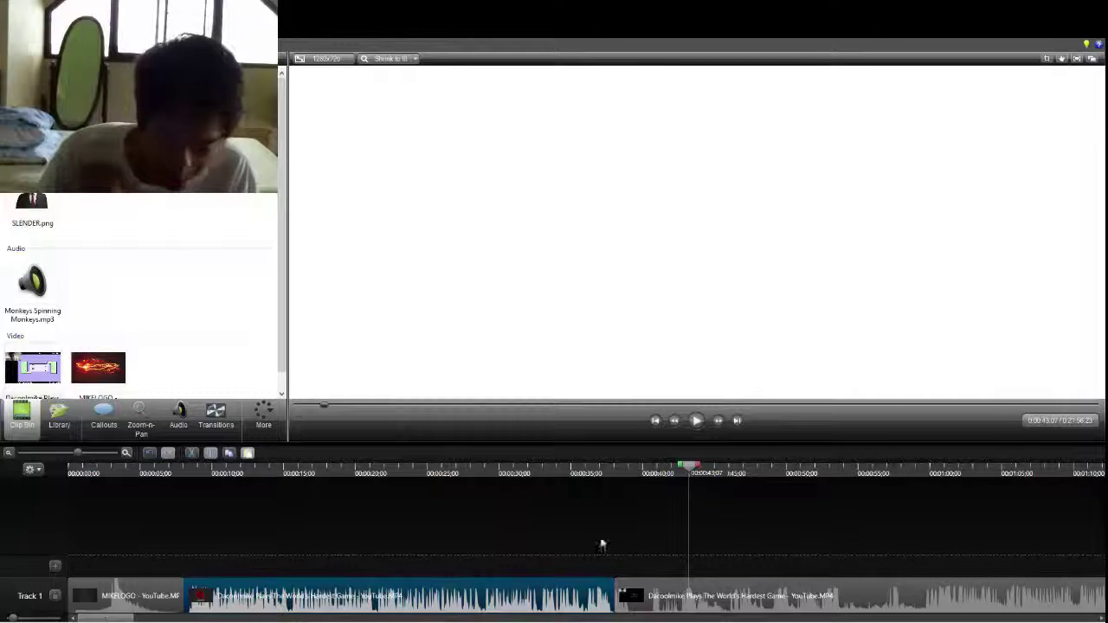
{"action": "left_click", "coordinate": [664, 595]}
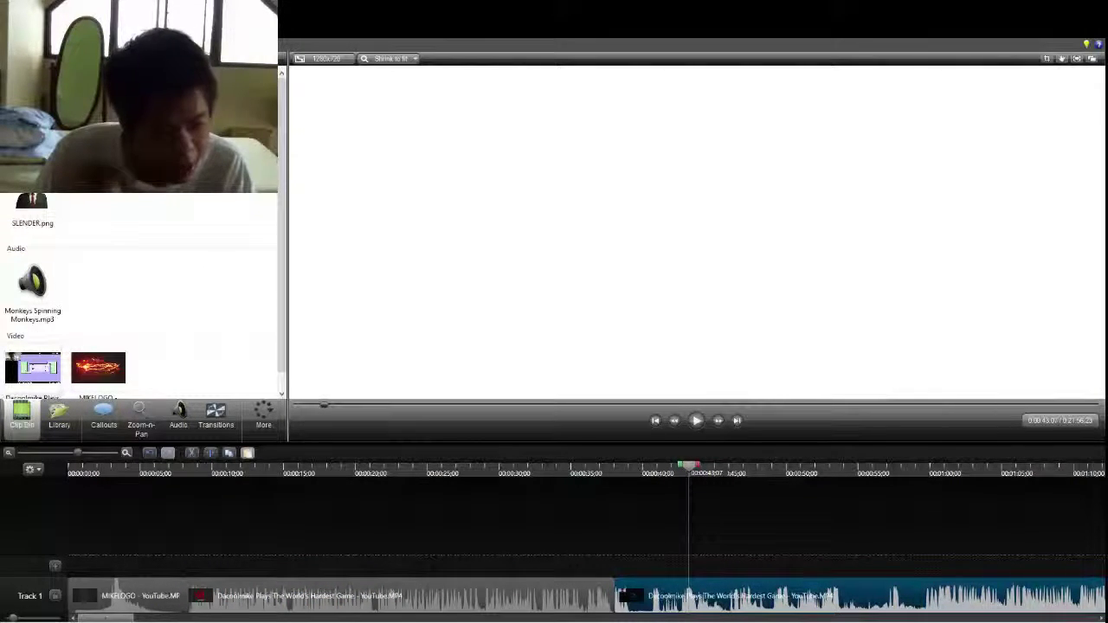
{"action": "key", "text": "s"}
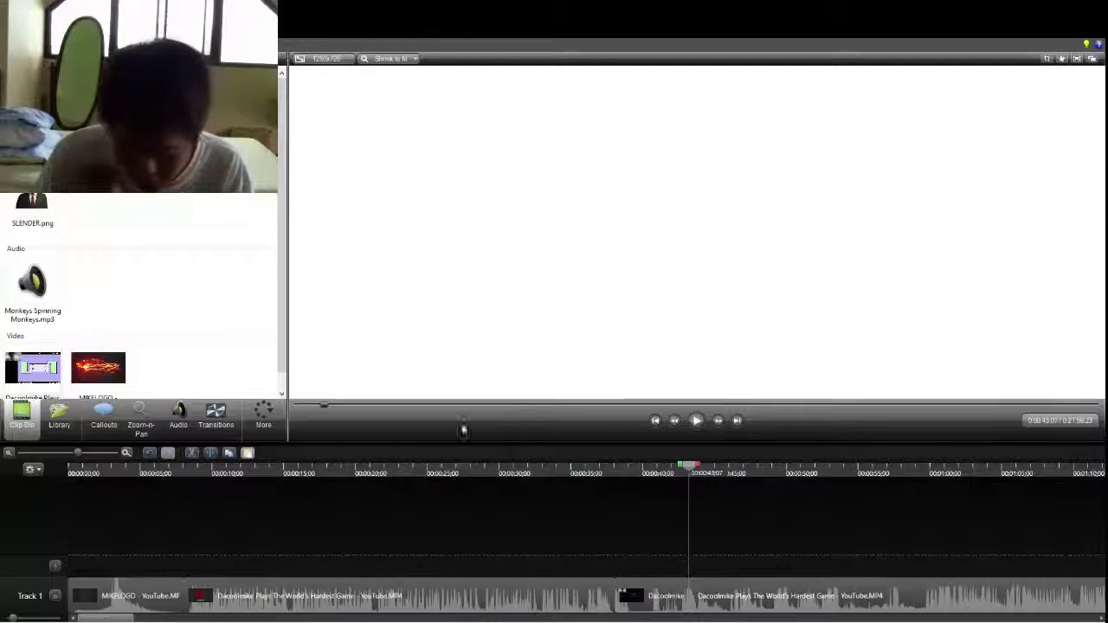
Step: Delete the short piece between the two splits and close the gap with the remaining recording
{"action": "mouse_move", "coordinate": [714, 597]}
{"action": "left_mouse_down"}
{"action": "mouse_move", "coordinate": [791, 600]}
{"action": "mouse_move", "coordinate": [717, 600]}
{"action": "left_mouse_up"}
{"action": "left_click", "coordinate": [642, 591]}
{"action": "left_click_drag", "start_coordinate": [684, 468], "coordinate": [654, 467]}
{"action": "left_click", "coordinate": [649, 575]}
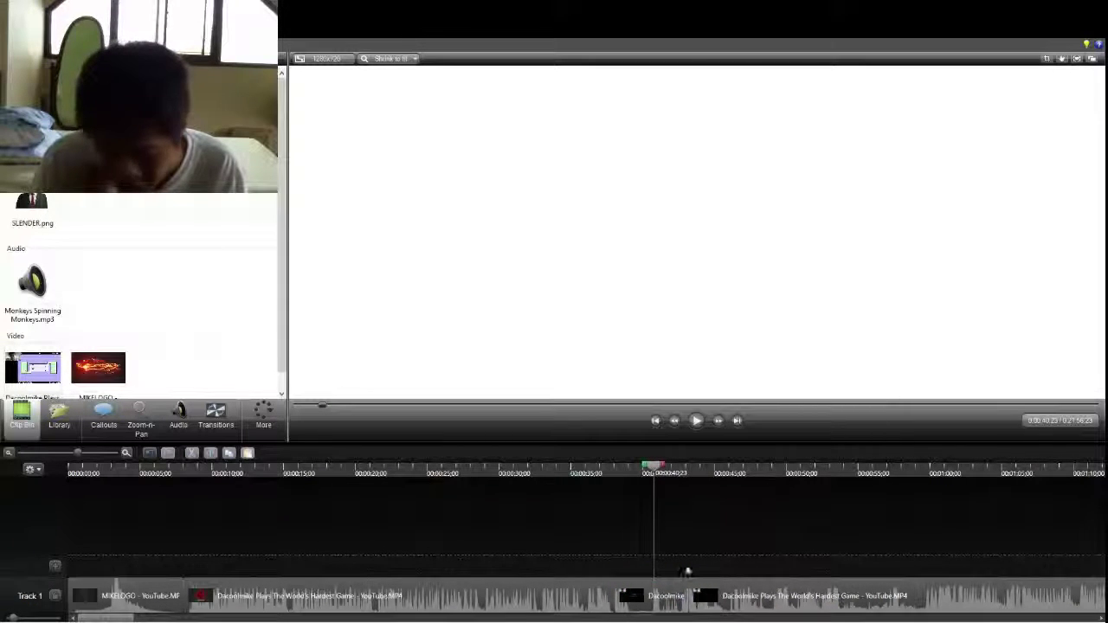
{"action": "left_click", "coordinate": [646, 597]}
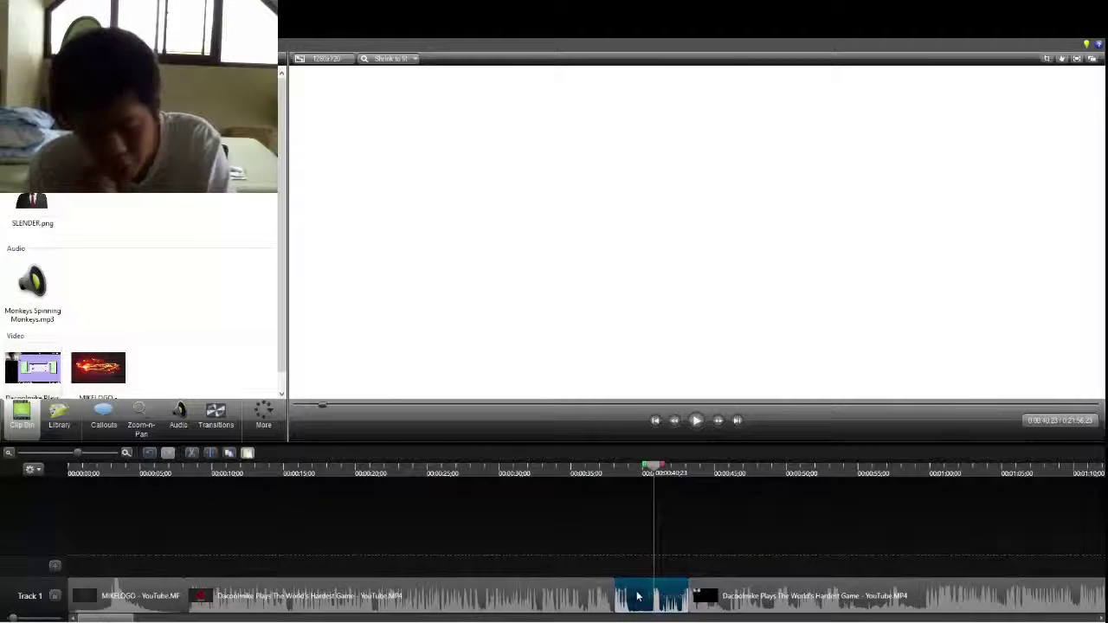
{"action": "key", "text": "Delete"}
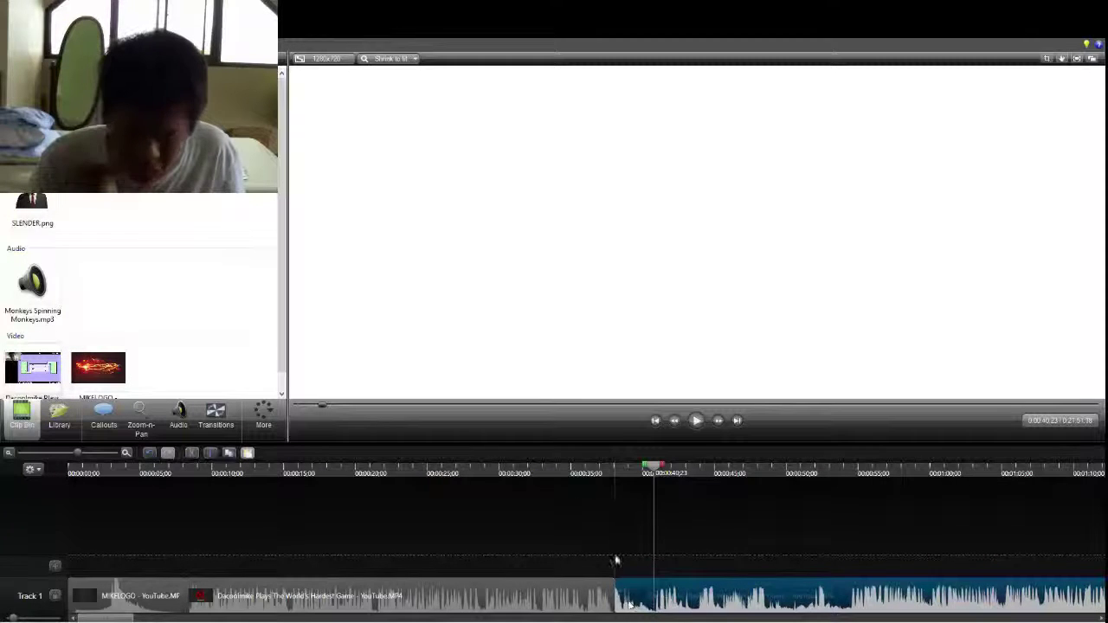
{"action": "left_click", "coordinate": [610, 472]}
{"action": "left_click_drag", "start_coordinate": [558, 479], "coordinate": [593, 495]}
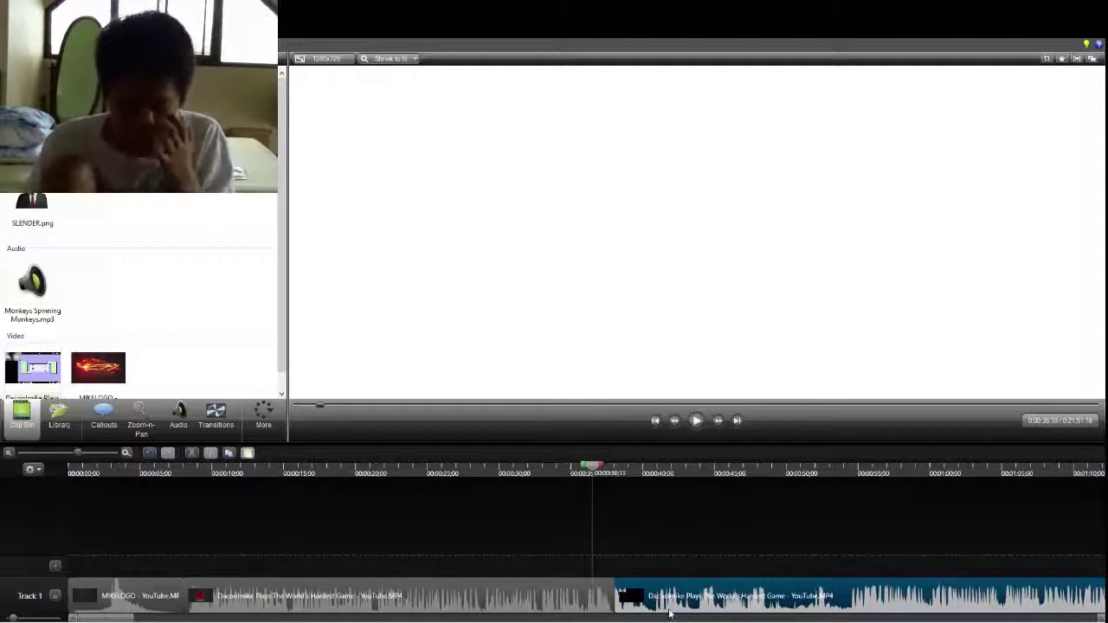
Step: Try shifting and deleting the remaining recording, and undo the edits back to before the short middle piece was deleted
{"action": "left_click_drag", "start_coordinate": [670, 606], "coordinate": [710, 601]}
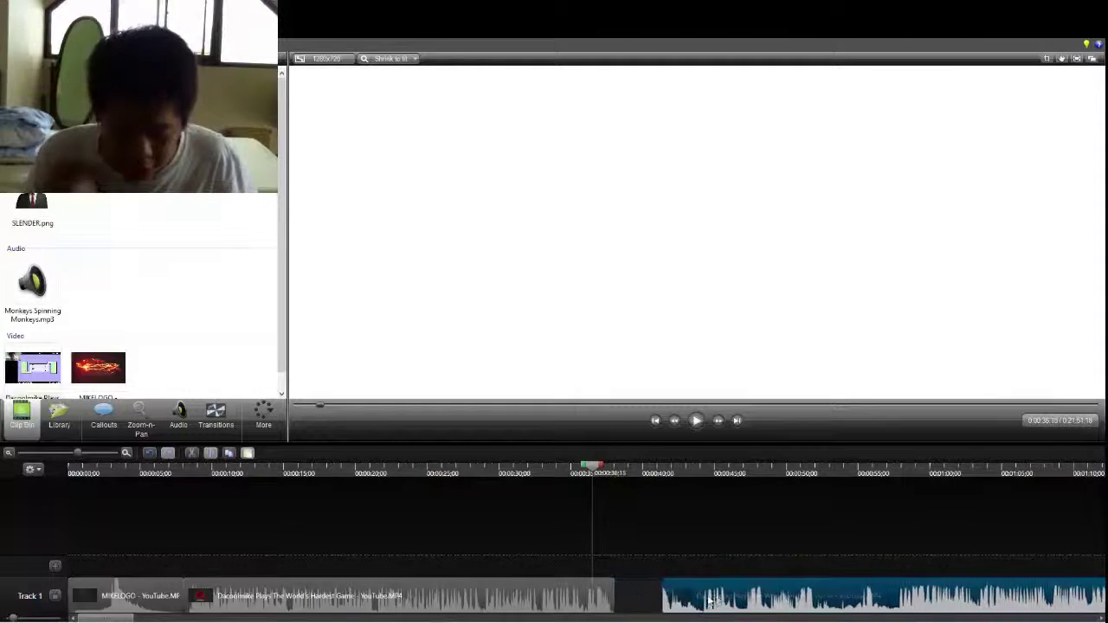
{"action": "key", "text": "Delete"}
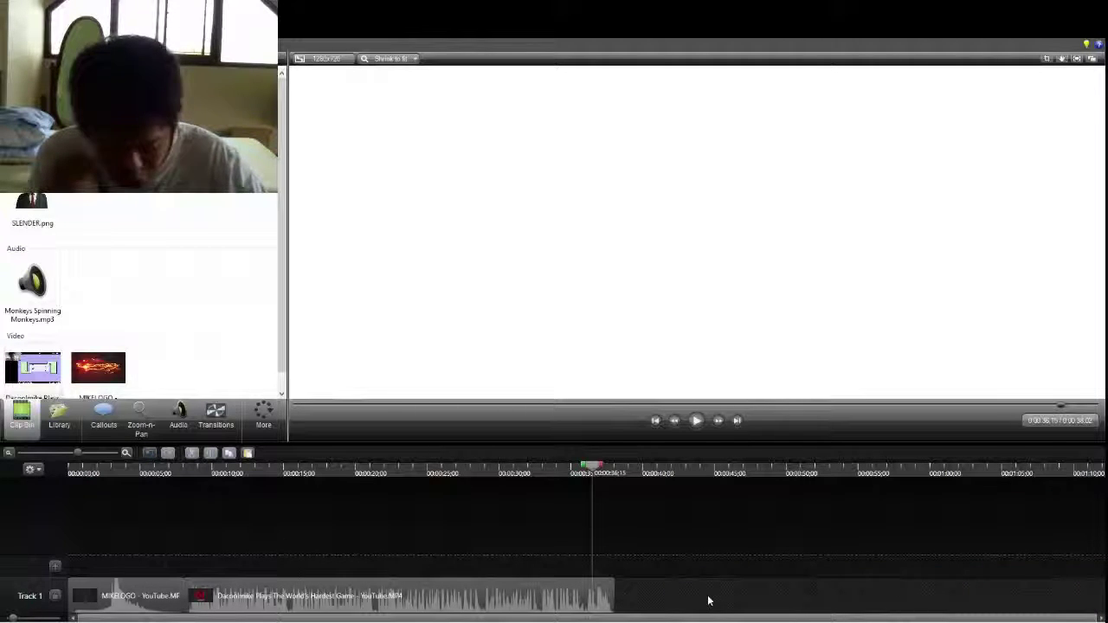
{"action": "key", "text": "ctrl+z"}
{"action": "key", "text": "ctrl+z"}
{"action": "left_click_drag", "start_coordinate": [634, 601], "coordinate": [708, 601]}
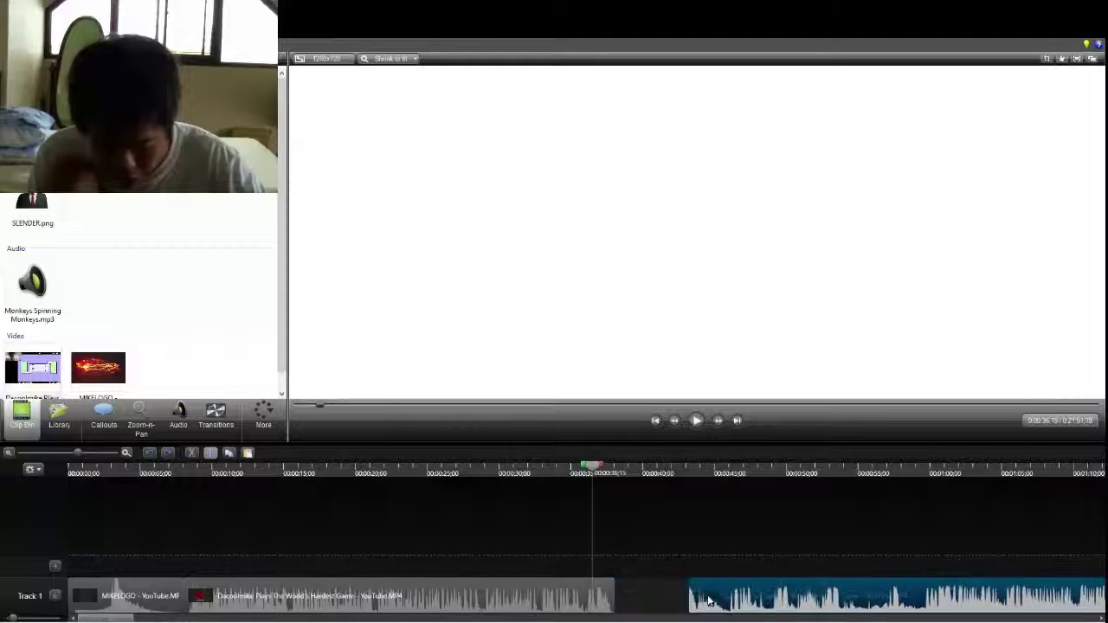
{"action": "key", "text": "ctrl+z"}
Step: Delete the short piece between about 38 and 43 seconds and move the remaining recording against the first piece
{"action": "left_click", "coordinate": [661, 470]}
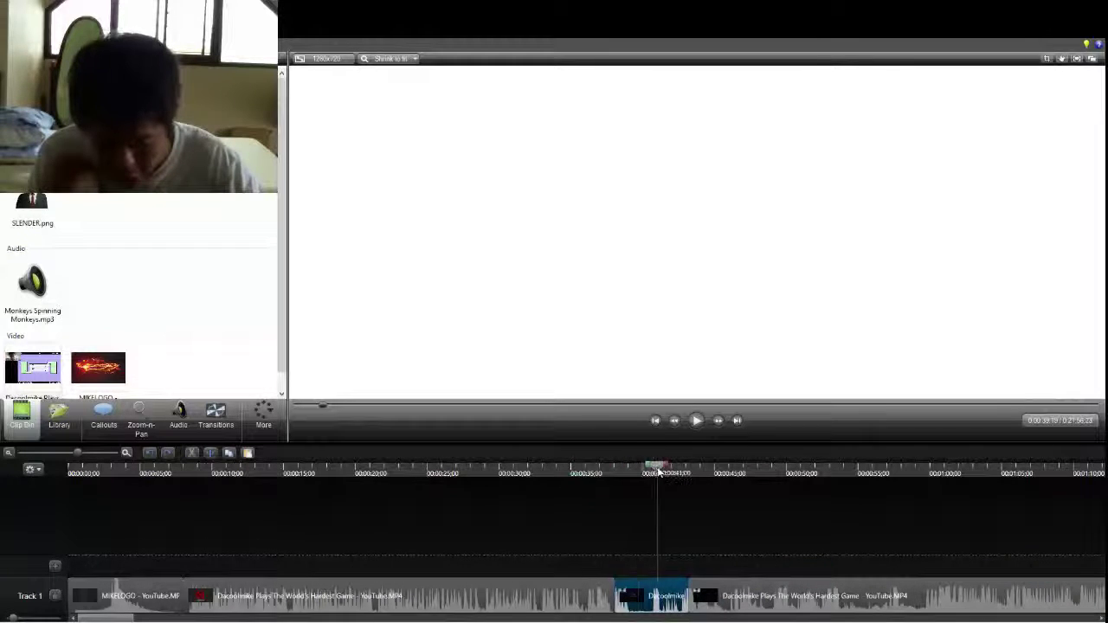
{"action": "mouse_move", "coordinate": [658, 472]}
{"action": "left_mouse_down"}
{"action": "mouse_move", "coordinate": [668, 474]}
{"action": "mouse_move", "coordinate": [647, 482]}
{"action": "left_mouse_up"}
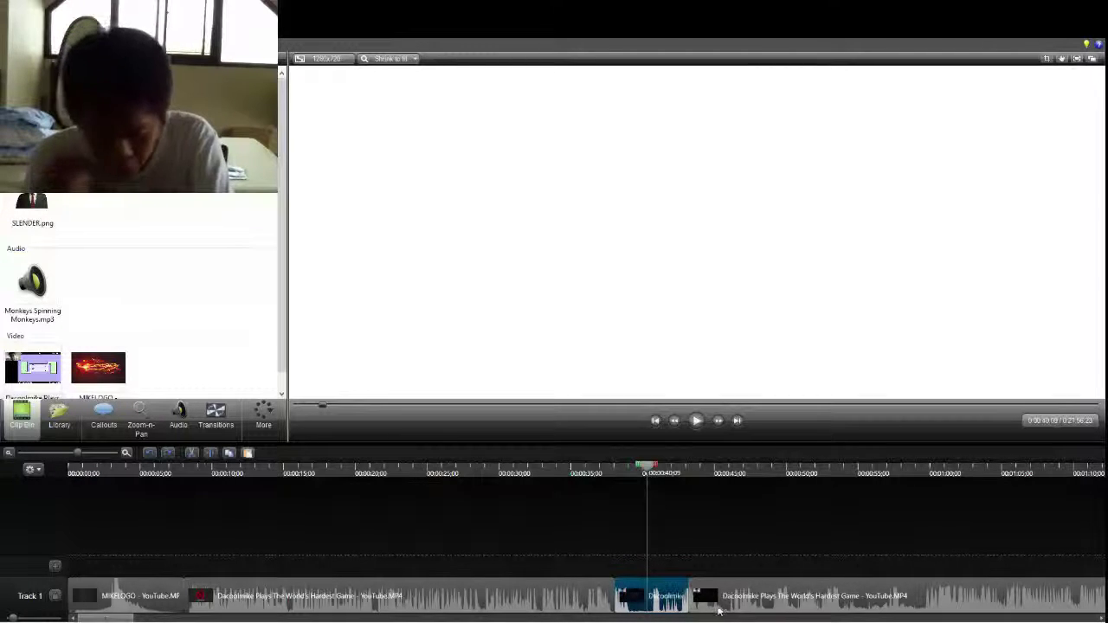
{"action": "key", "text": "Delete"}
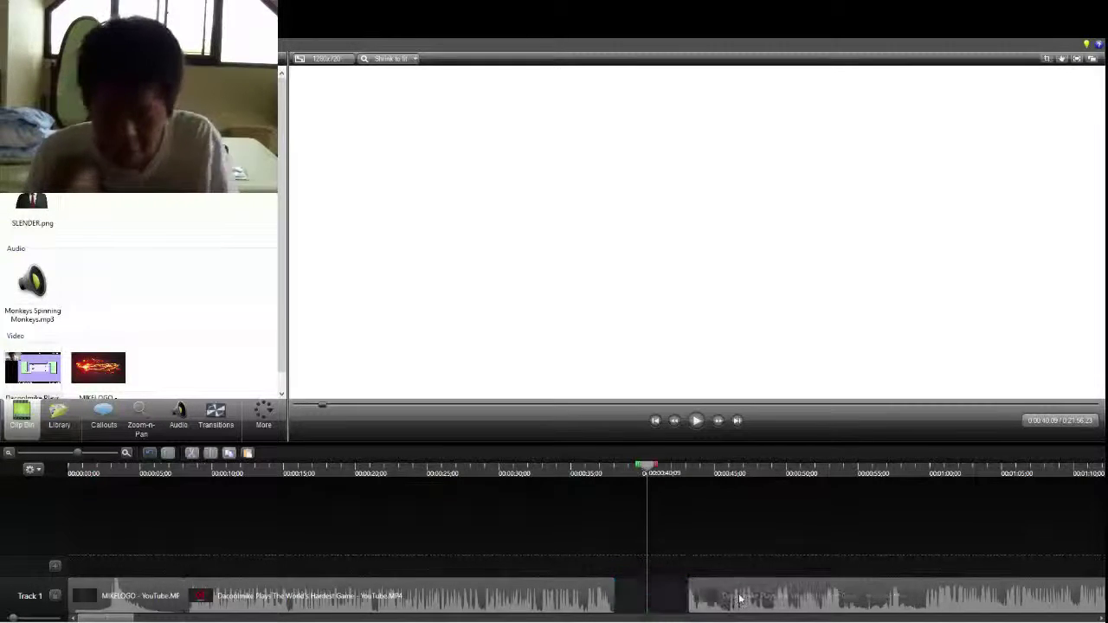
{"action": "left_click_drag", "start_coordinate": [710, 594], "coordinate": [636, 594]}
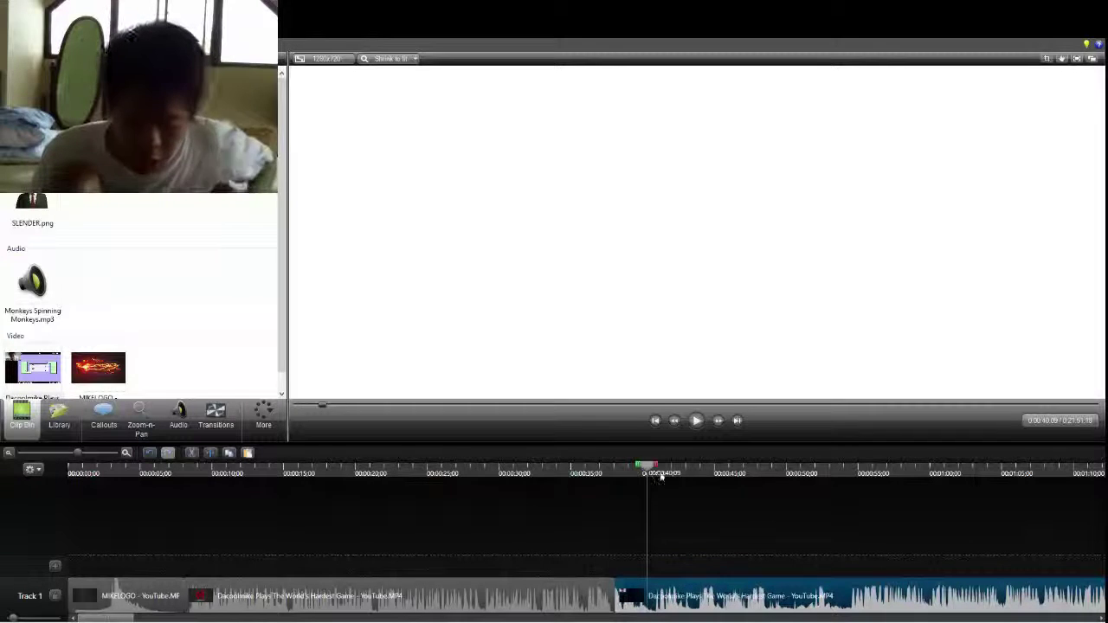
Step: Examine the audio editing options for the Track 1 clips and return to the media clips
{"action": "left_click_drag", "start_coordinate": [656, 466], "coordinate": [321, 555]}
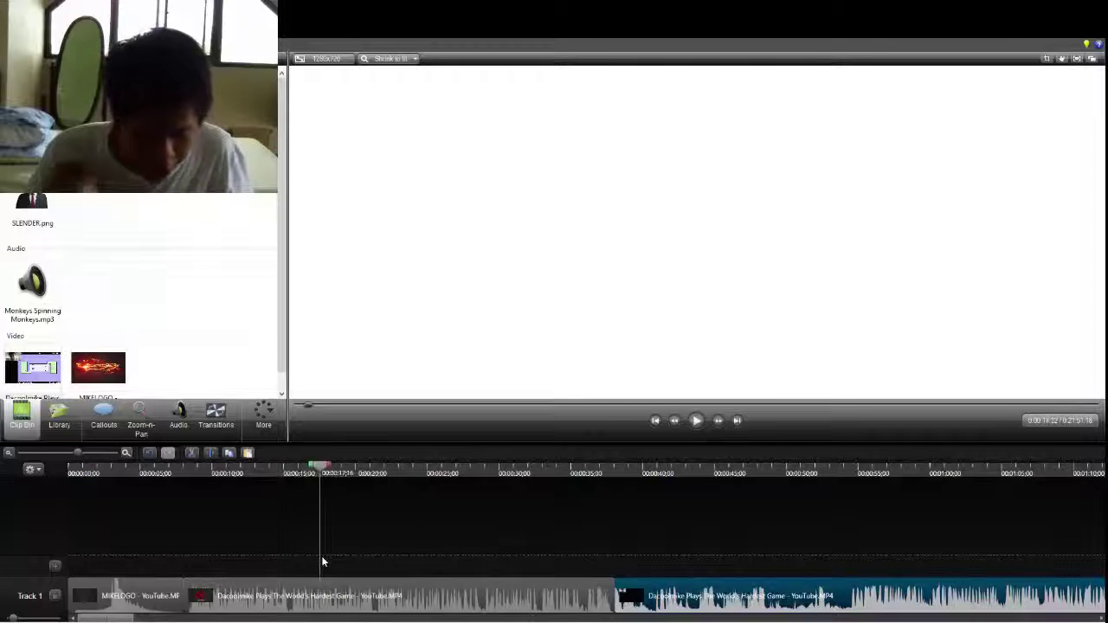
{"action": "left_click", "coordinate": [179, 416]}
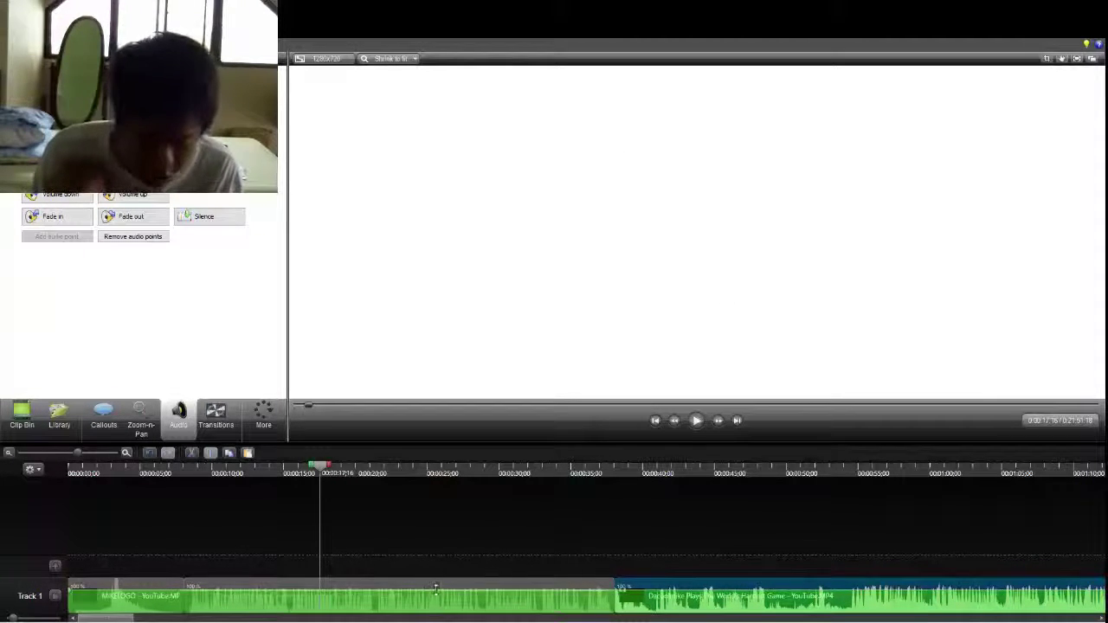
{"action": "left_click", "coordinate": [228, 494]}
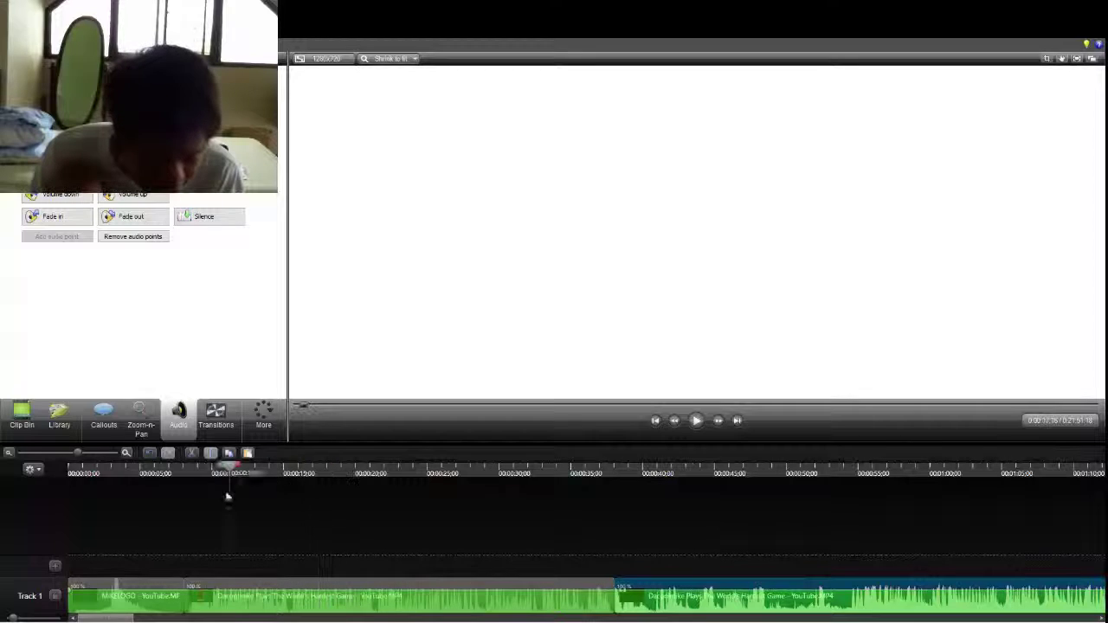
{"action": "left_click", "coordinate": [190, 495]}
{"action": "left_click", "coordinate": [21, 416]}
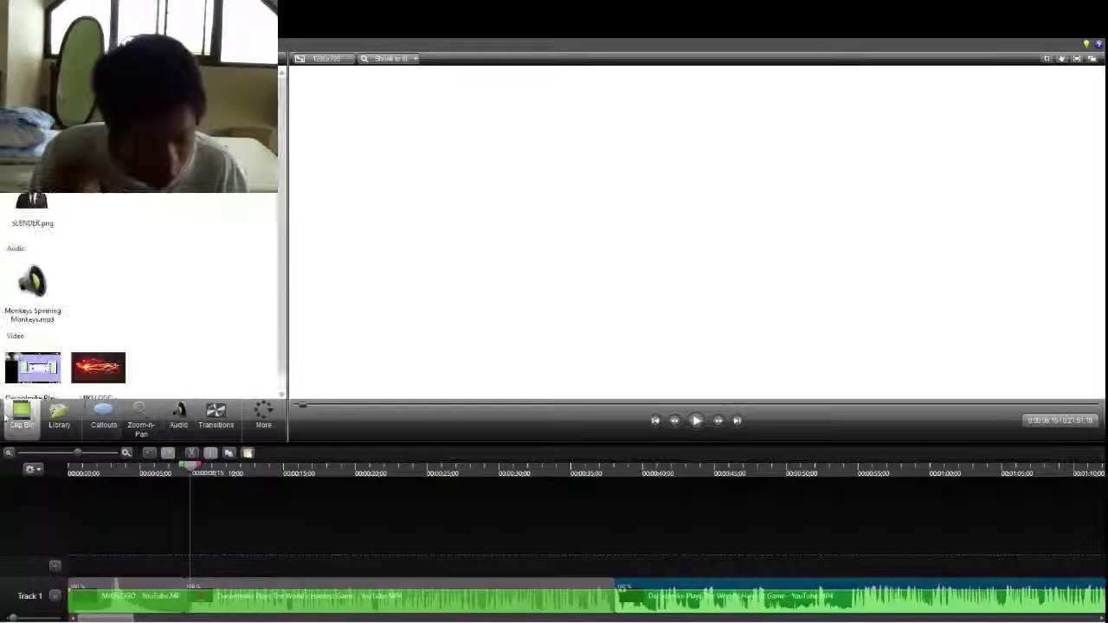
Step: Try muting the first World's Hardest Game piece on Track 1 by lowering its audio level to zero, and play it back
{"action": "left_click", "coordinate": [254, 489]}
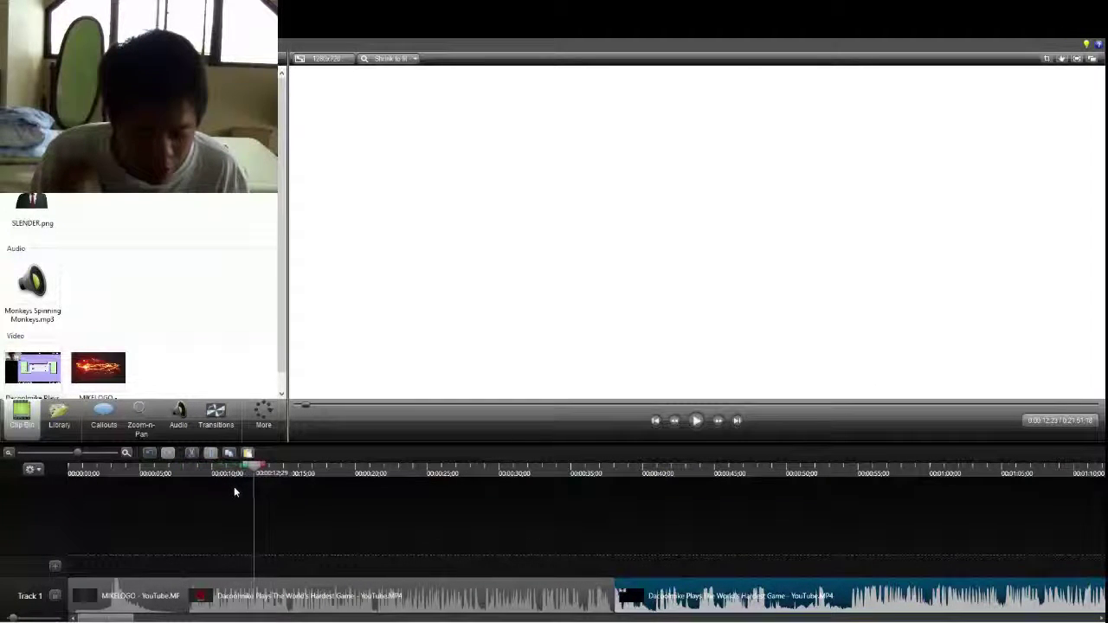
{"action": "key", "text": "space"}
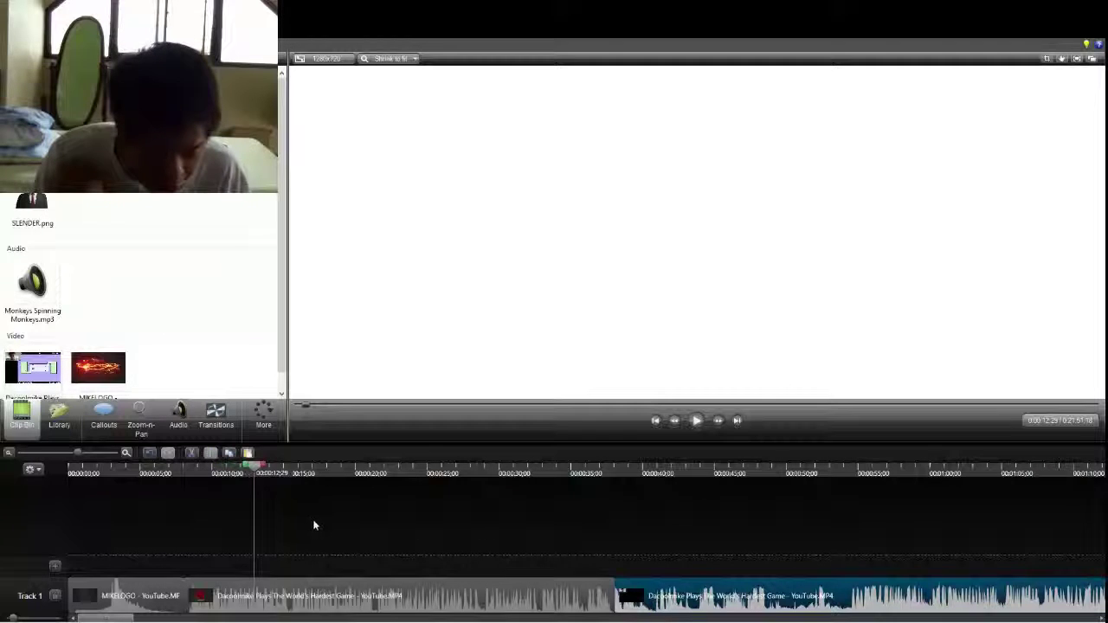
{"action": "left_click", "coordinate": [179, 416]}
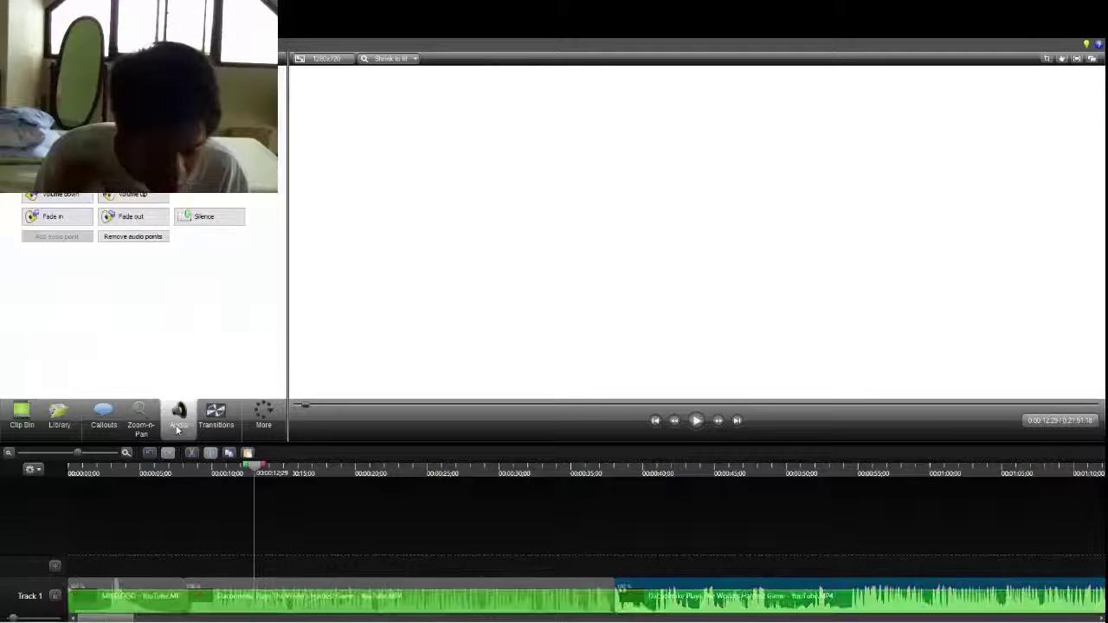
{"action": "left_click", "coordinate": [369, 590]}
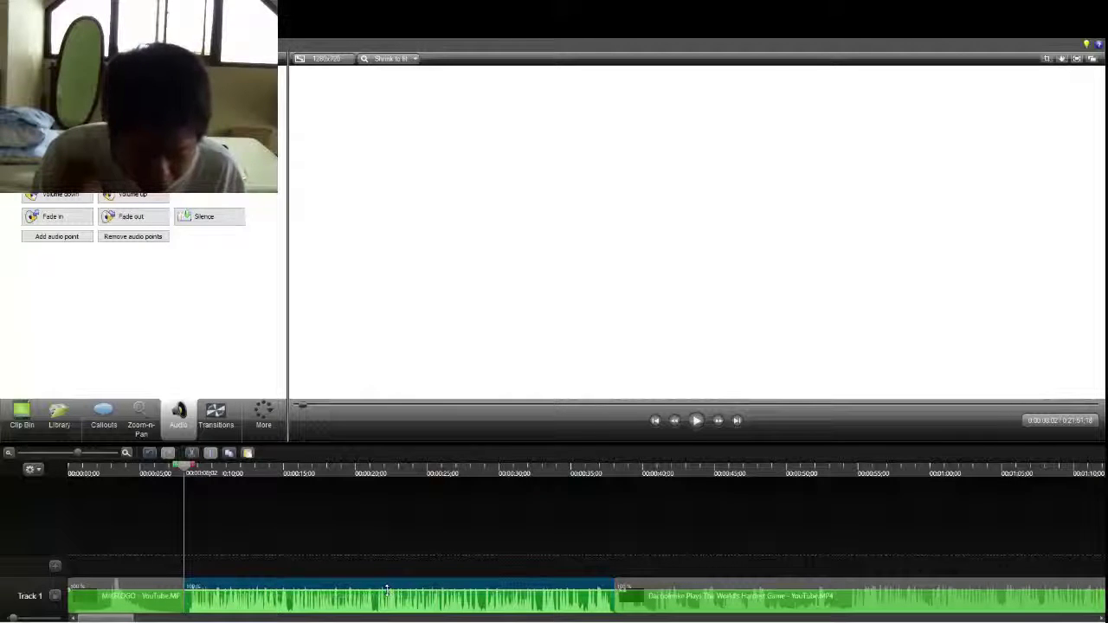
{"action": "left_click_drag", "start_coordinate": [387, 589], "coordinate": [386, 621]}
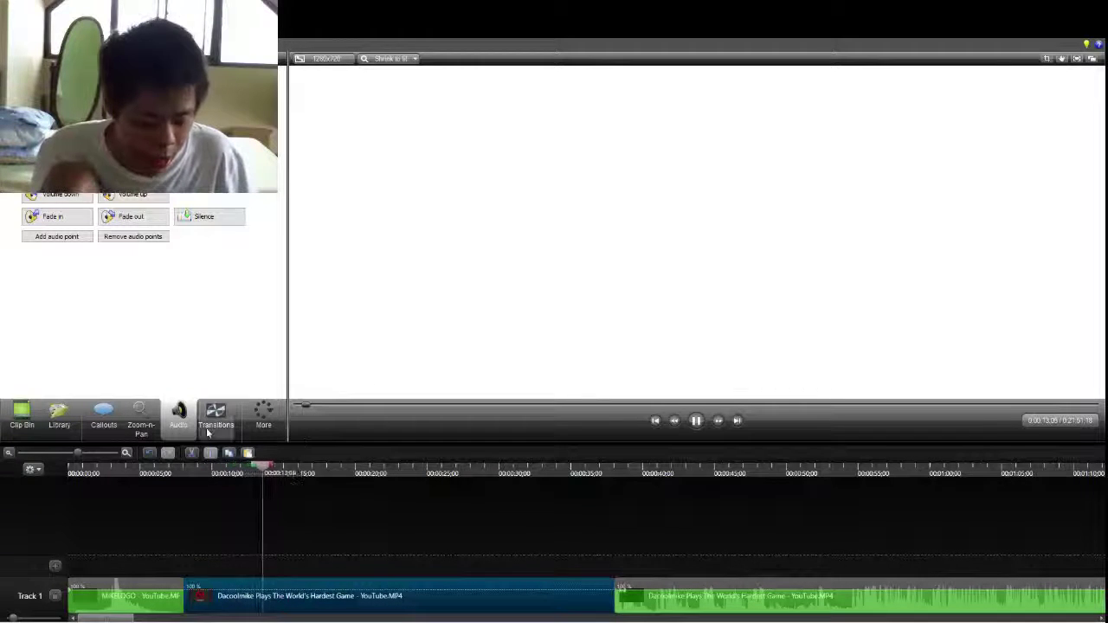
{"action": "key", "text": "space"}
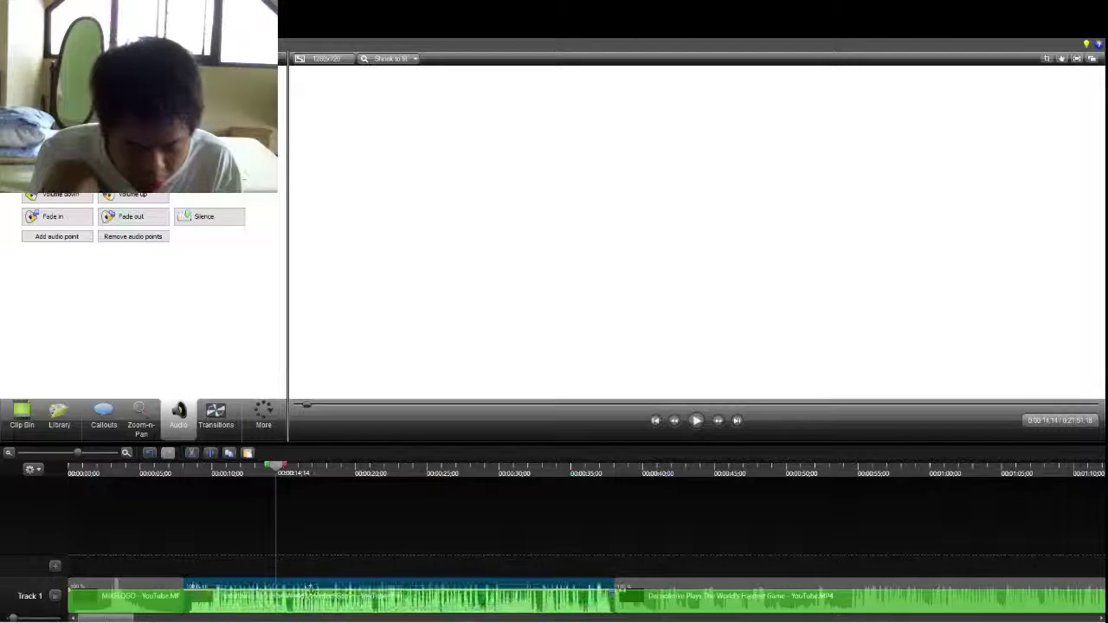
Step: Lower the audio level of the first World's Hardest Game piece to about half and play it from its start
{"action": "left_click_drag", "start_coordinate": [310, 587], "coordinate": [310, 605]}
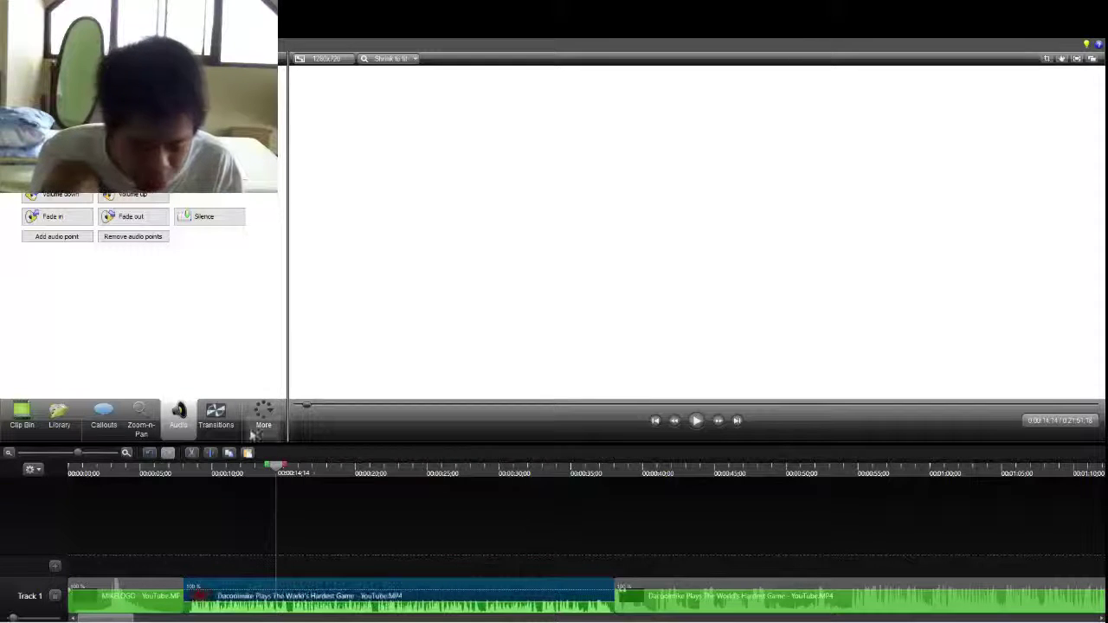
{"action": "left_click_drag", "start_coordinate": [277, 472], "coordinate": [185, 487]}
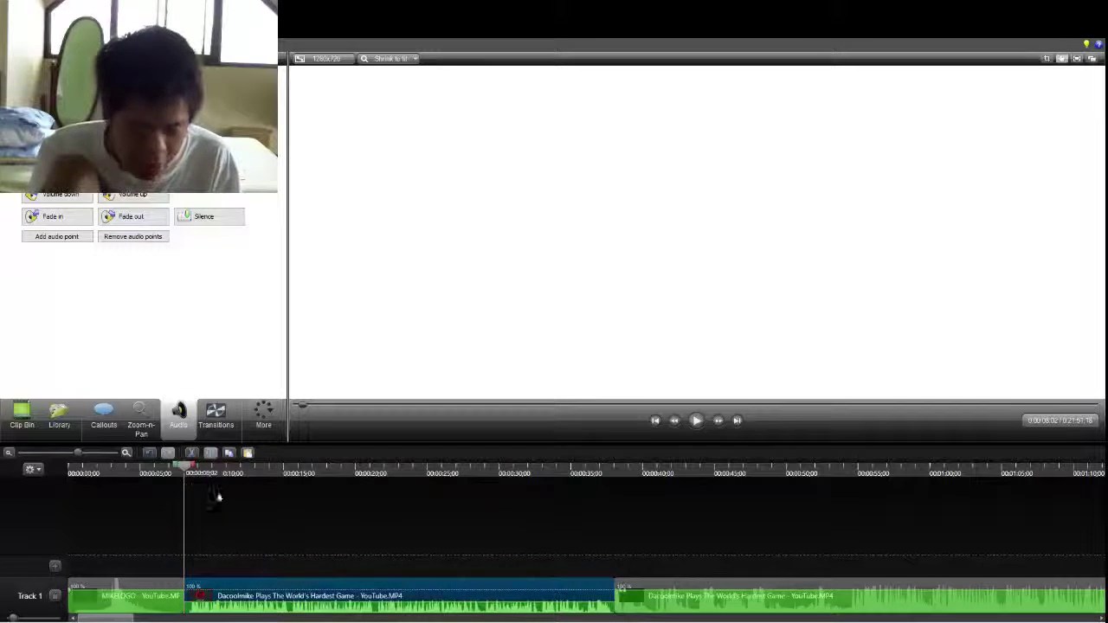
{"action": "key", "text": "space"}
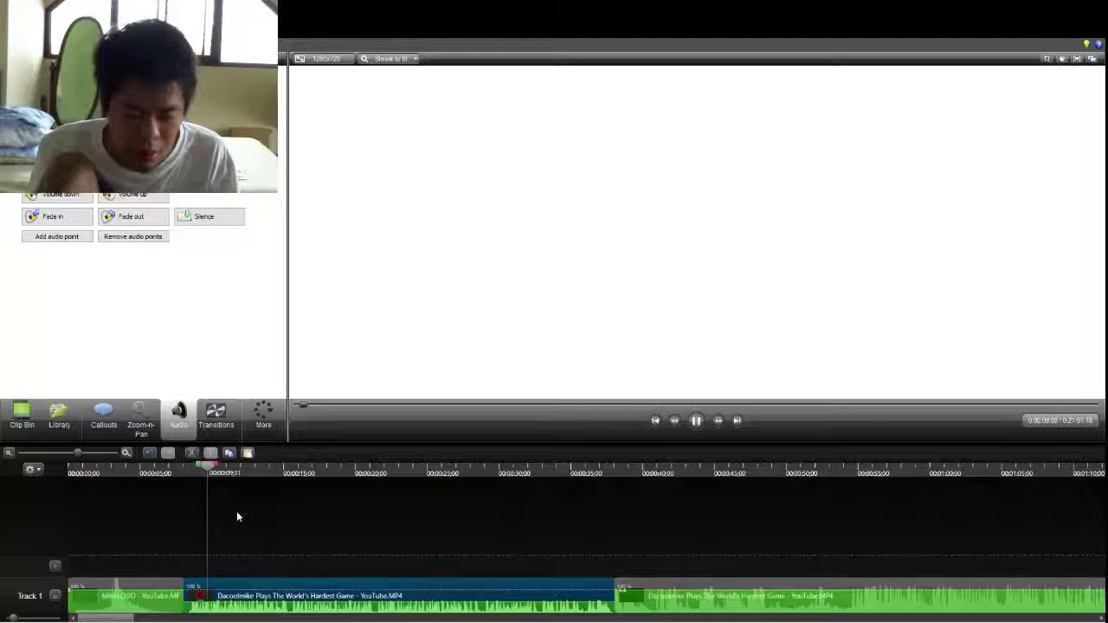
{"action": "key", "text": "space"}
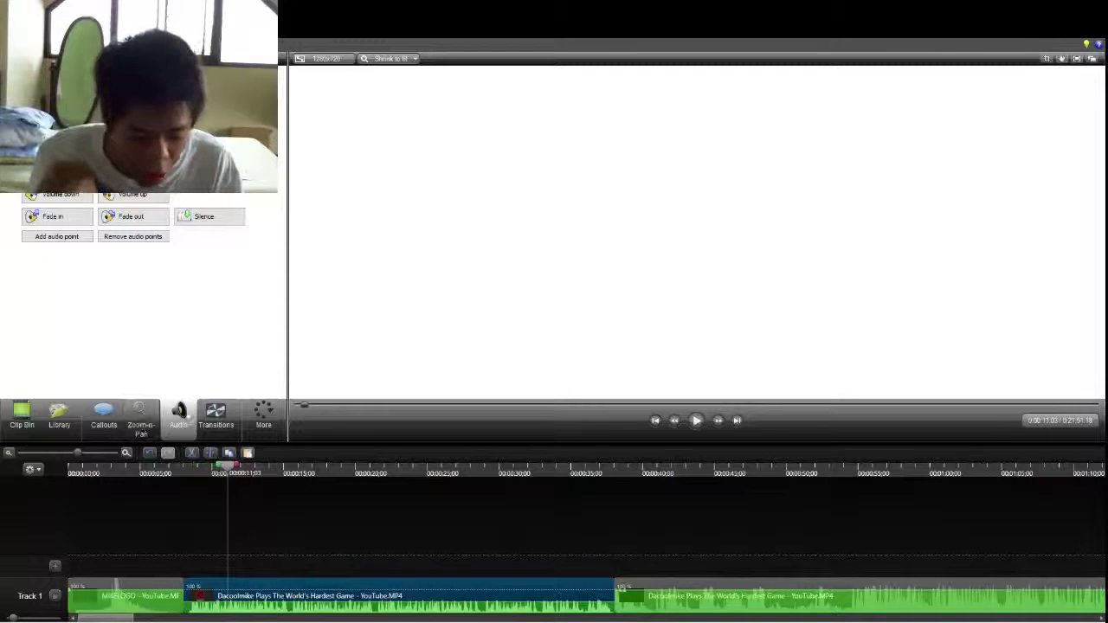
Step: Reduce the first recording piece's audio level further to nearly silent and listen to short stretches of it
{"action": "left_click_drag", "start_coordinate": [291, 609], "coordinate": [291, 606]}
{"action": "key", "text": "space"}
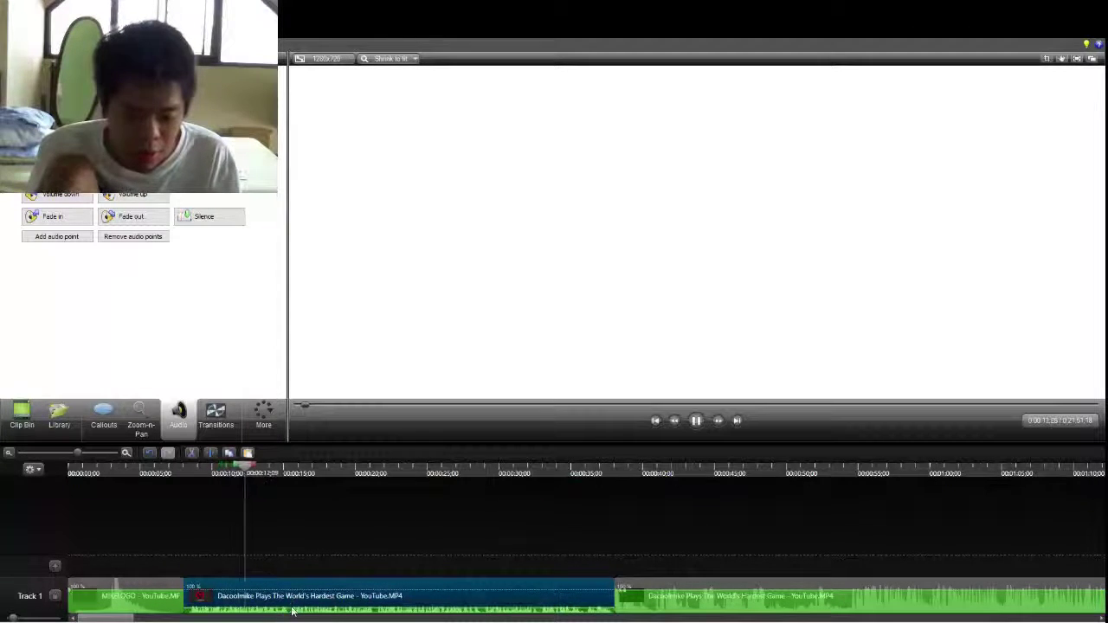
{"action": "key", "text": "space"}
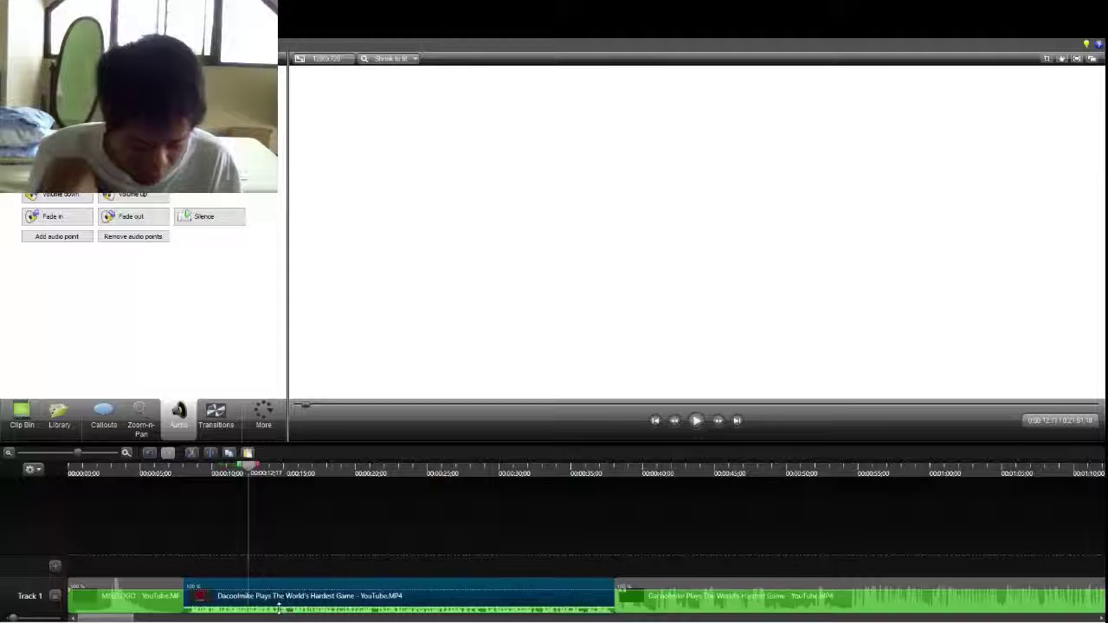
{"action": "key", "text": "space"}
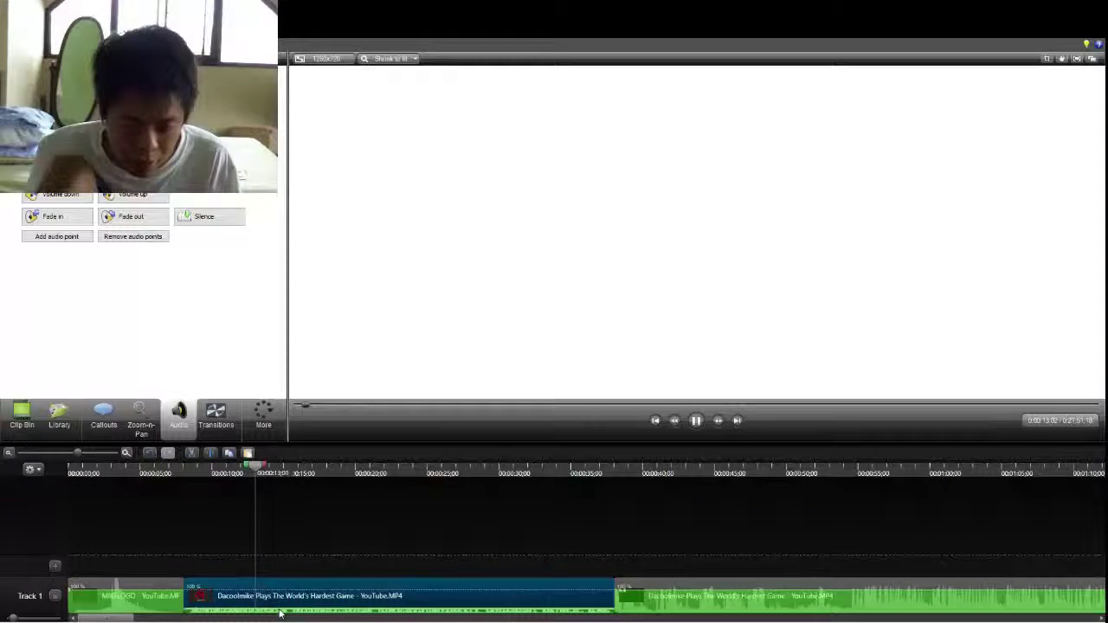
{"action": "key", "text": "space"}
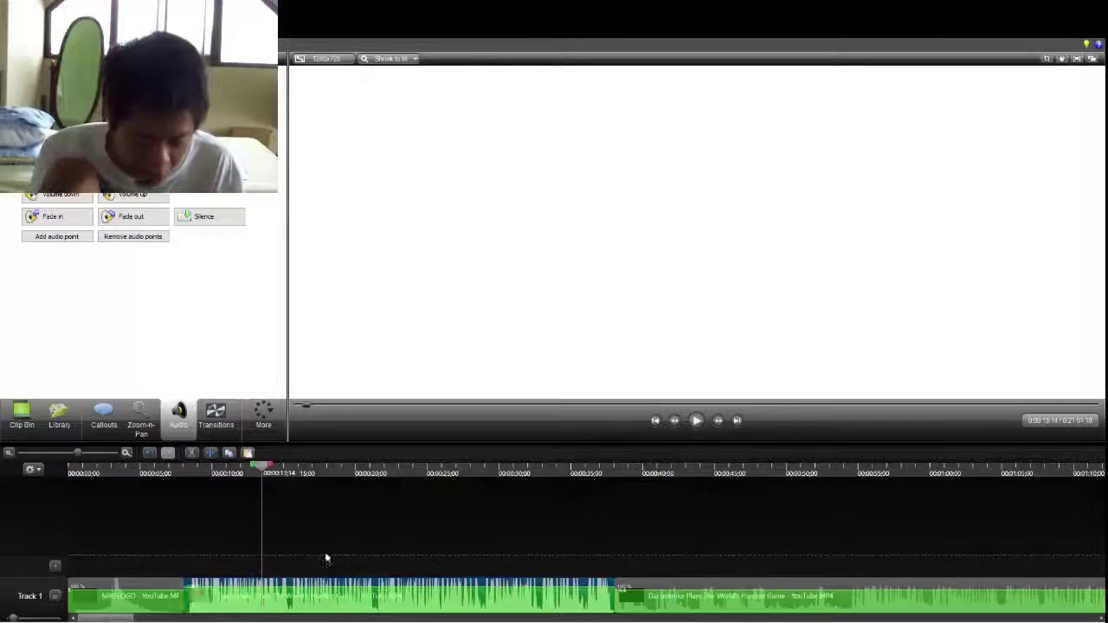
Step: Play the first recording piece with its audio boosted, and bring its level back down to about the original
{"action": "key", "text": "space"}
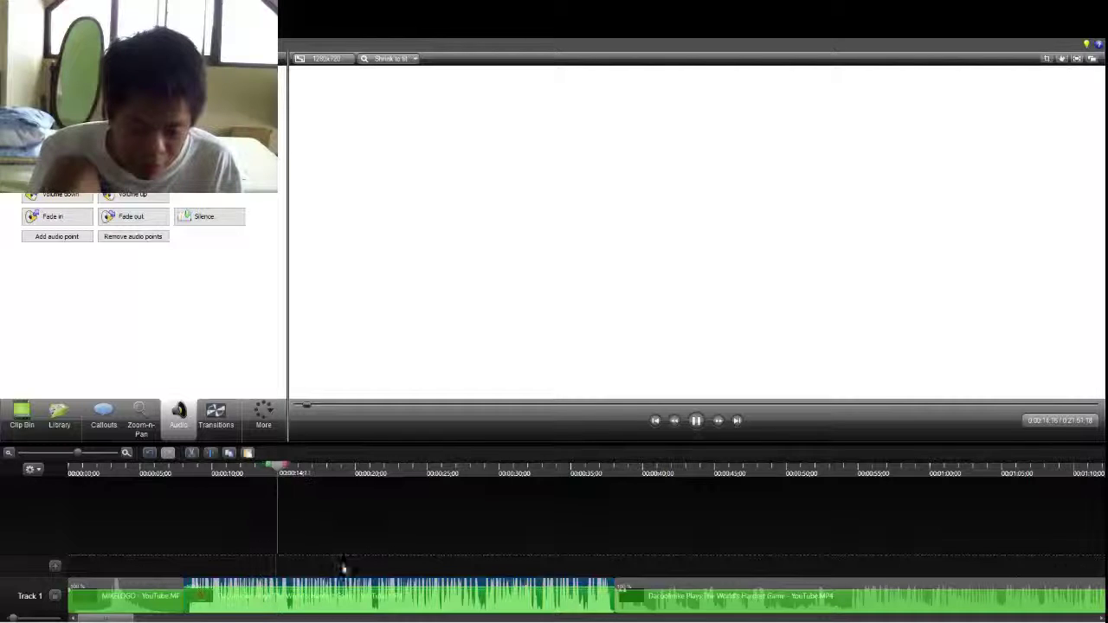
{"action": "key", "text": "space"}
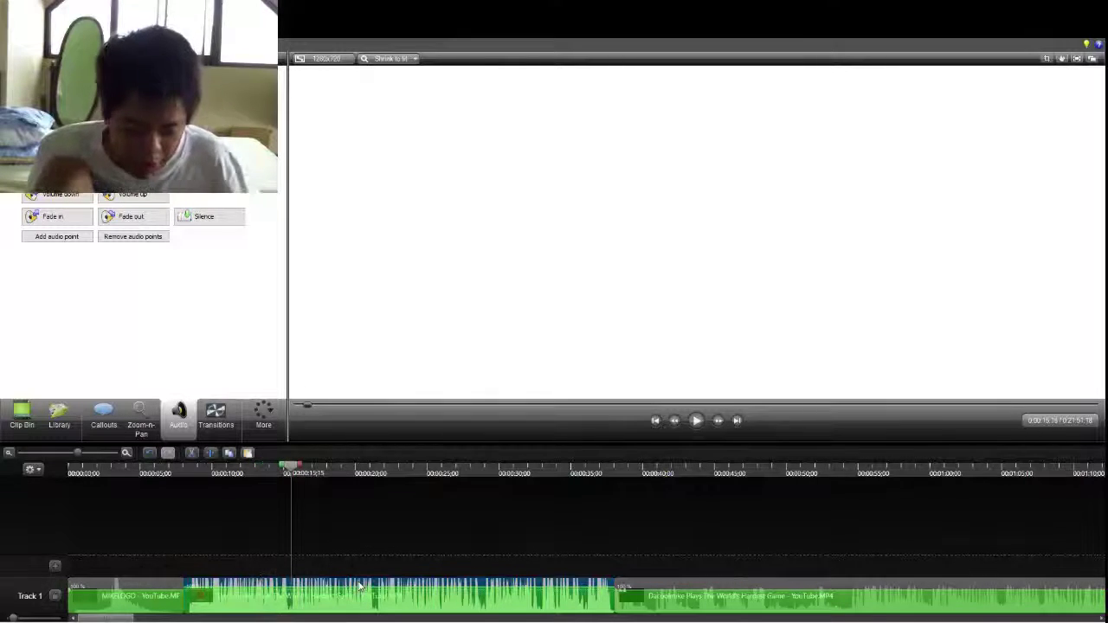
{"action": "left_click", "coordinate": [351, 590]}
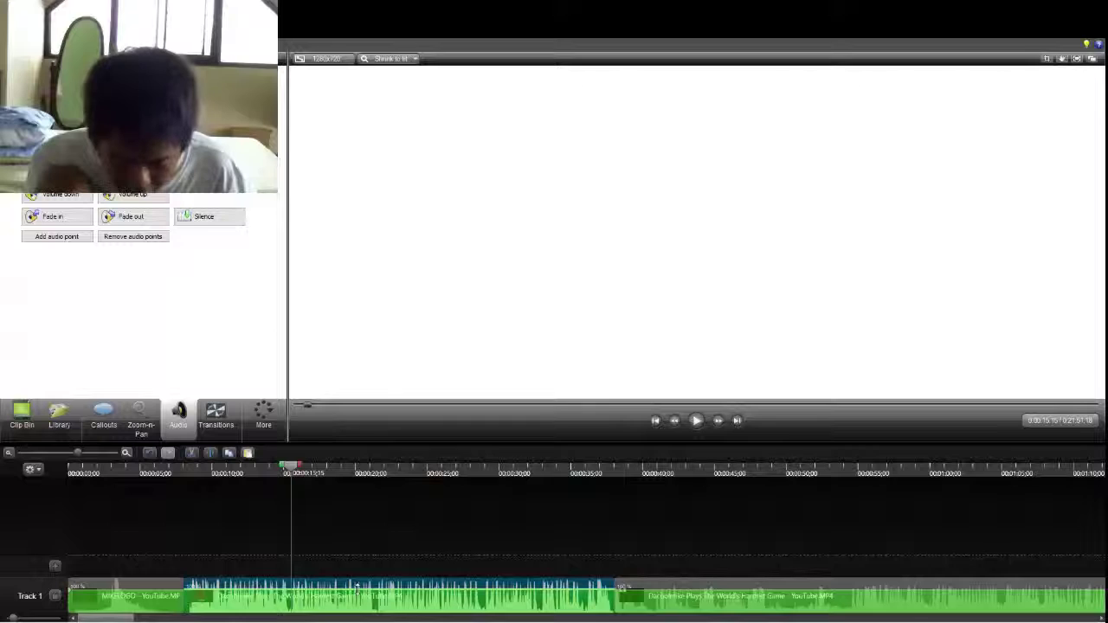
Step: Examine the recording's audio waveform on a magnified timeline, checking points from about 21 to 50 seconds
{"action": "left_click", "coordinate": [381, 473]}
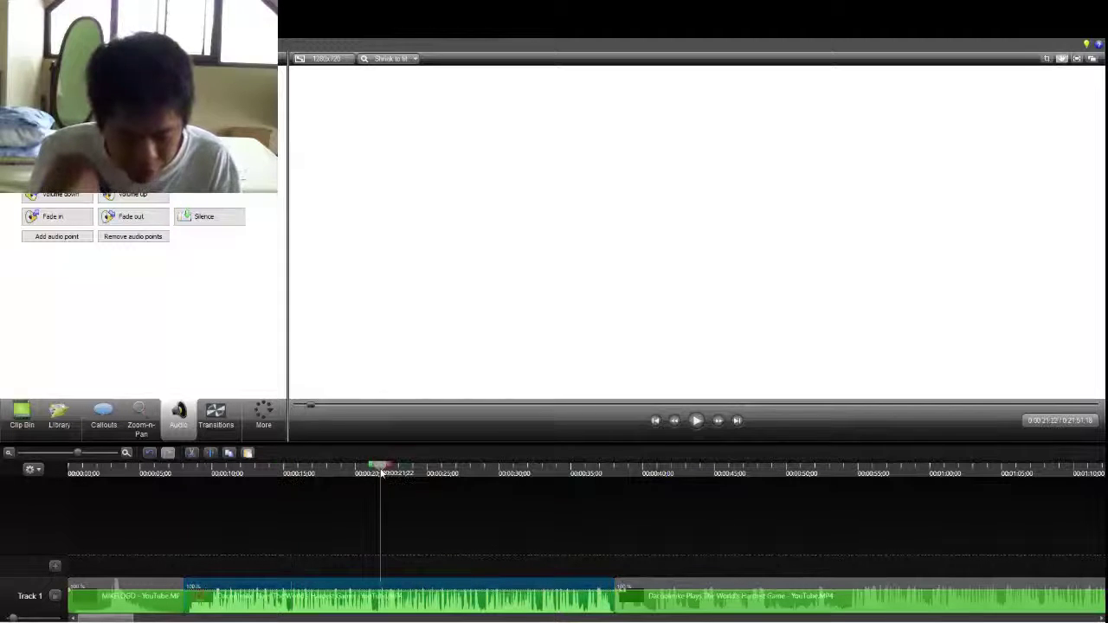
{"action": "key", "text": "space"}
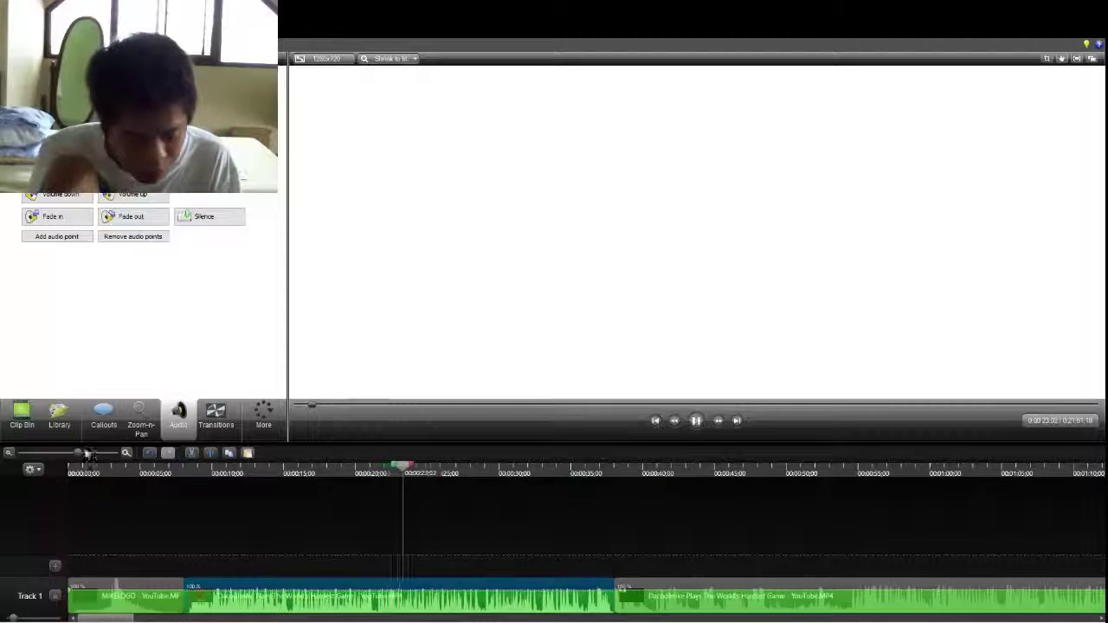
{"action": "mouse_move", "coordinate": [86, 454]}
{"action": "left_mouse_down"}
{"action": "mouse_move", "coordinate": [98, 452]}
{"action": "mouse_move", "coordinate": [70, 456]}
{"action": "mouse_move", "coordinate": [90, 454]}
{"action": "left_mouse_up"}
{"action": "key", "text": "space"}
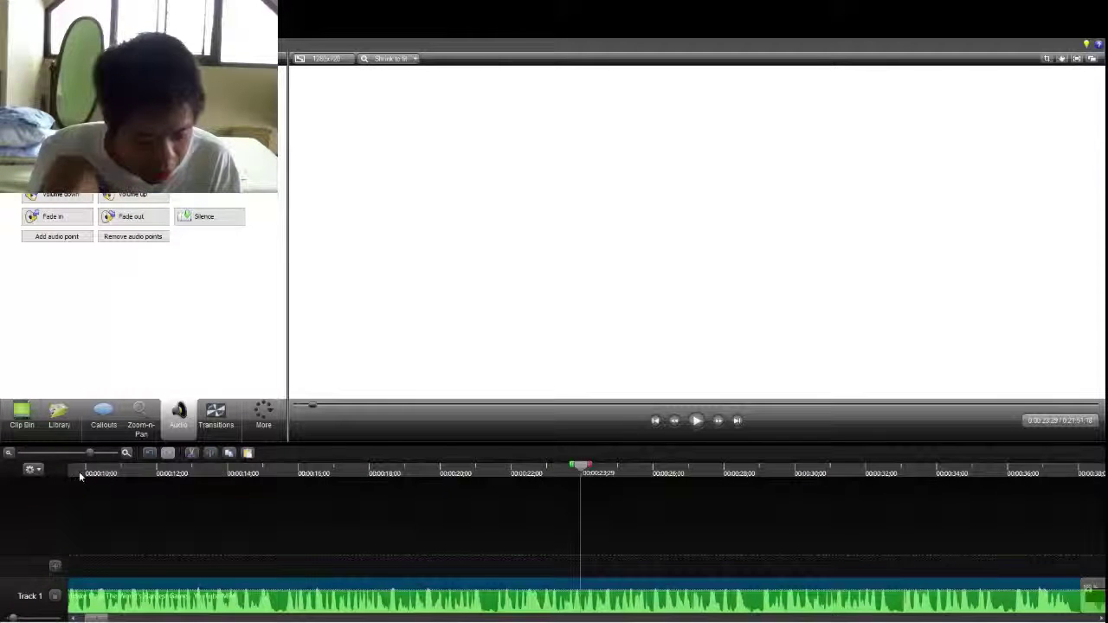
{"action": "mouse_move", "coordinate": [87, 454]}
{"action": "left_mouse_down"}
{"action": "mouse_move", "coordinate": [77, 450]}
{"action": "mouse_move", "coordinate": [100, 453]}
{"action": "left_mouse_up"}
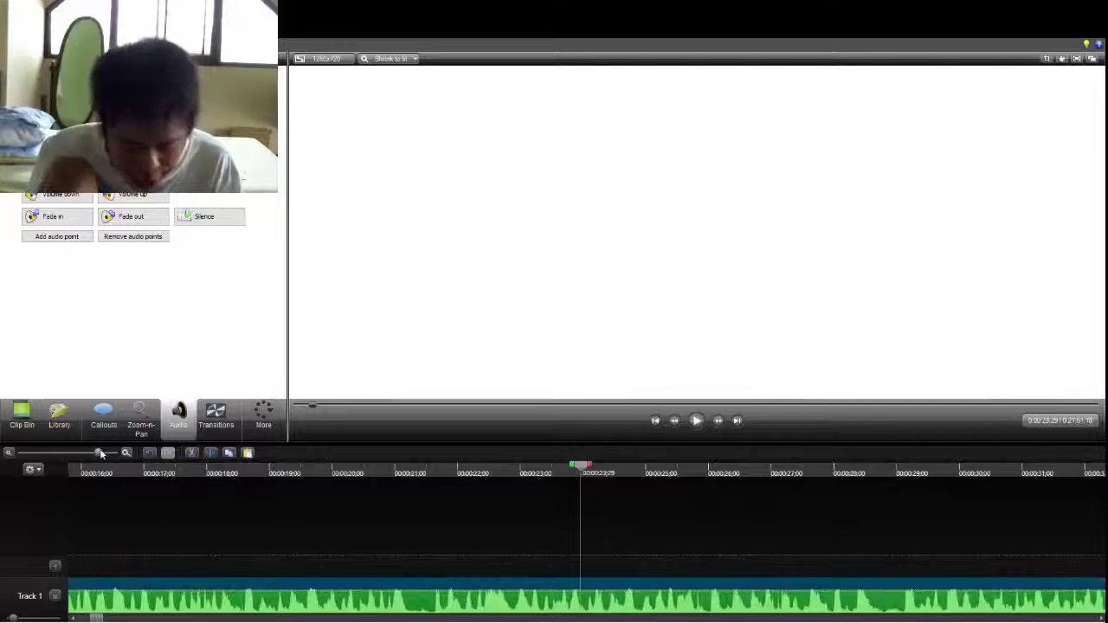
{"action": "key", "text": "space"}
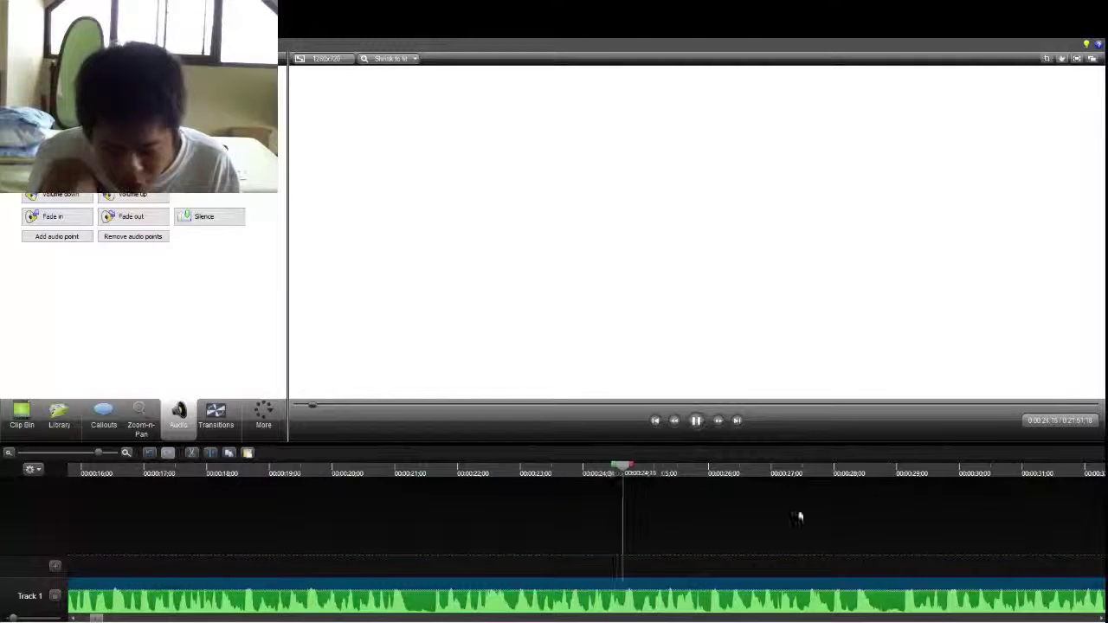
{"action": "left_click", "coordinate": [883, 472]}
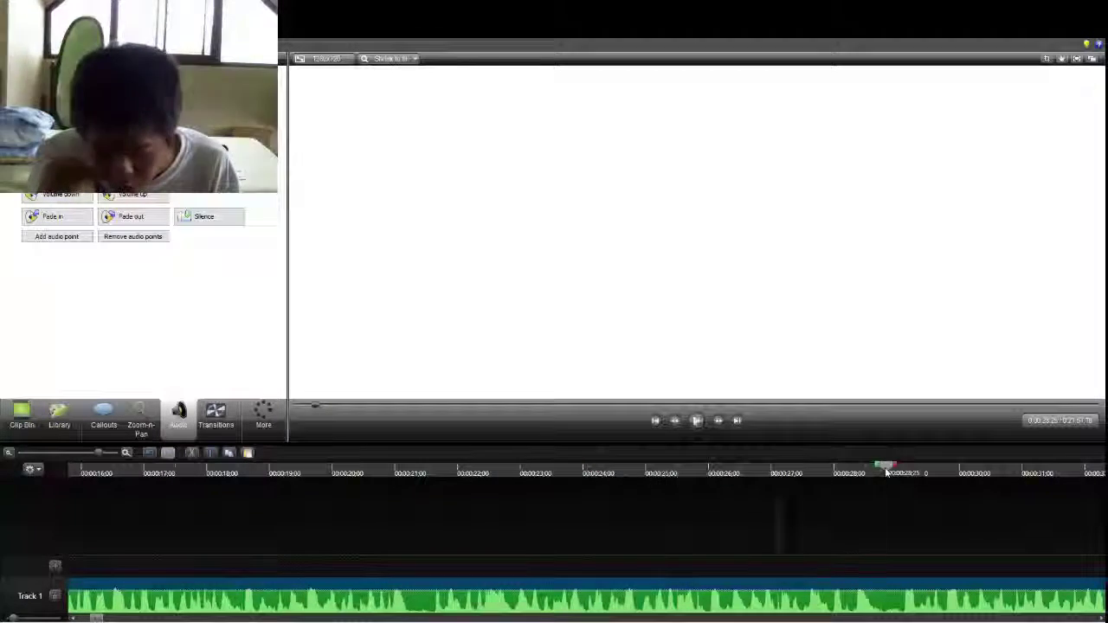
{"action": "left_click", "coordinate": [1071, 473]}
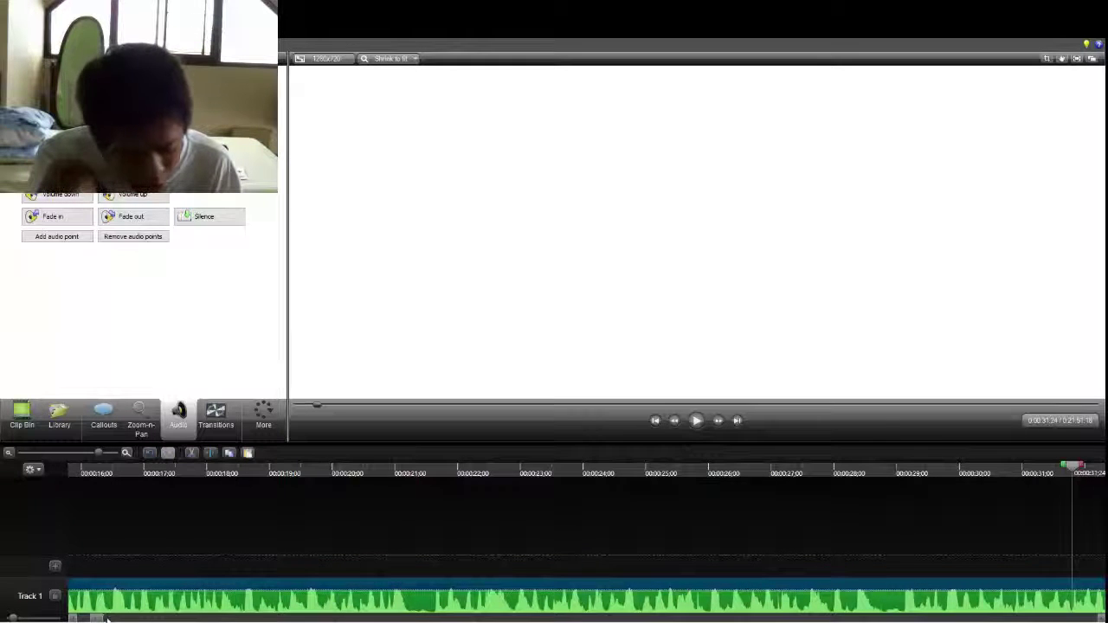
{"action": "left_click_drag", "start_coordinate": [107, 619], "coordinate": [109, 618]}
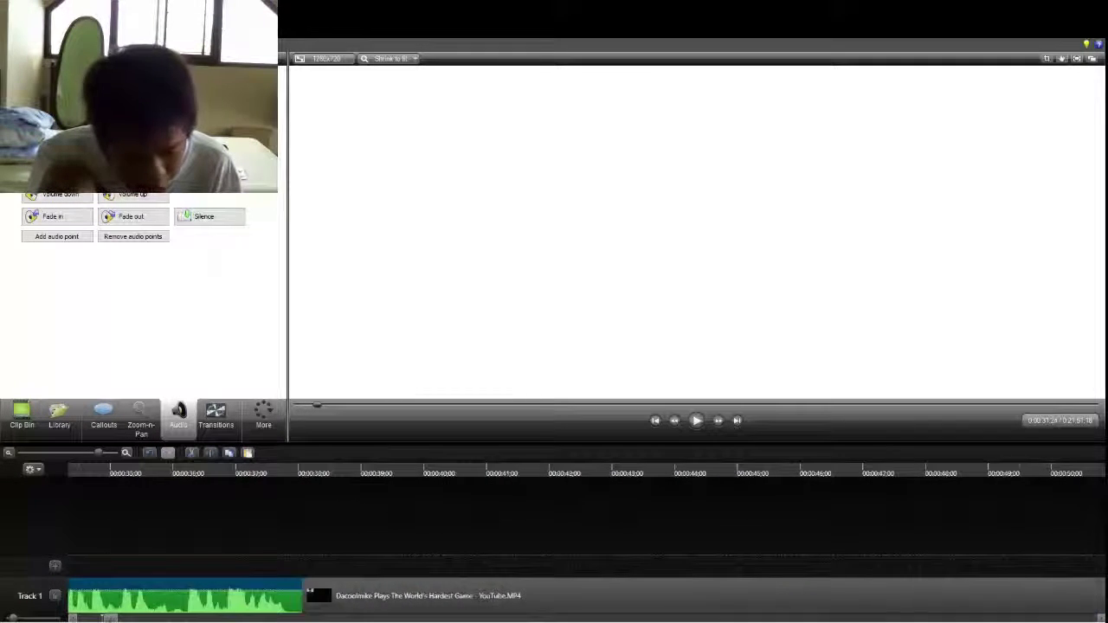
{"action": "left_click", "coordinate": [196, 474]}
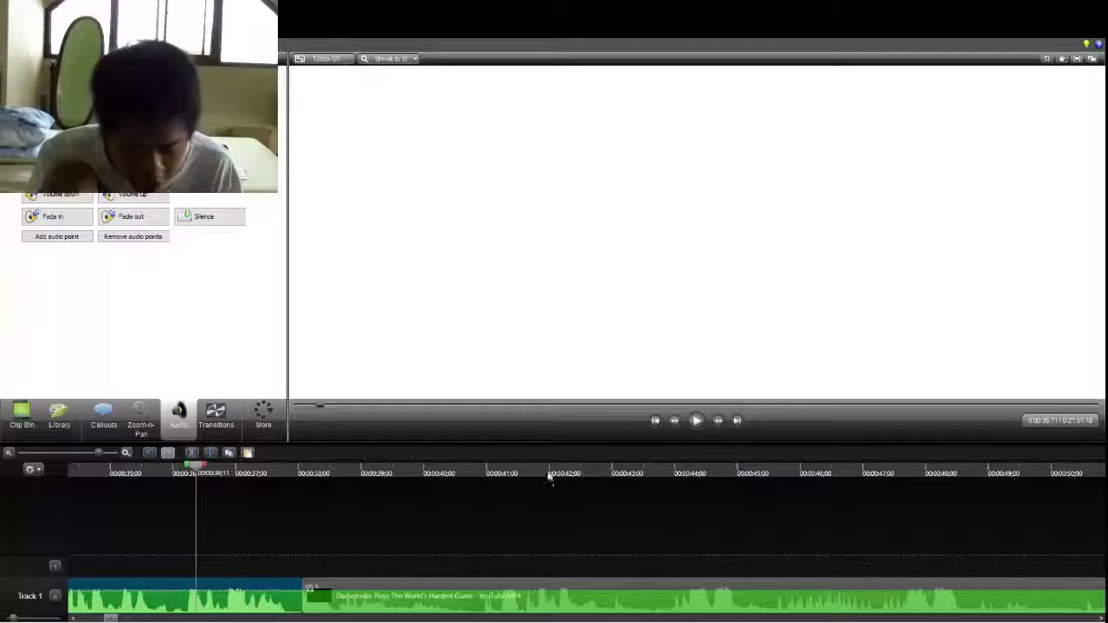
{"action": "left_click_drag", "start_coordinate": [532, 474], "coordinate": [1091, 477]}
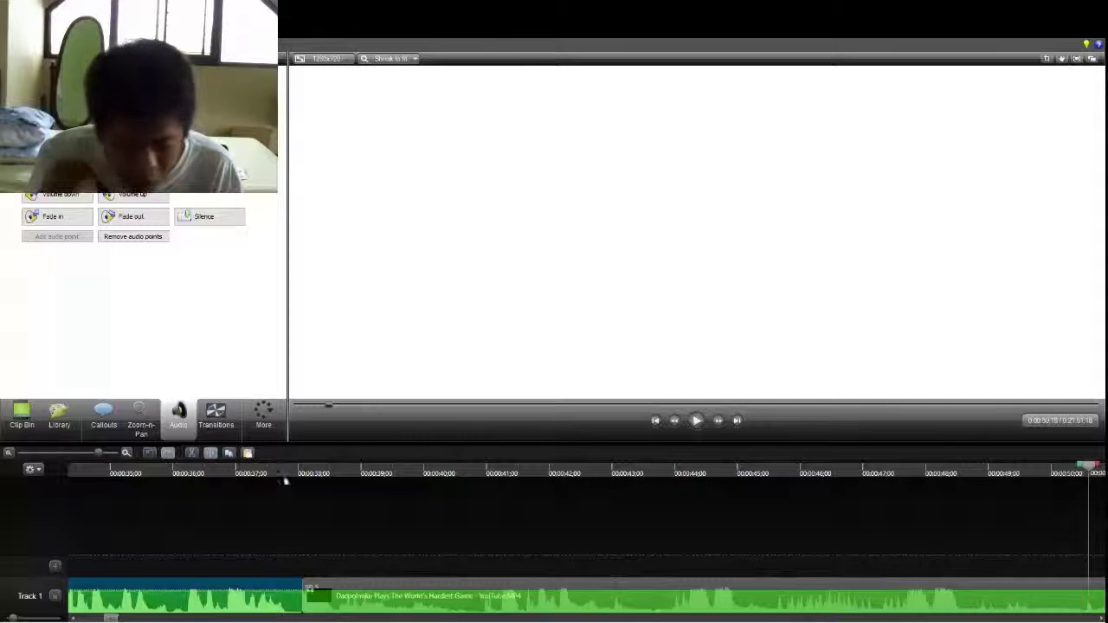
Step: Review the second recording piece between about 50 and 57 seconds, leave the playhead at 0:00:50;14, and return to the media clips
{"action": "left_click", "coordinate": [85, 452]}
{"action": "left_click_drag", "start_coordinate": [814, 475], "coordinate": [642, 504]}
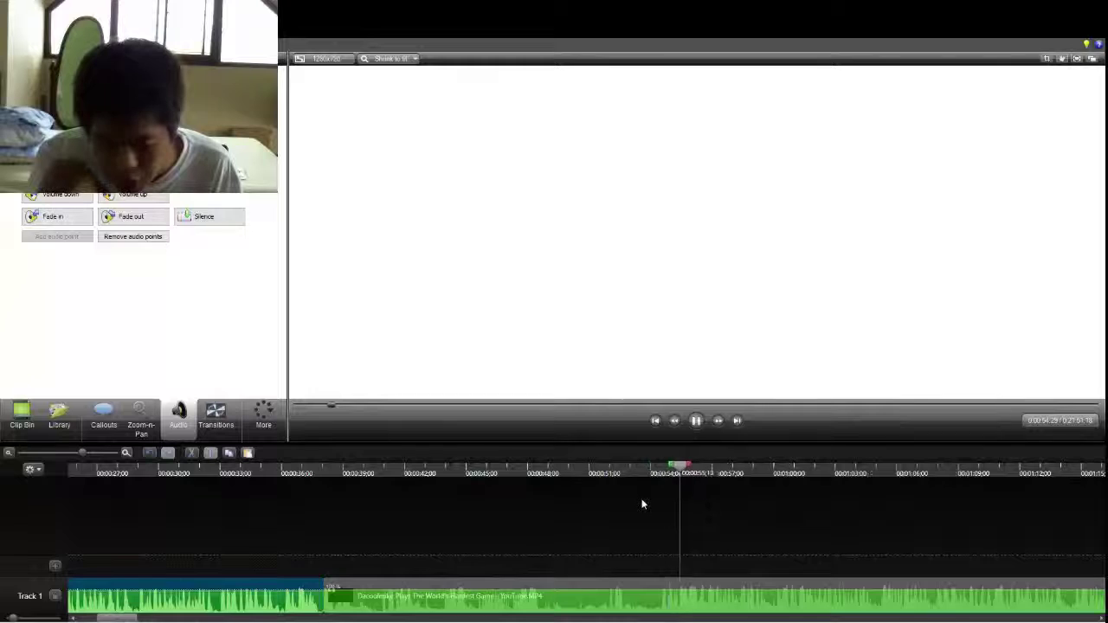
{"action": "key", "text": "space"}
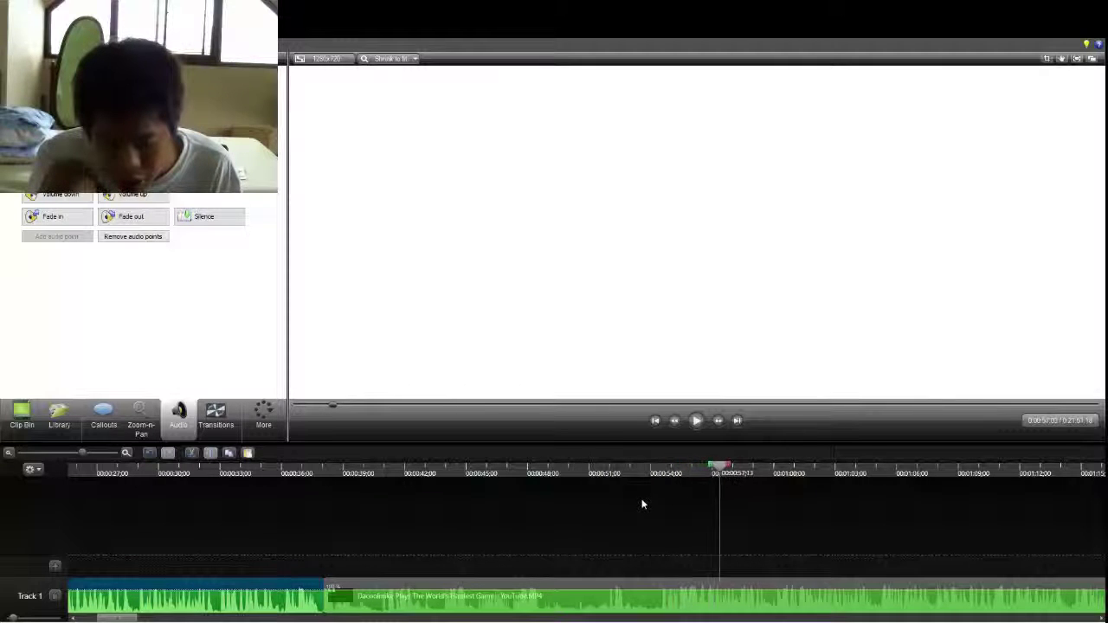
{"action": "left_click_drag", "start_coordinate": [723, 469], "coordinate": [589, 501]}
{"action": "key", "text": "space"}
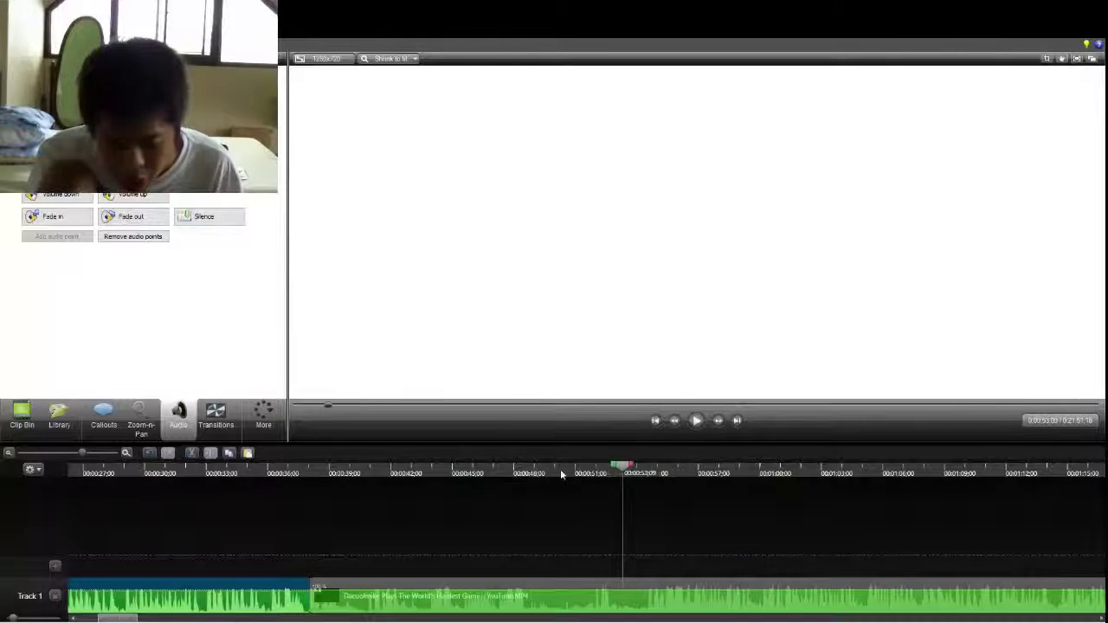
{"action": "left_click", "coordinate": [562, 471]}
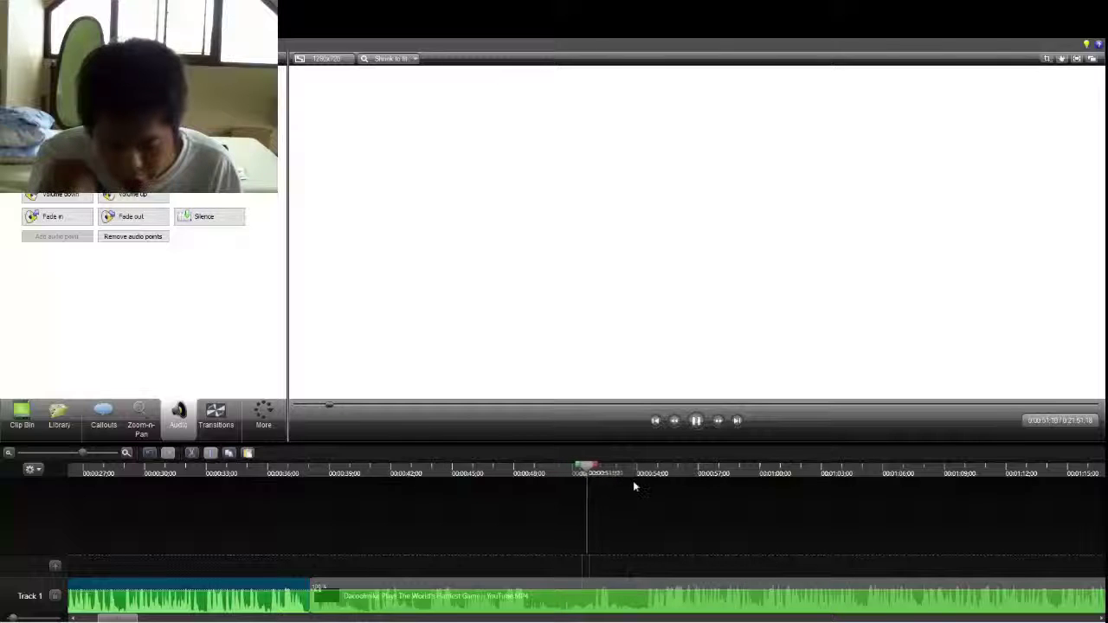
{"action": "key", "text": "space"}
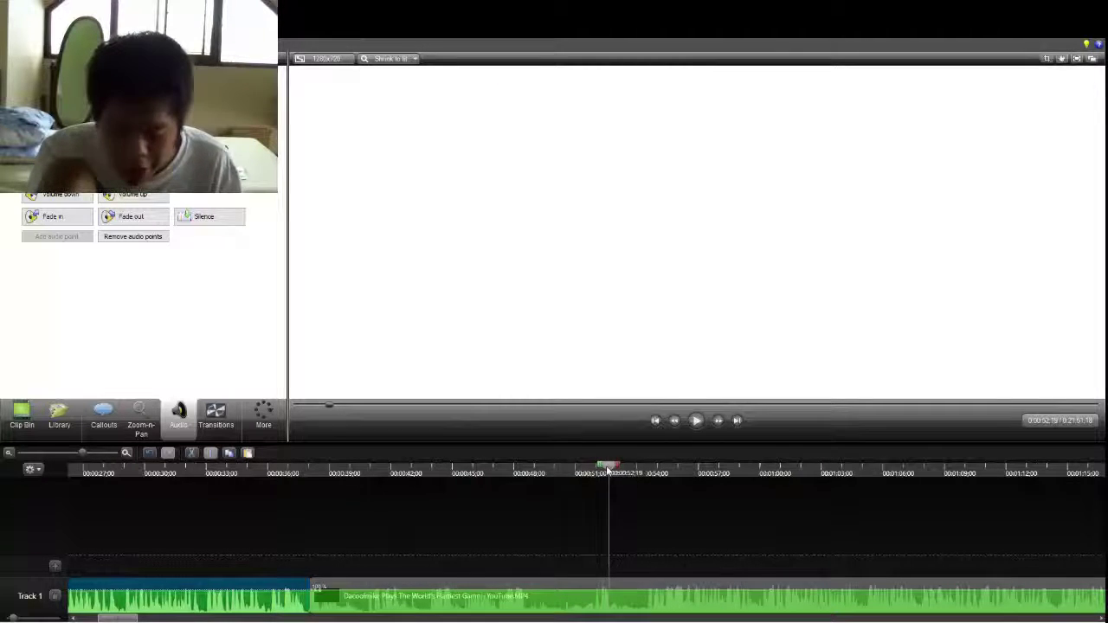
{"action": "left_click_drag", "start_coordinate": [606, 472], "coordinate": [582, 540]}
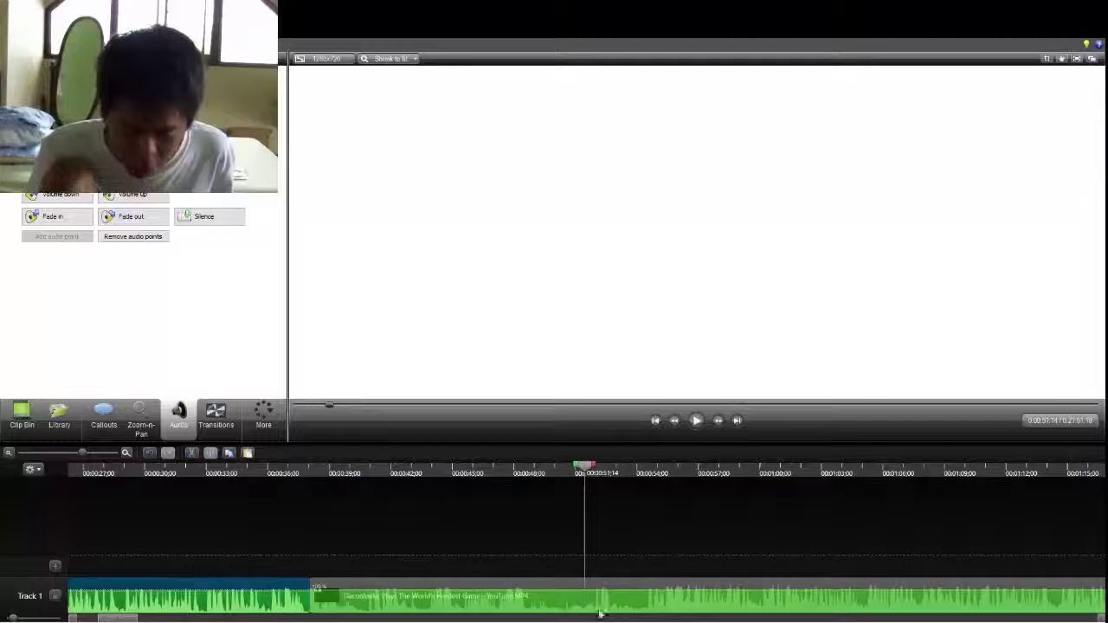
{"action": "left_click_drag", "start_coordinate": [593, 481], "coordinate": [565, 494]}
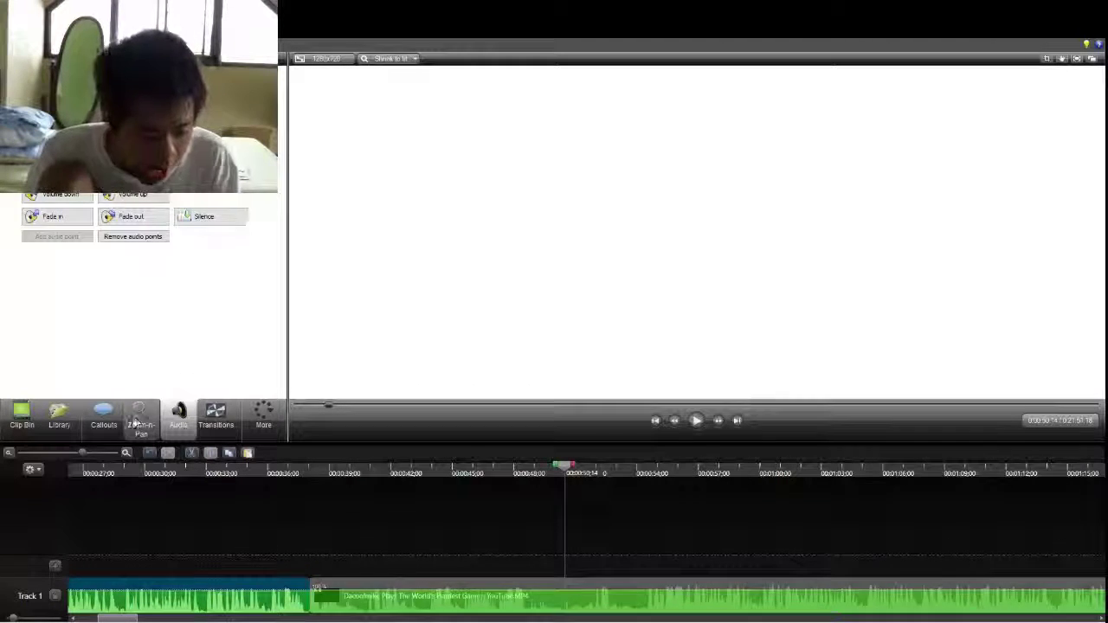
{"action": "left_click", "coordinate": [140, 416]}
{"action": "left_click", "coordinate": [22, 416]}
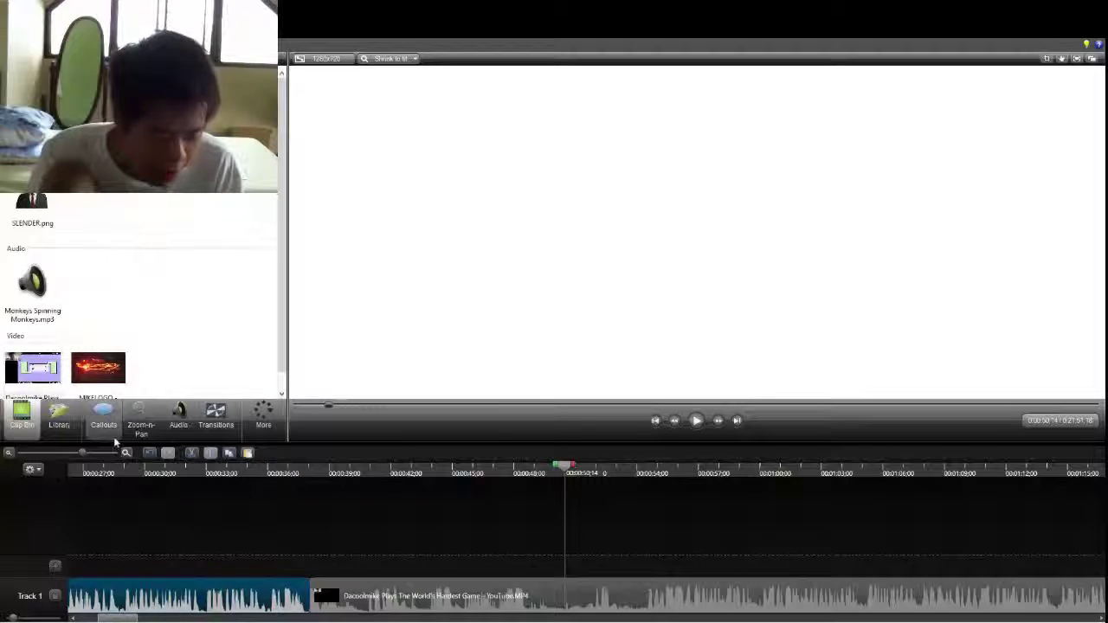
Step: Open the audio editing options and select the second recording piece on Track 1
{"action": "left_click", "coordinate": [181, 414]}
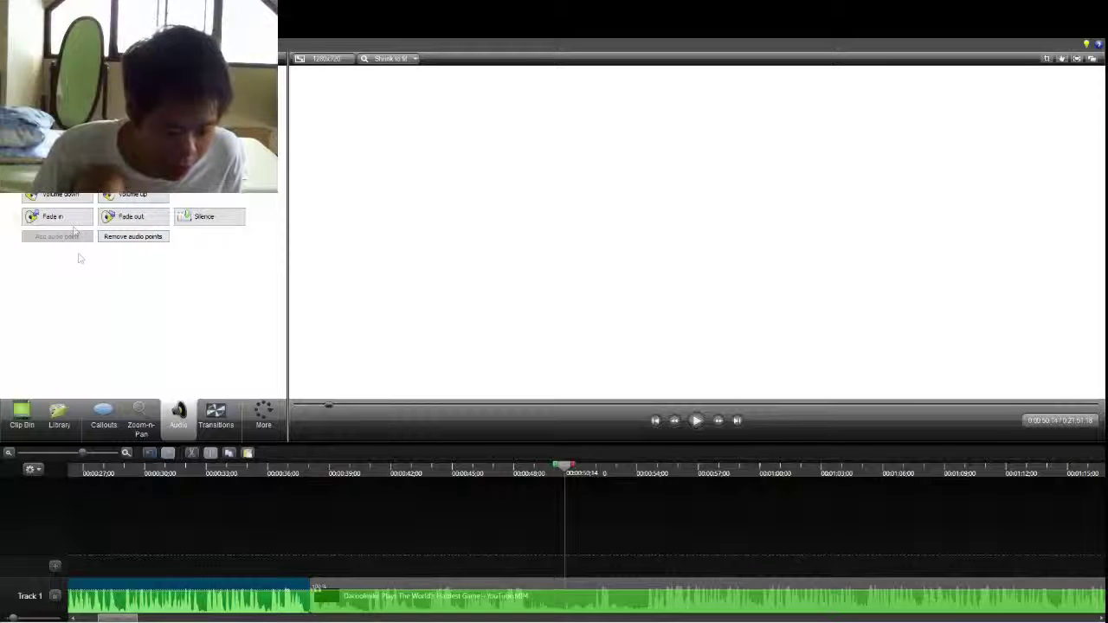
{"action": "left_click", "coordinate": [537, 583]}
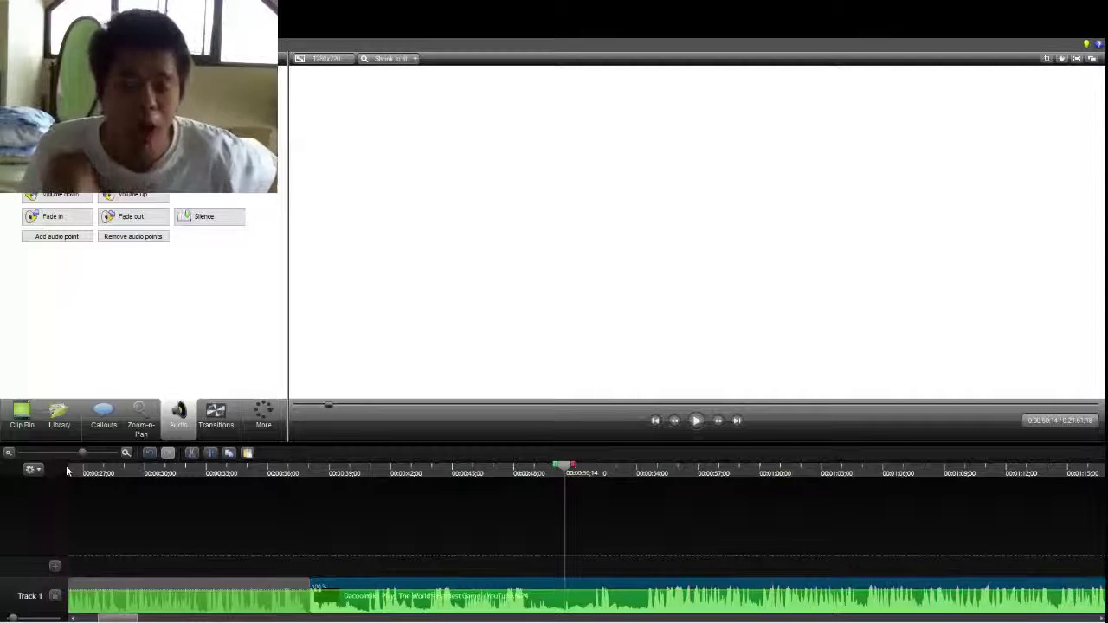
{"action": "left_click", "coordinate": [477, 569]}
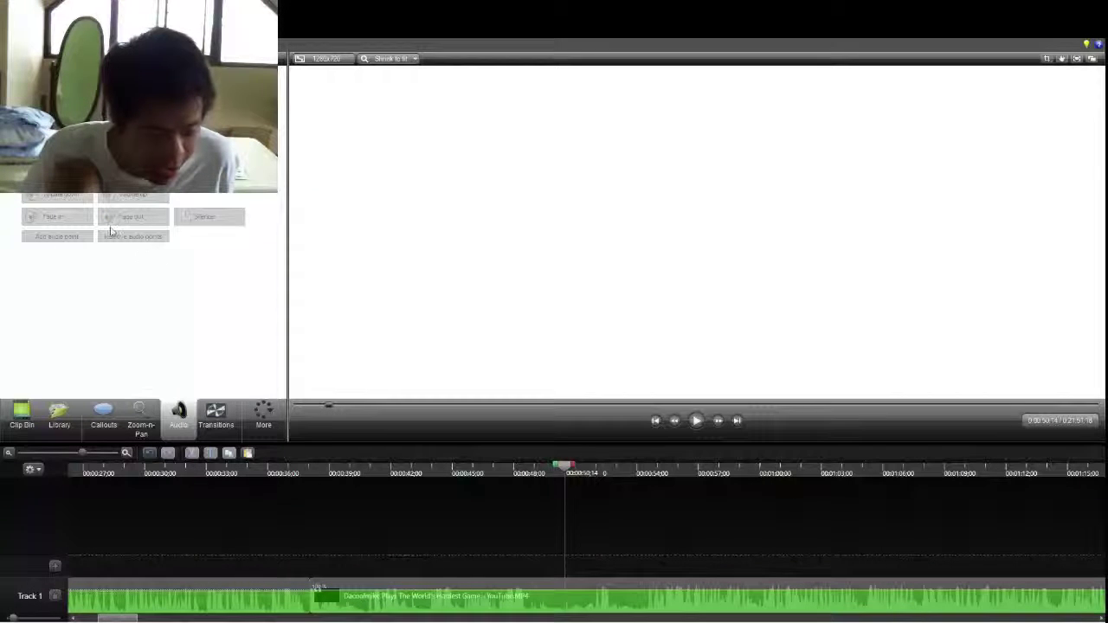
{"action": "left_click", "coordinate": [460, 581]}
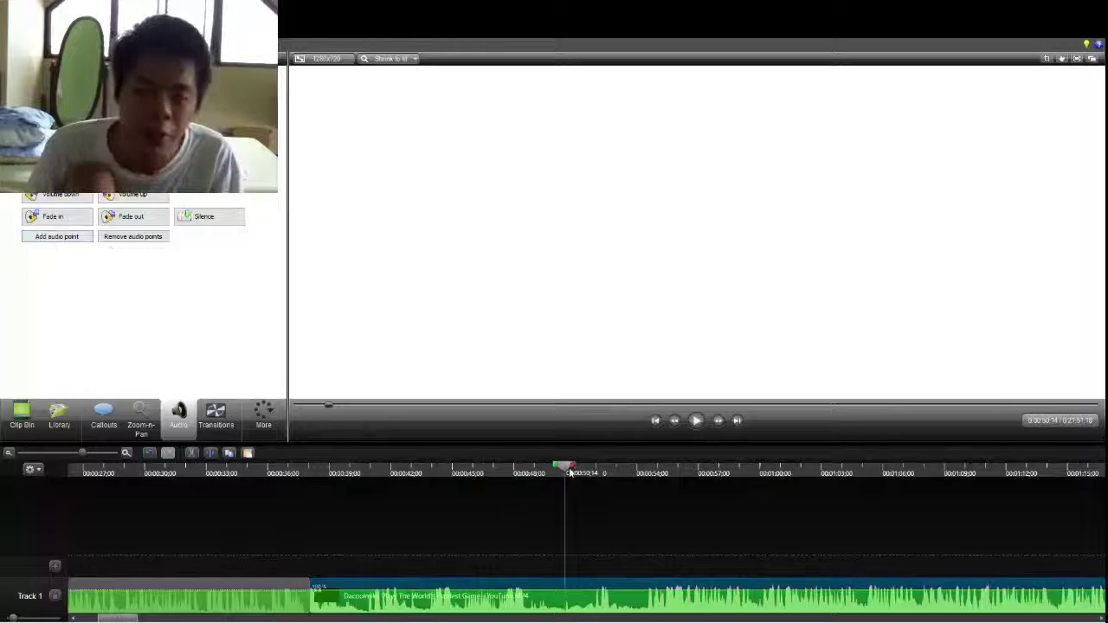
Step: Try adding an audio point to the second recording piece at 0:00:50;13
{"action": "left_click_drag", "start_coordinate": [569, 472], "coordinate": [571, 475]}
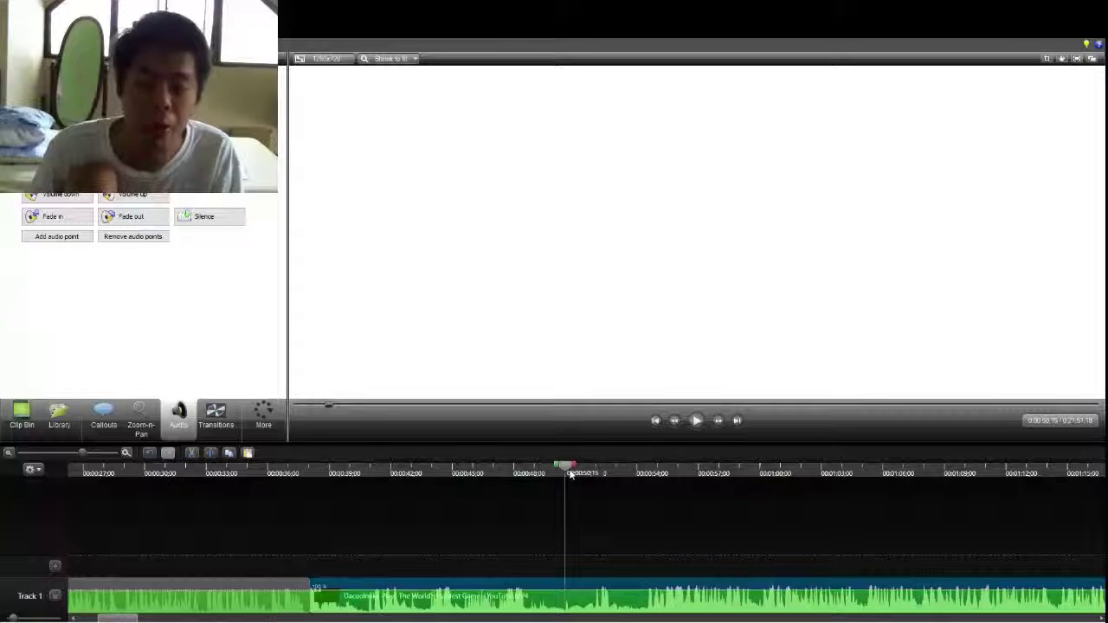
{"action": "left_click", "coordinate": [72, 242]}
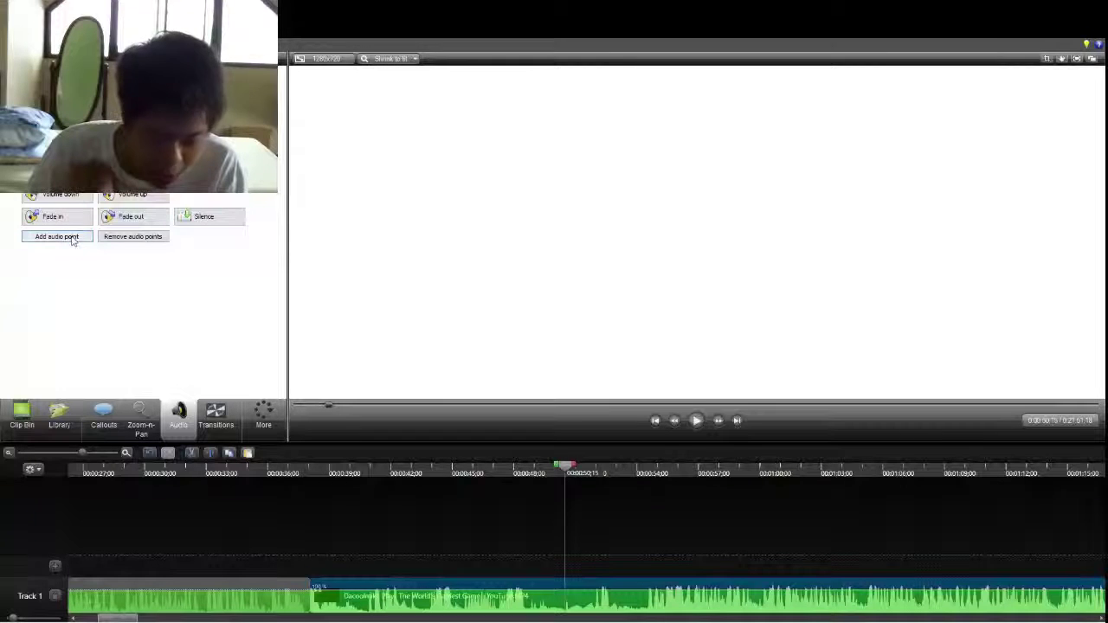
{"action": "mouse_move", "coordinate": [565, 469]}
{"action": "left_mouse_down"}
{"action": "mouse_move", "coordinate": [544, 469]}
{"action": "mouse_move", "coordinate": [571, 477]}
{"action": "mouse_move", "coordinate": [553, 476]}
{"action": "mouse_move", "coordinate": [574, 461]}
{"action": "mouse_move", "coordinate": [542, 472]}
{"action": "mouse_move", "coordinate": [569, 473]}
{"action": "left_mouse_up"}
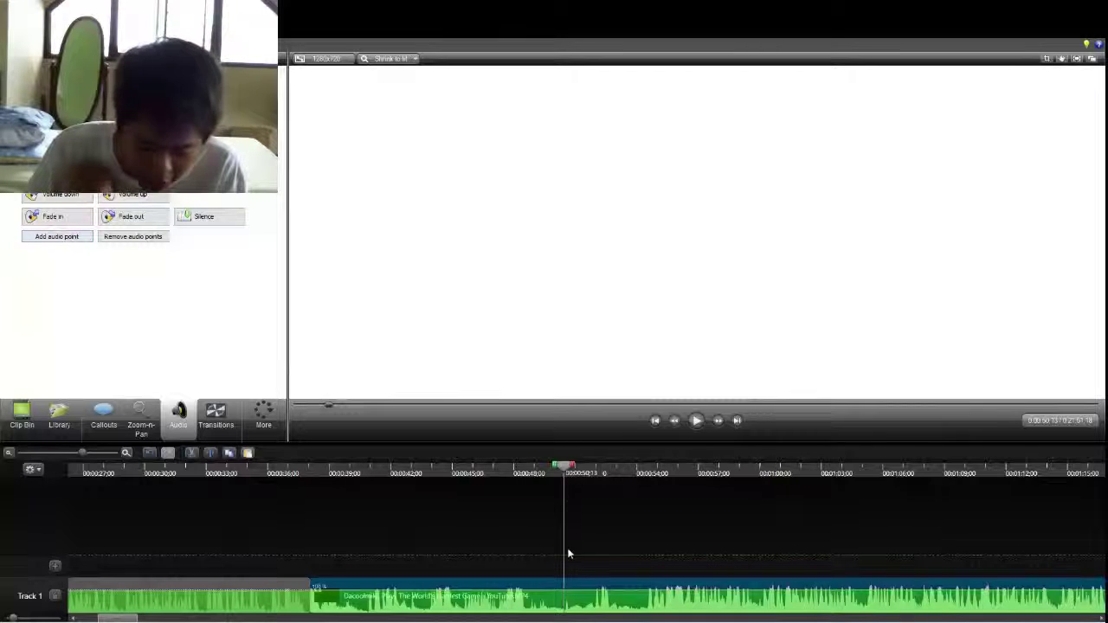
{"action": "left_click", "coordinate": [75, 243]}
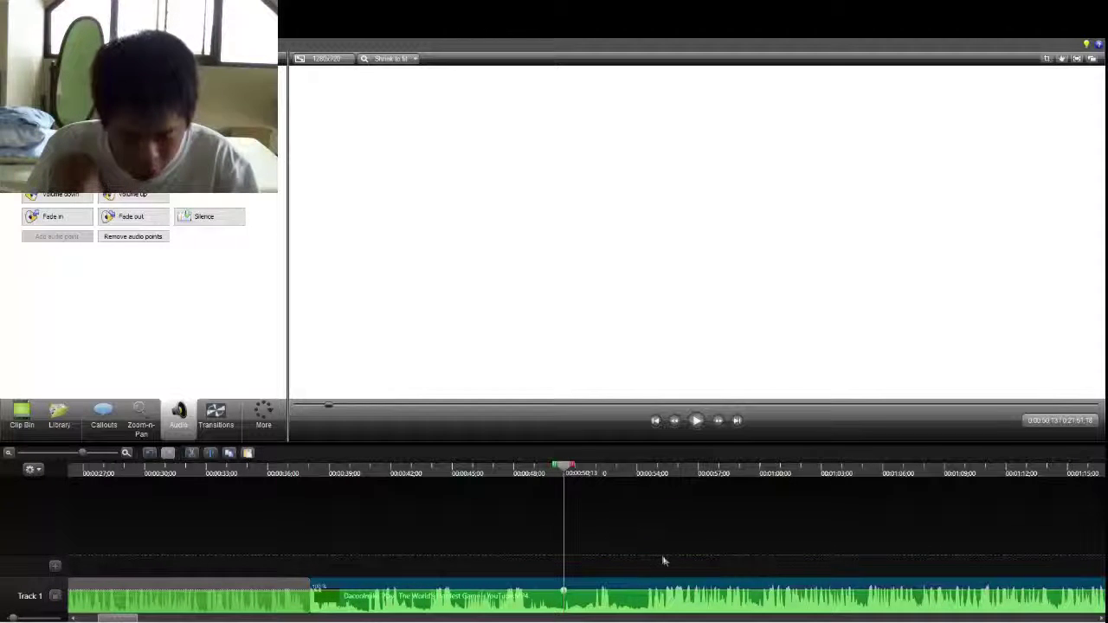
{"action": "left_click", "coordinate": [569, 474]}
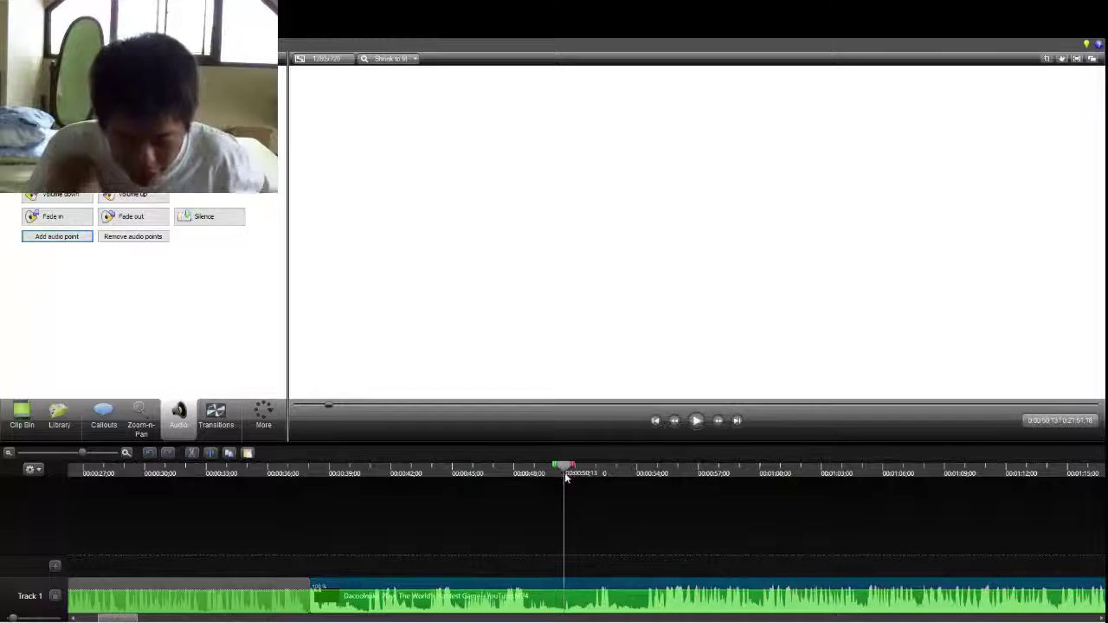
Step: Add audio points to the second recording piece at 0:00:51;22 and 0:00:53;11
{"action": "left_click", "coordinate": [594, 478]}
{"action": "left_click_drag", "start_coordinate": [594, 478], "coordinate": [592, 478]}
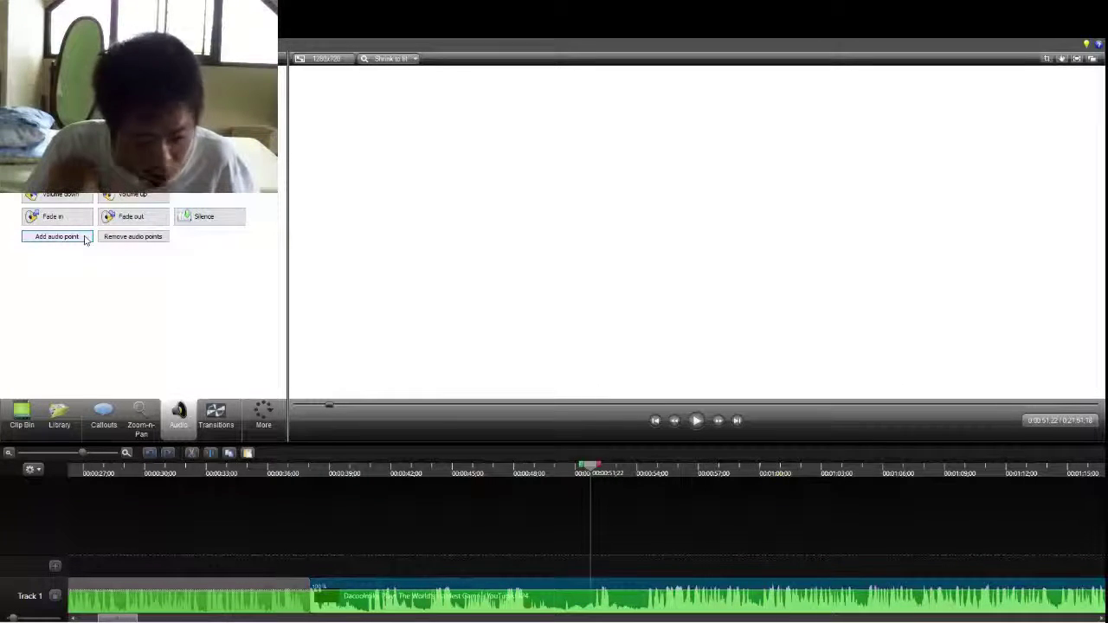
{"action": "left_click", "coordinate": [57, 236]}
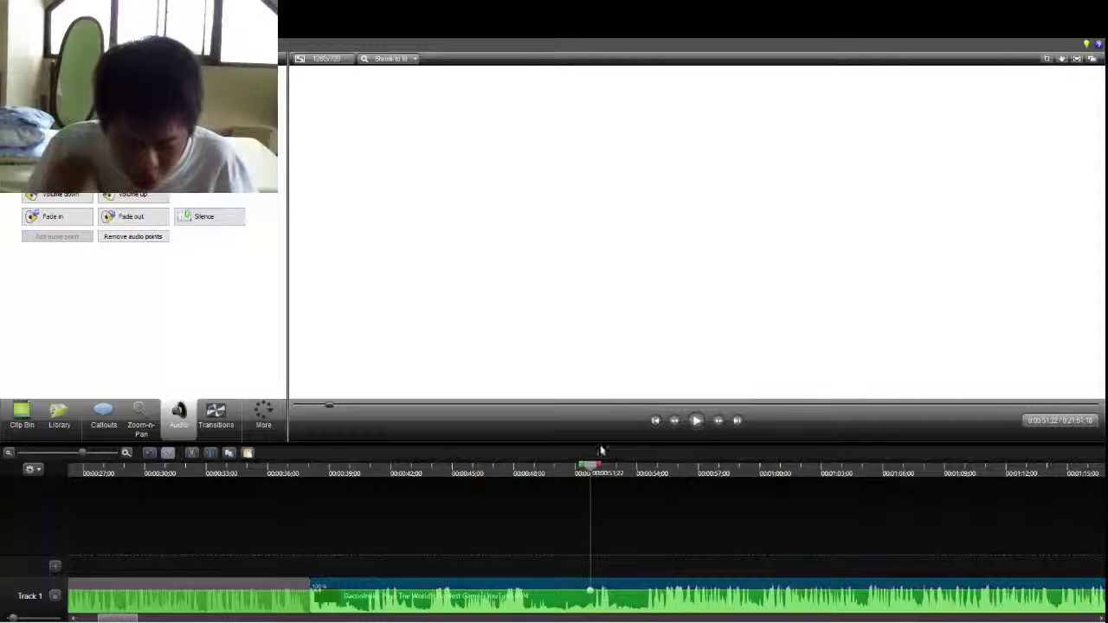
{"action": "left_click_drag", "start_coordinate": [594, 468], "coordinate": [609, 485]}
{"action": "left_click_drag", "start_coordinate": [615, 485], "coordinate": [625, 485]}
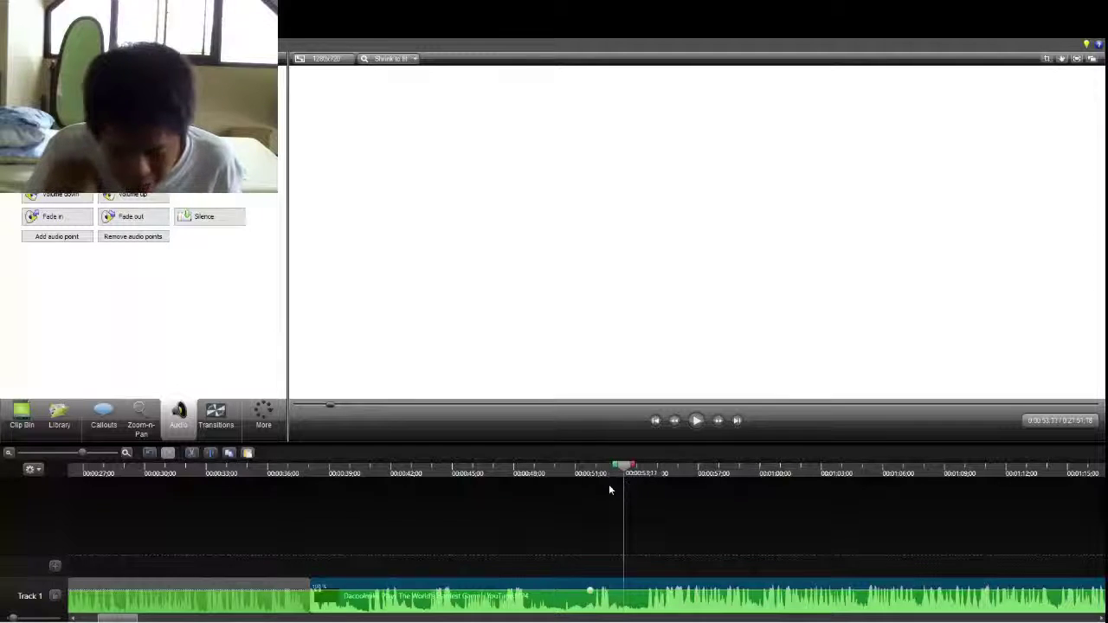
{"action": "left_click", "coordinate": [68, 245]}
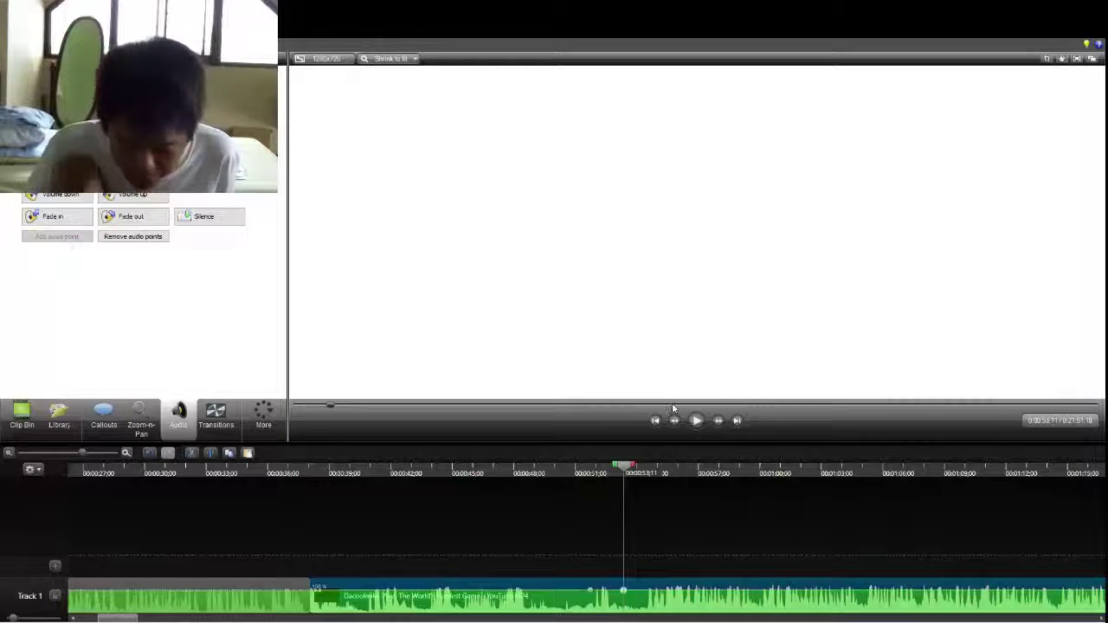
Step: Add outer audio points just outside the existing pair, at 0:00:51;11 and 0:00:53;19
{"action": "left_click_drag", "start_coordinate": [620, 469], "coordinate": [581, 477]}
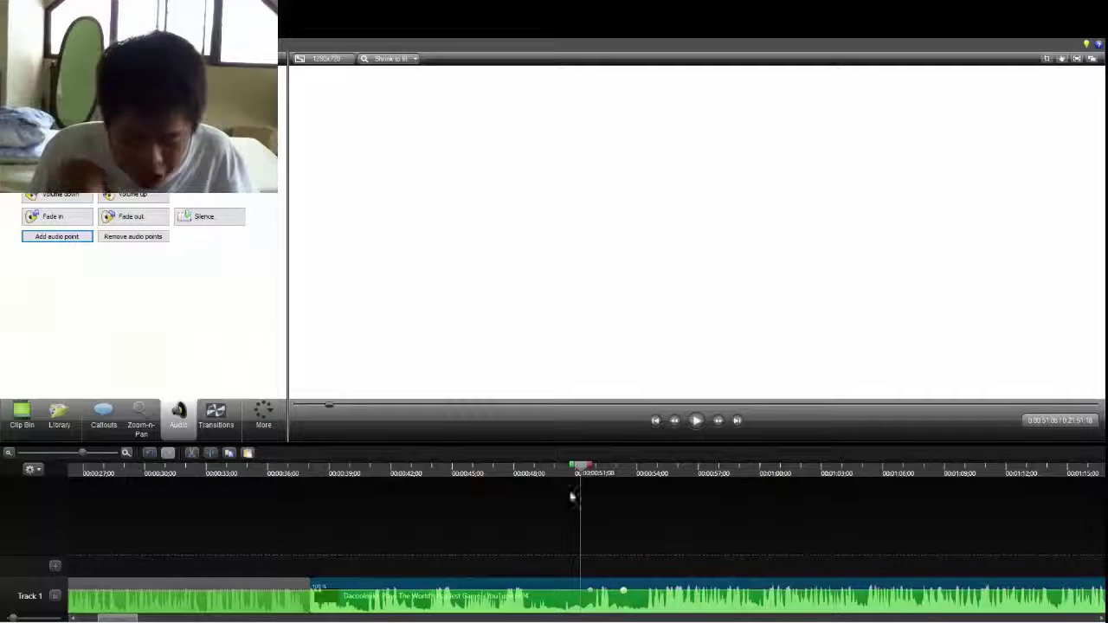
{"action": "left_click_drag", "start_coordinate": [577, 469], "coordinate": [580, 473]}
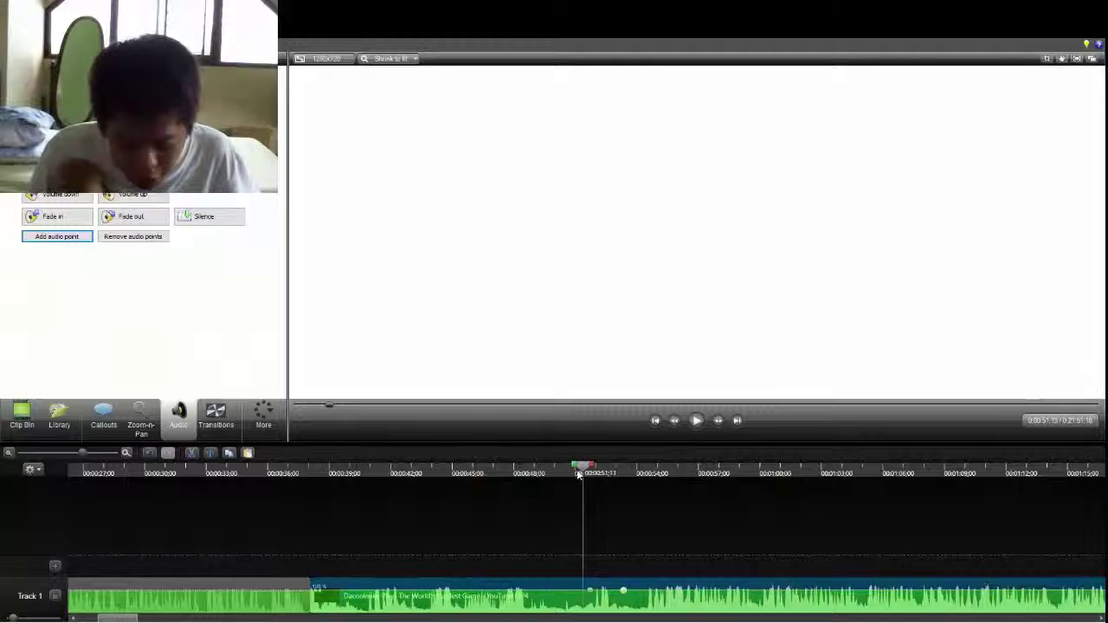
{"action": "left_click", "coordinate": [50, 239]}
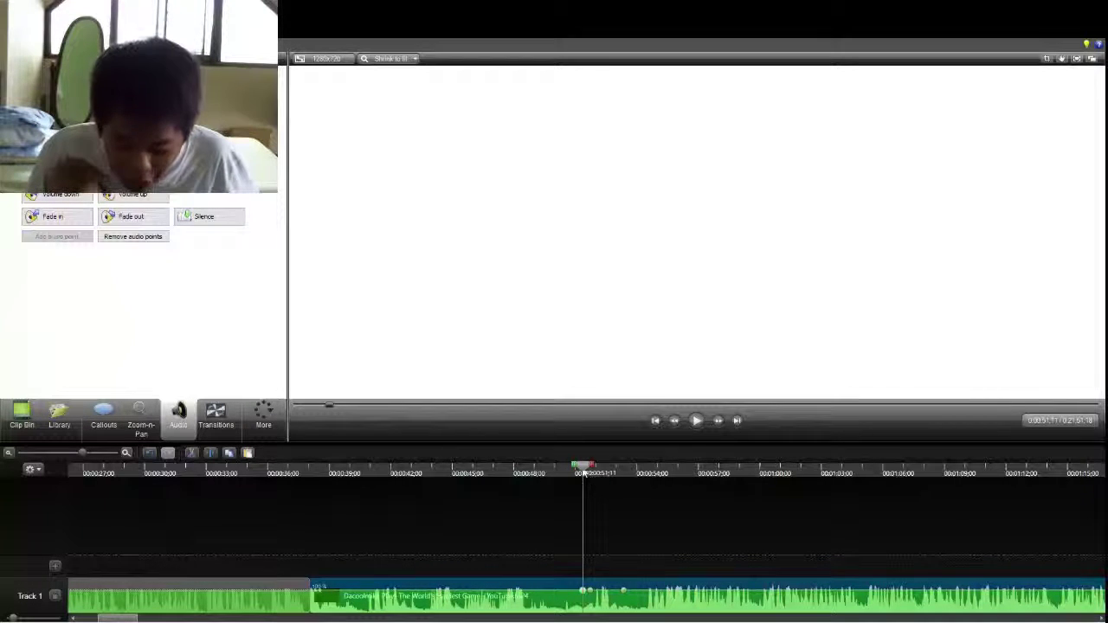
{"action": "left_click_drag", "start_coordinate": [583, 472], "coordinate": [629, 473]}
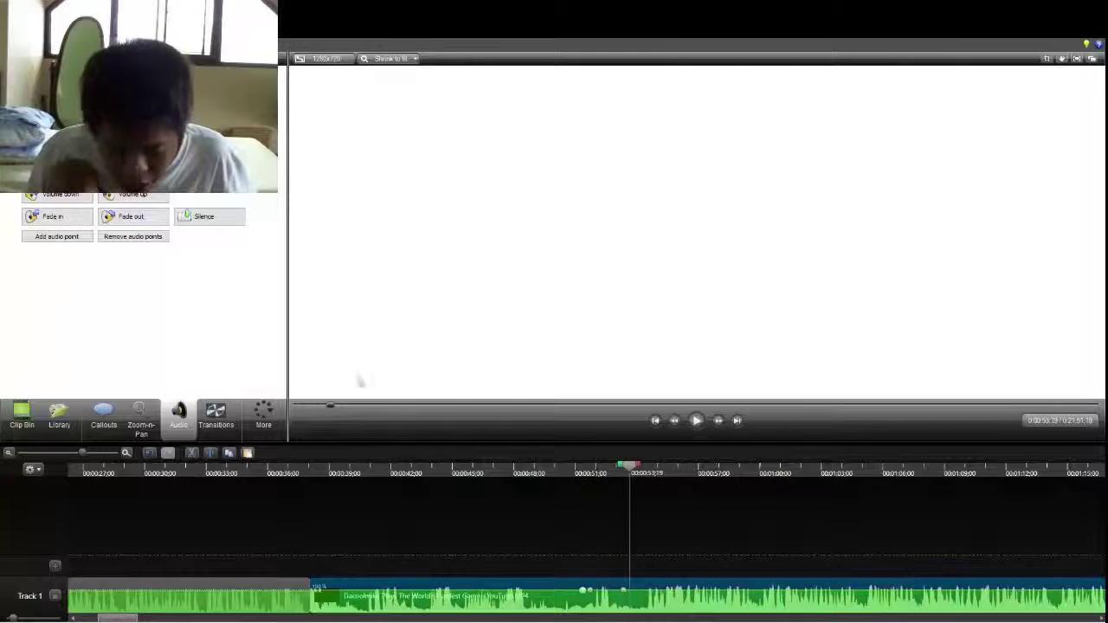
{"action": "left_click", "coordinate": [72, 242]}
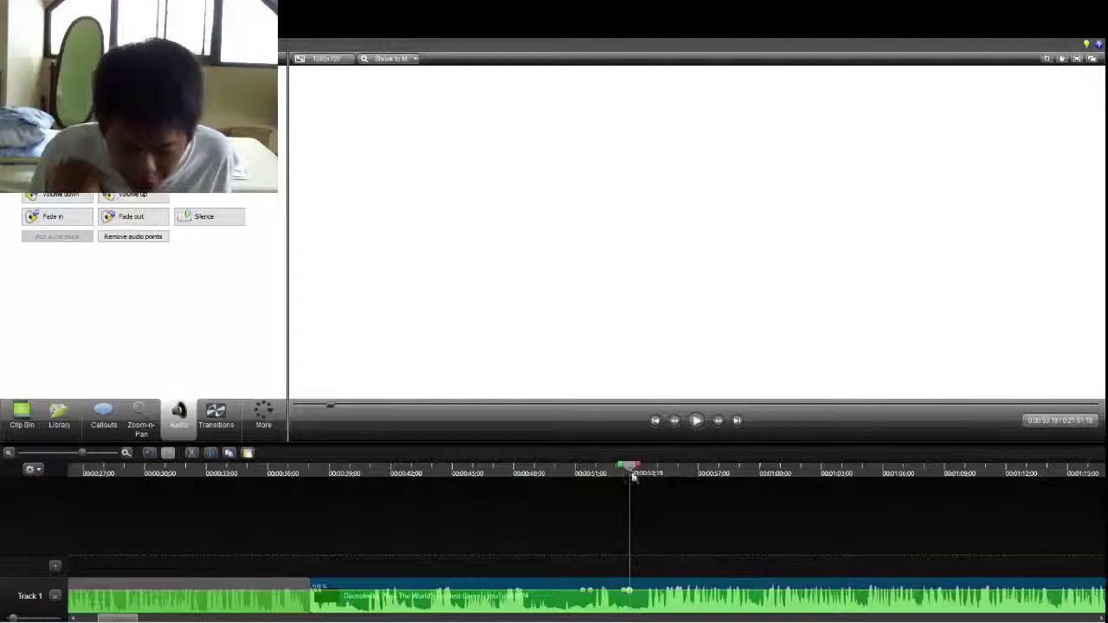
Step: Lower the audio between the two inner points to silence and play that stretch back from about 0:00:50
{"action": "left_click_drag", "start_coordinate": [632, 476], "coordinate": [656, 476]}
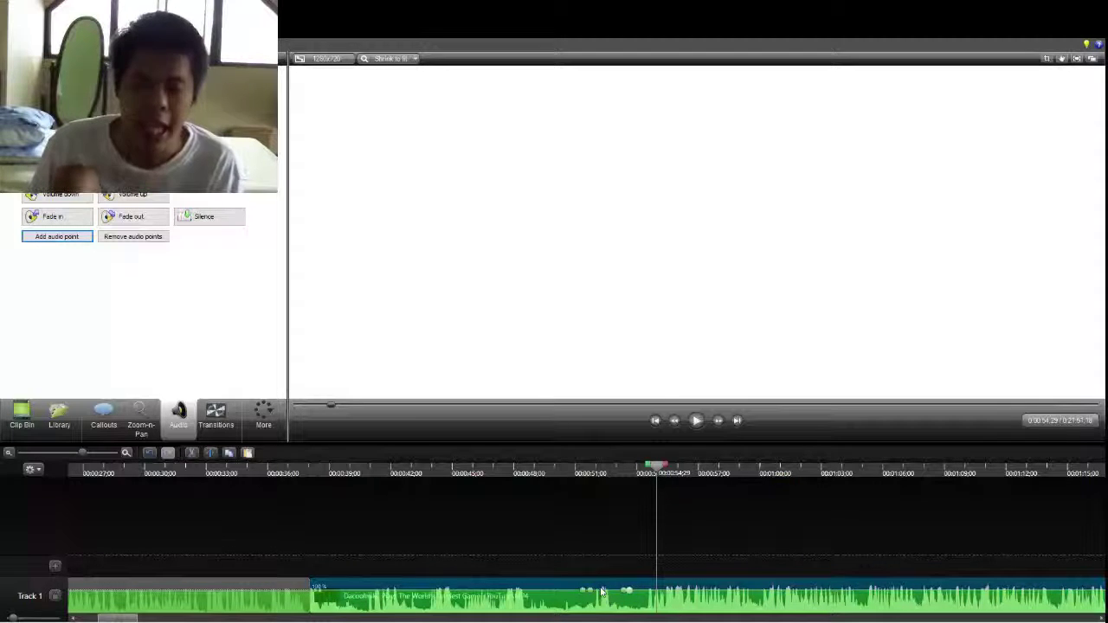
{"action": "left_click", "coordinate": [593, 468]}
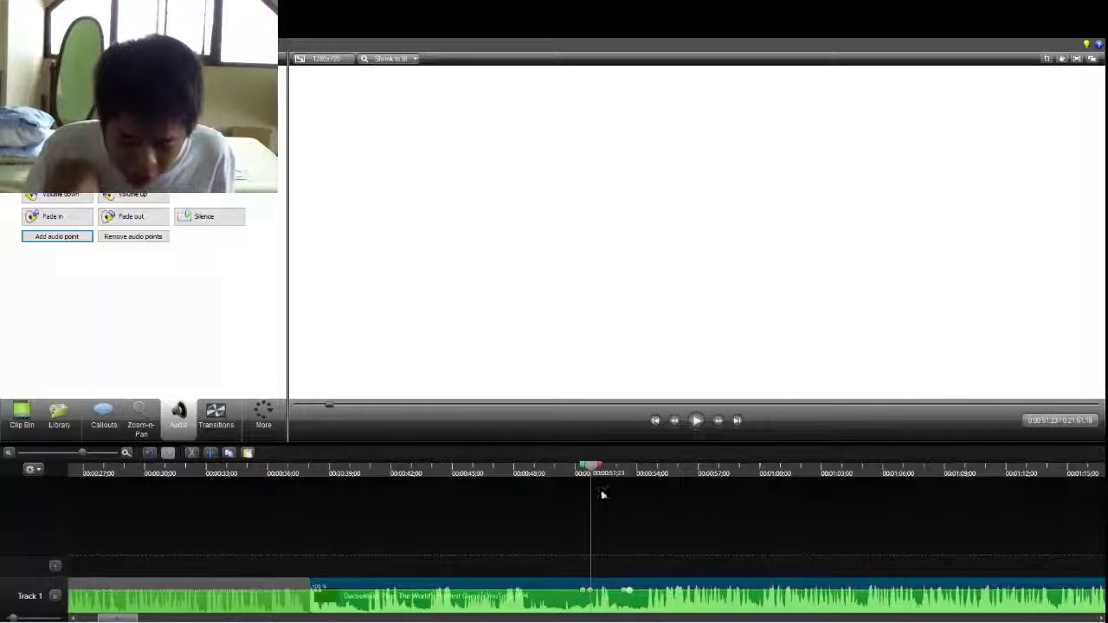
{"action": "left_click_drag", "start_coordinate": [594, 472], "coordinate": [676, 476]}
{"action": "left_click", "coordinate": [604, 589]}
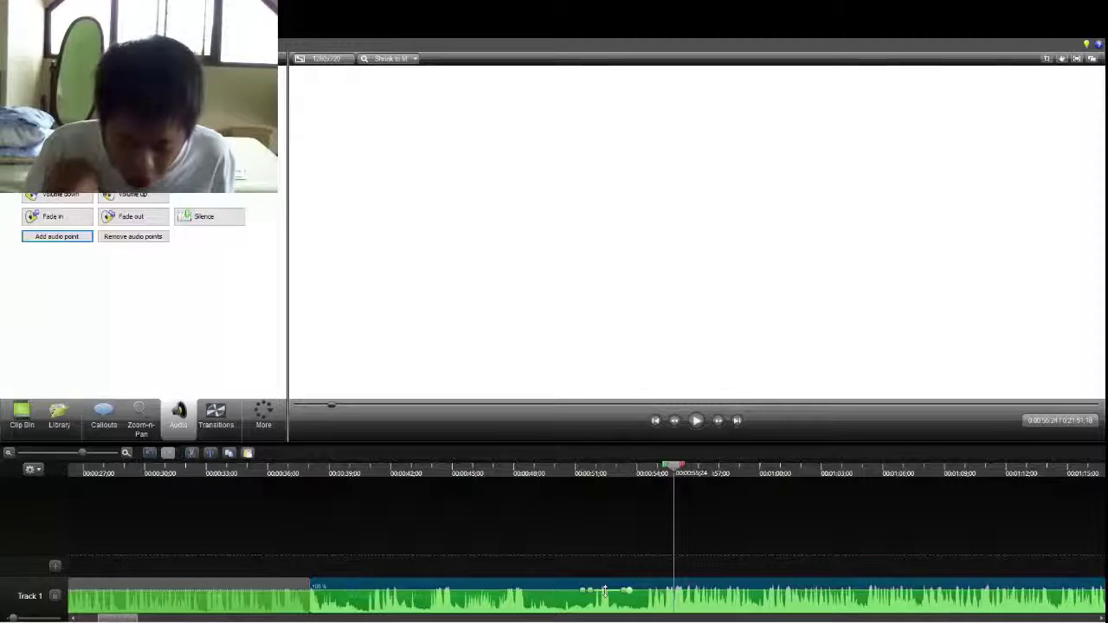
{"action": "left_click_drag", "start_coordinate": [604, 596], "coordinate": [606, 612]}
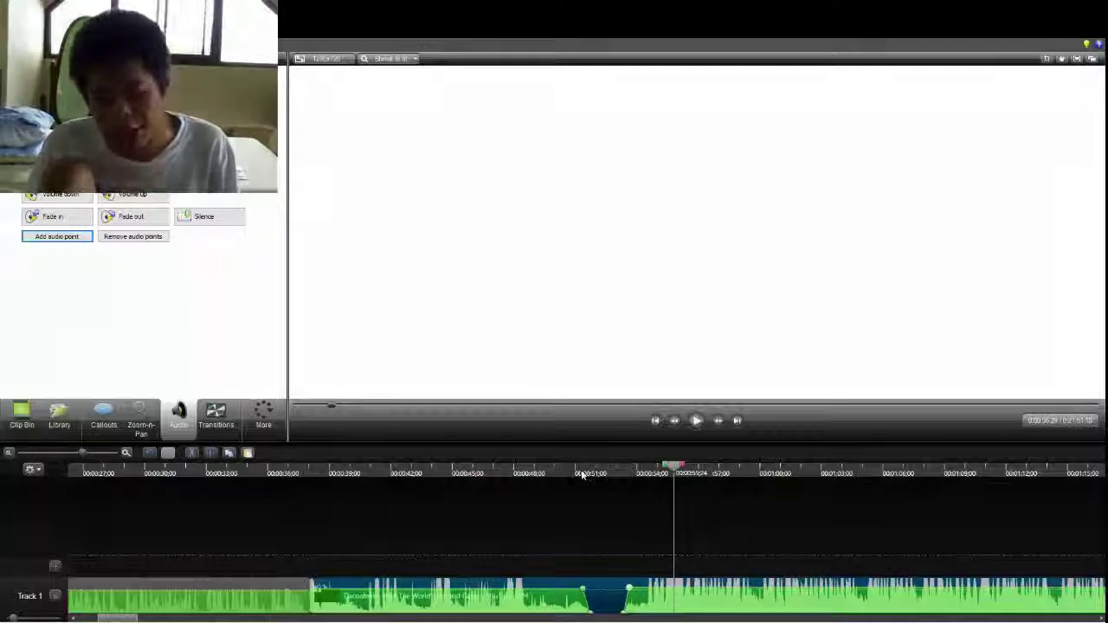
{"action": "left_click_drag", "start_coordinate": [674, 468], "coordinate": [560, 469]}
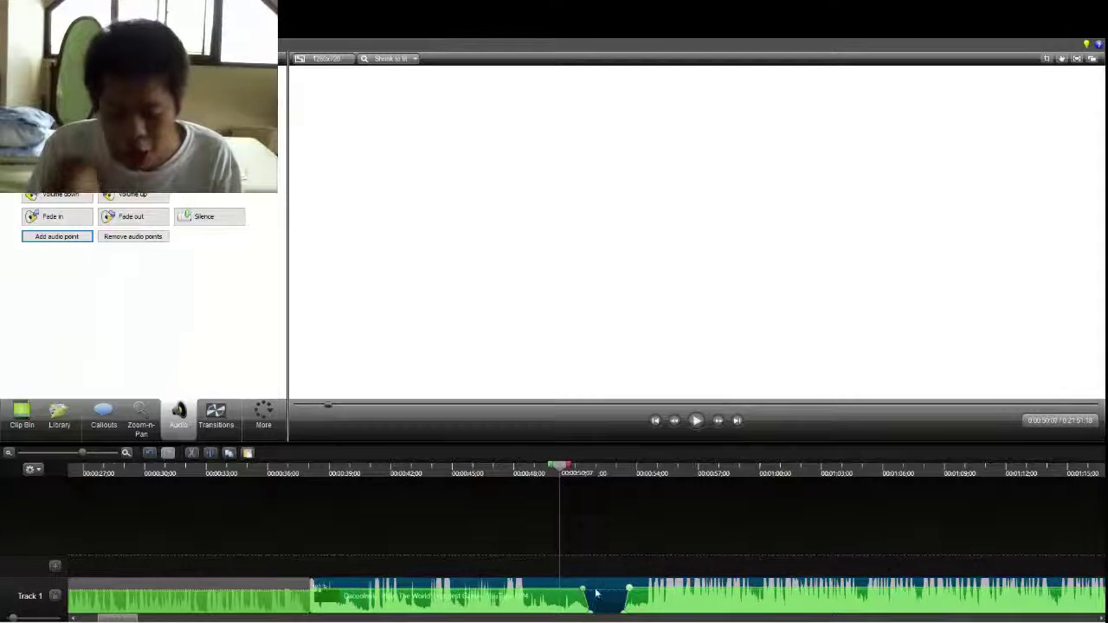
{"action": "key", "text": "space"}
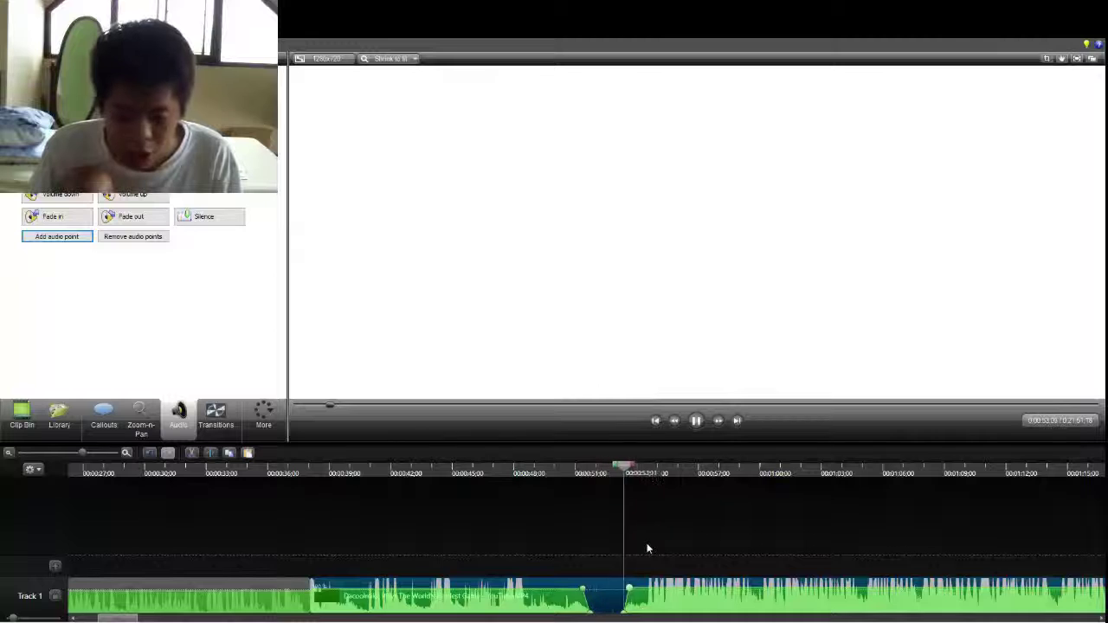
{"action": "key", "text": "space"}
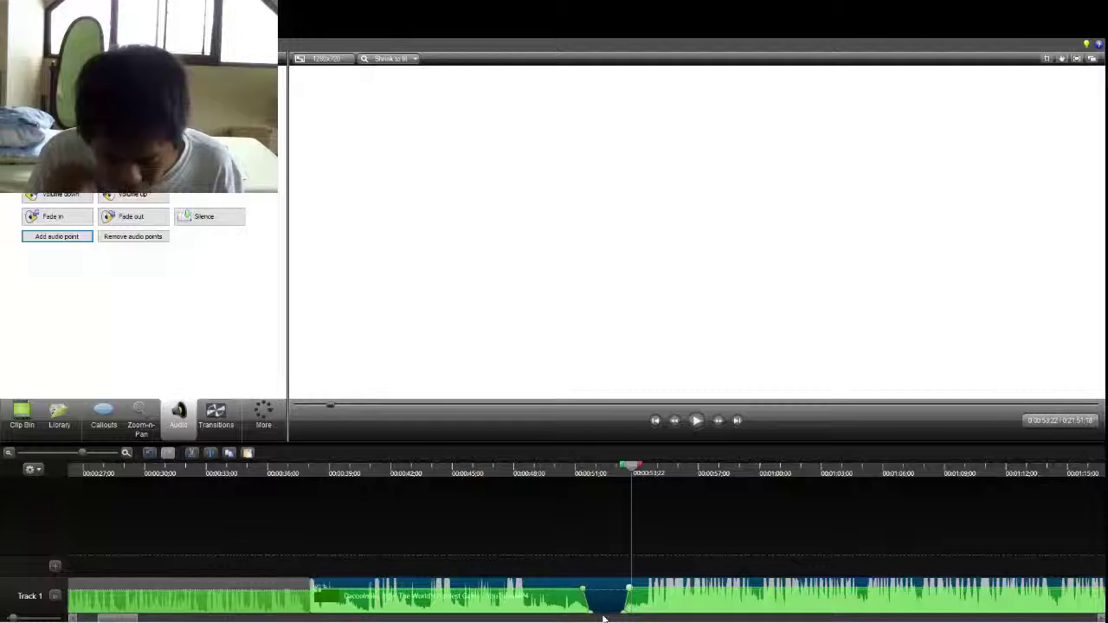
Step: Raise the silenced stretch back to about its original level, play it for comparison, and lower it to silence again
{"action": "left_click_drag", "start_coordinate": [601, 613], "coordinate": [601, 590]}
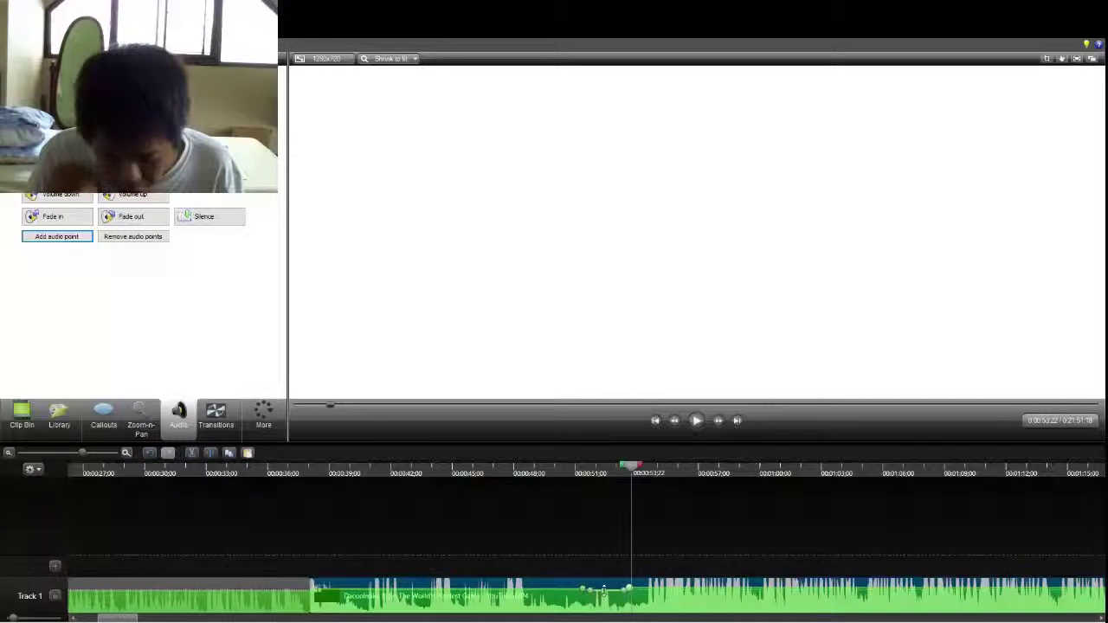
{"action": "left_click", "coordinate": [575, 474]}
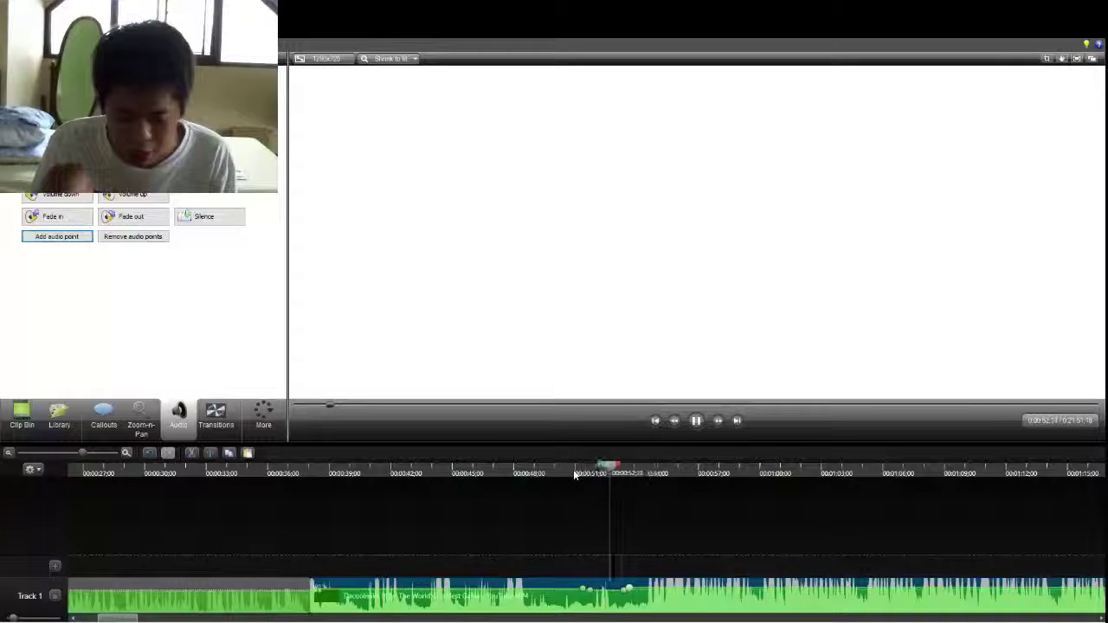
{"action": "key", "text": "space"}
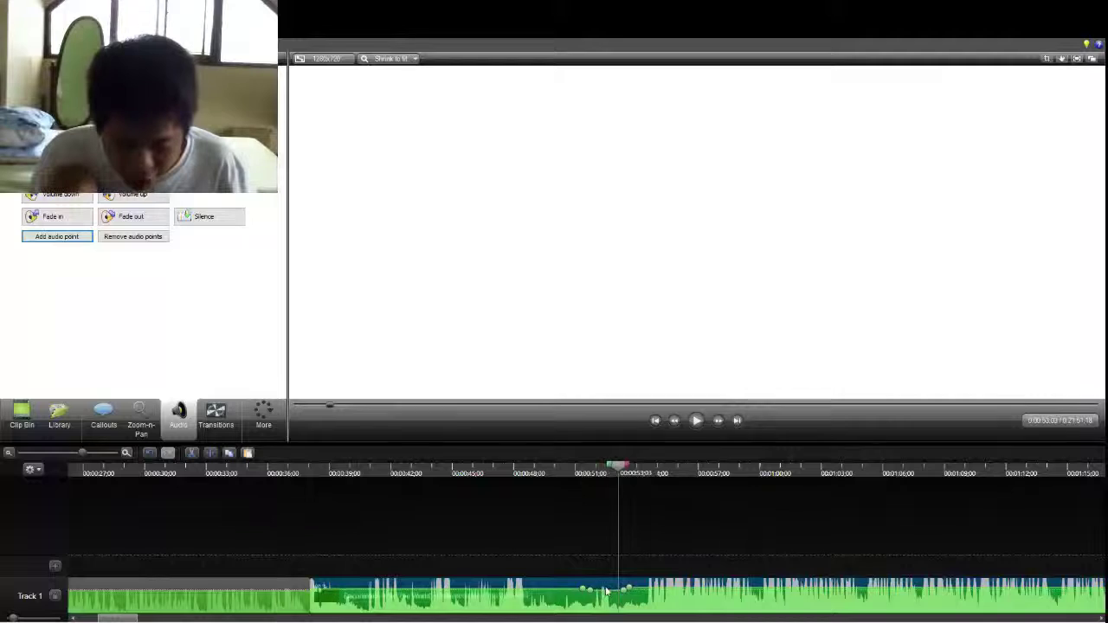
{"action": "left_click_drag", "start_coordinate": [602, 591], "coordinate": [602, 611]}
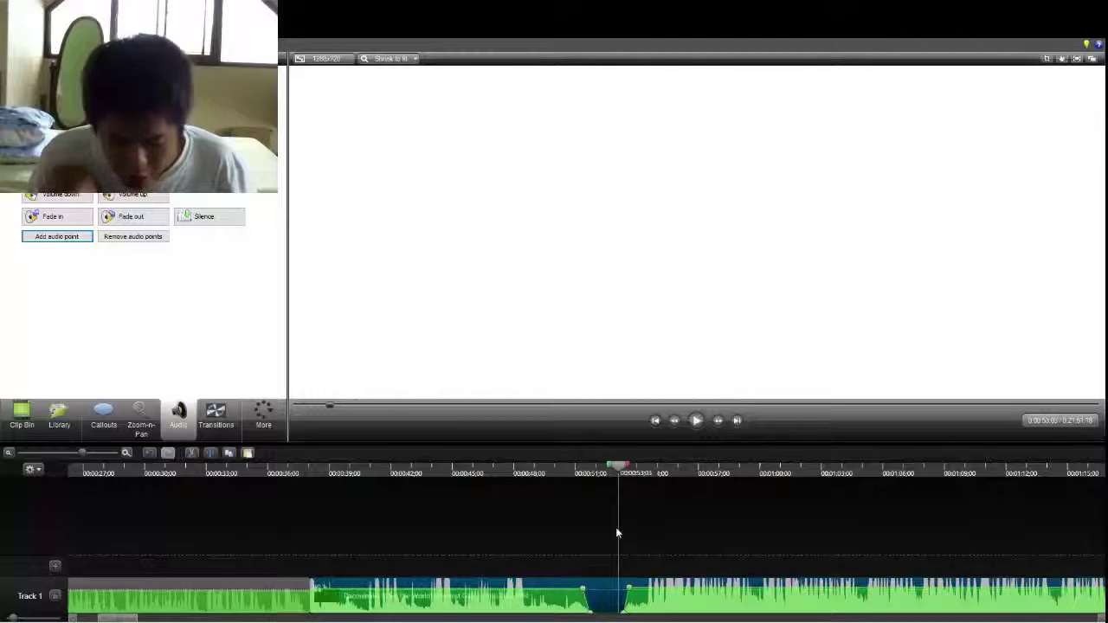
Step: Add four audio points to the second recording piece at 0:00:59;10, 0:00:59;22, 0:01:01;03 and 0:01:01;08
{"action": "left_click_drag", "start_coordinate": [621, 473], "coordinate": [734, 494]}
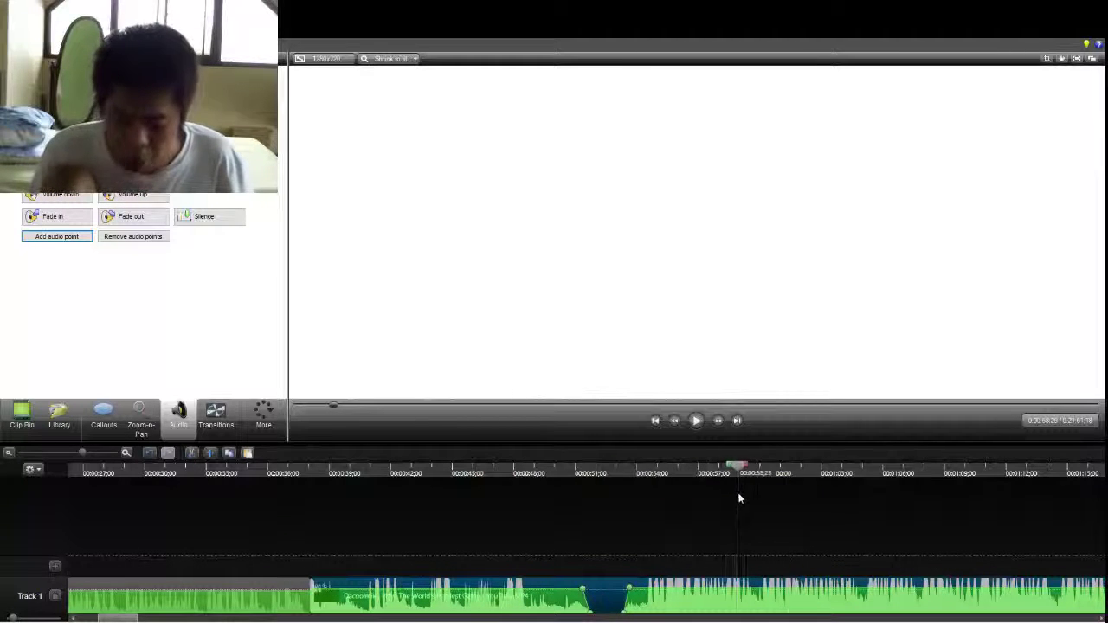
{"action": "left_click", "coordinate": [755, 476]}
{"action": "left_click", "coordinate": [59, 239]}
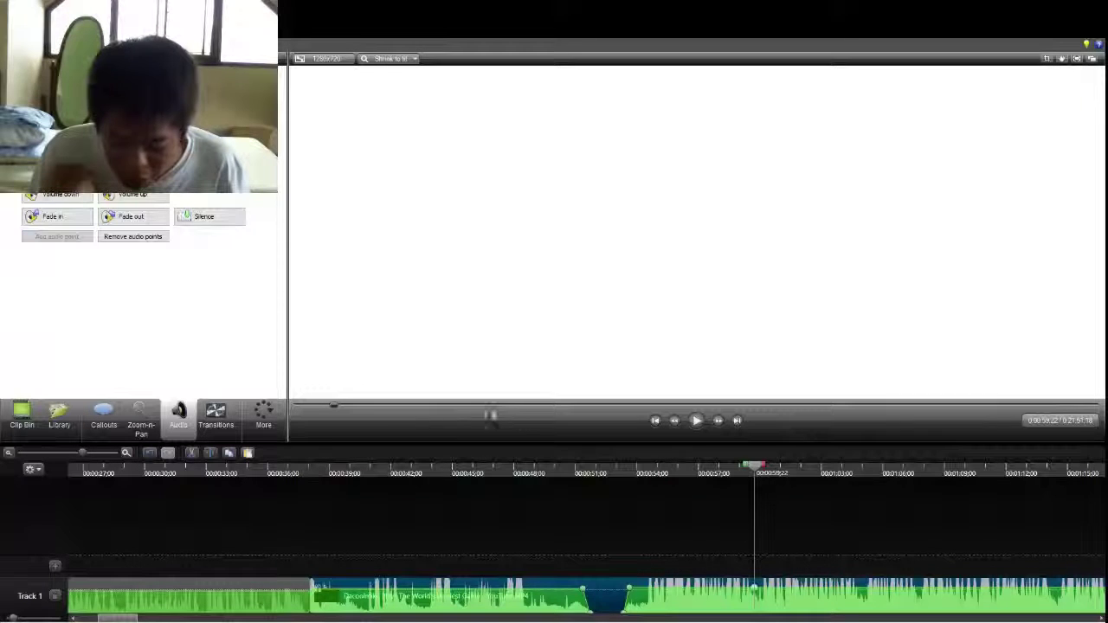
{"action": "left_click", "coordinate": [746, 472]}
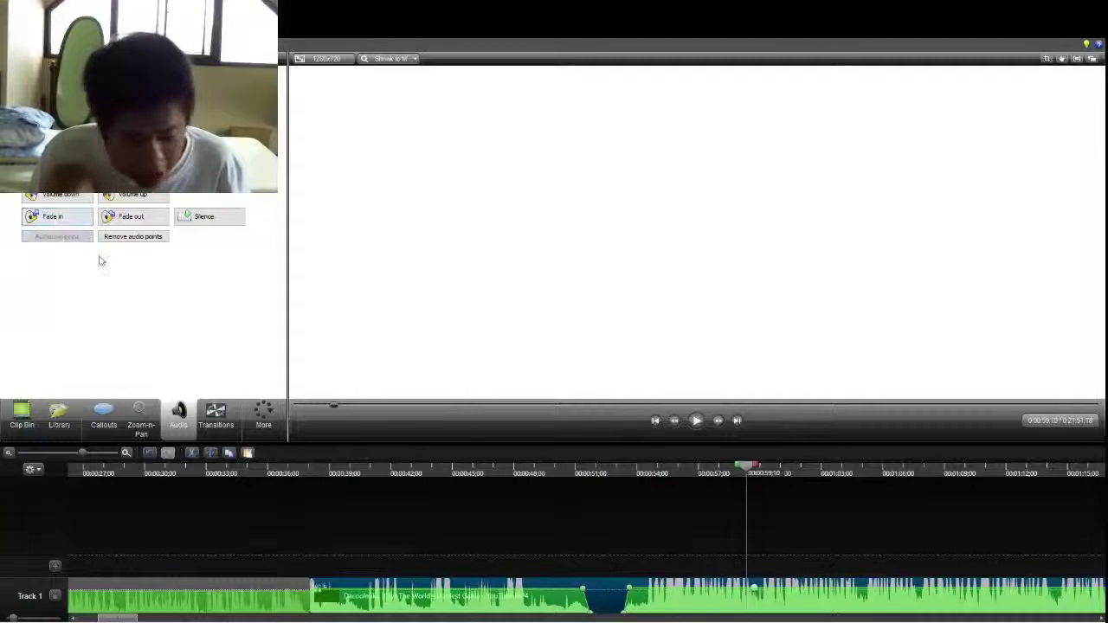
{"action": "left_click", "coordinate": [783, 475]}
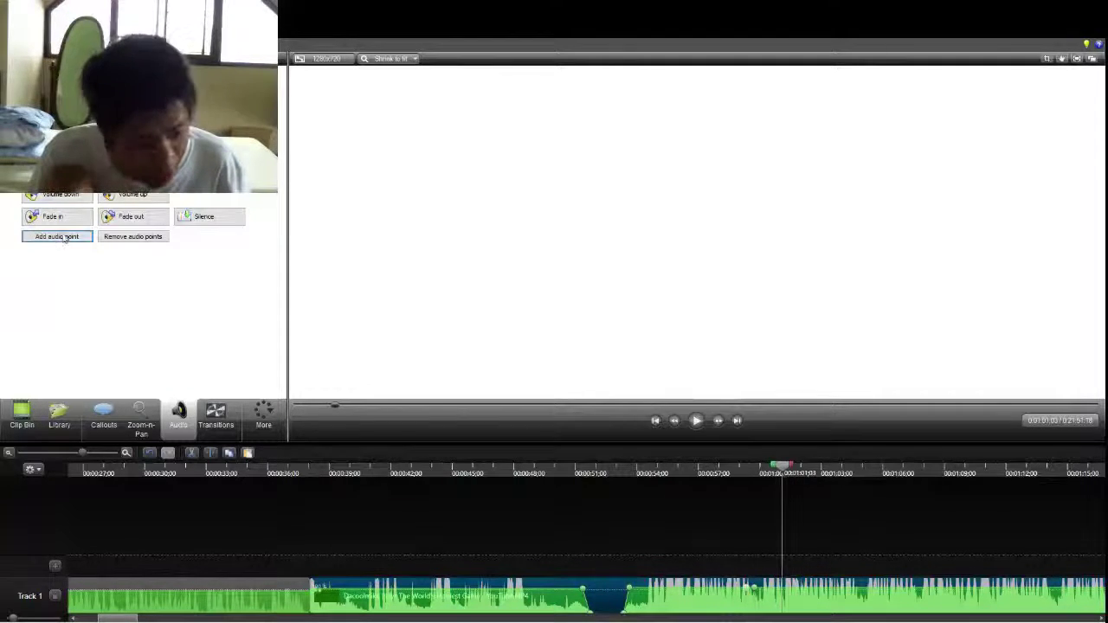
{"action": "left_click", "coordinate": [787, 475]}
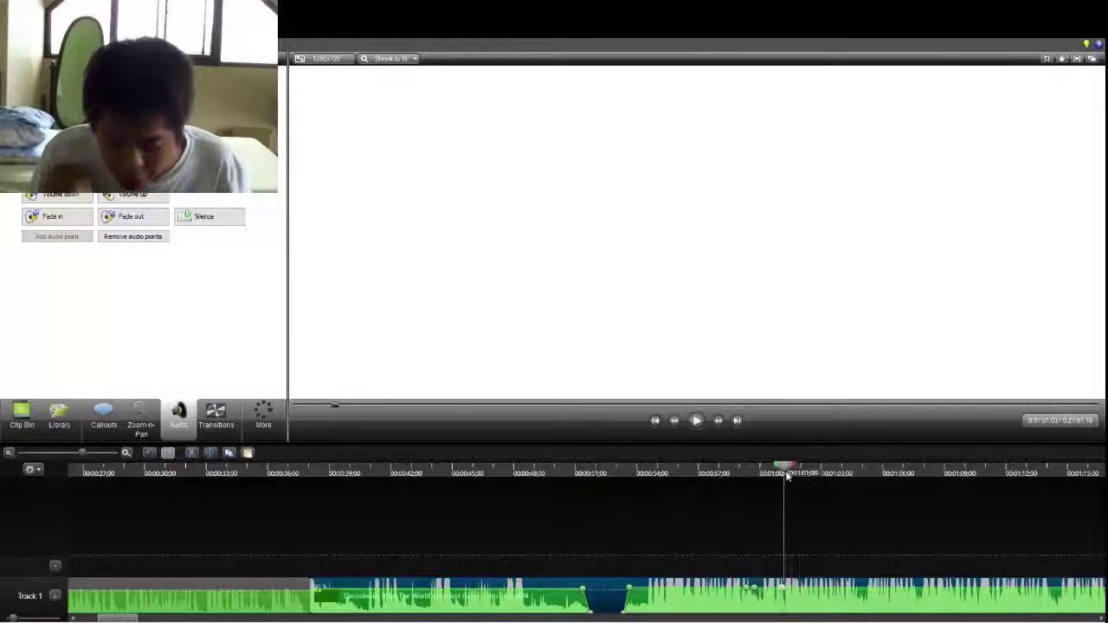
{"action": "left_click", "coordinate": [59, 237]}
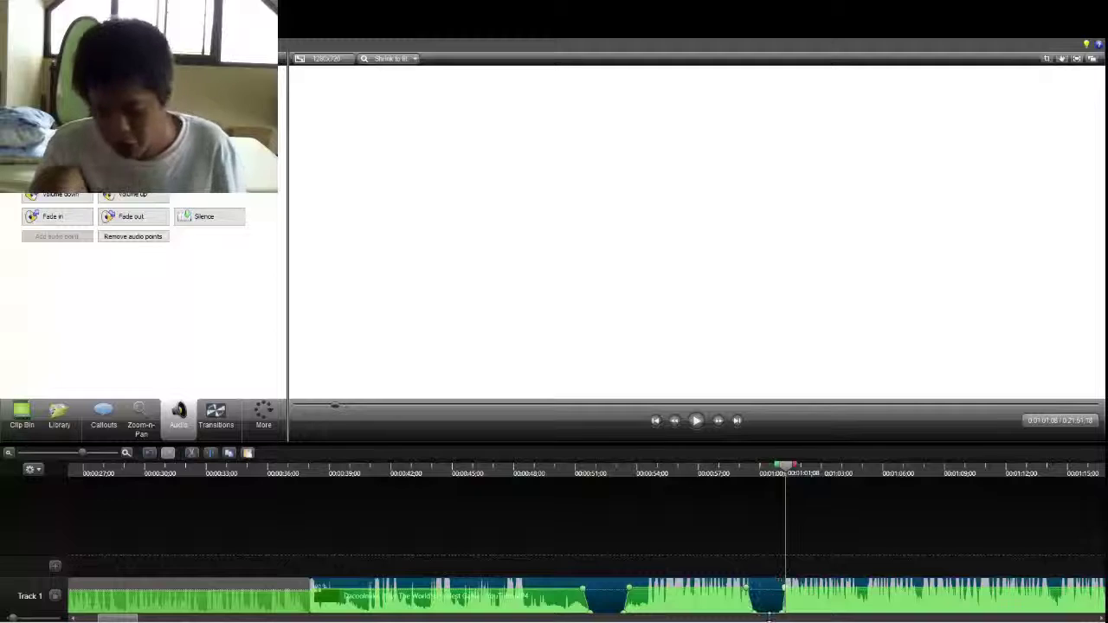
Step: Lower the audio between the inner points at 0:00:59;22 and 0:01:01;03 to silence and play that stretch back
{"action": "left_click_drag", "start_coordinate": [767, 591], "coordinate": [767, 611]}
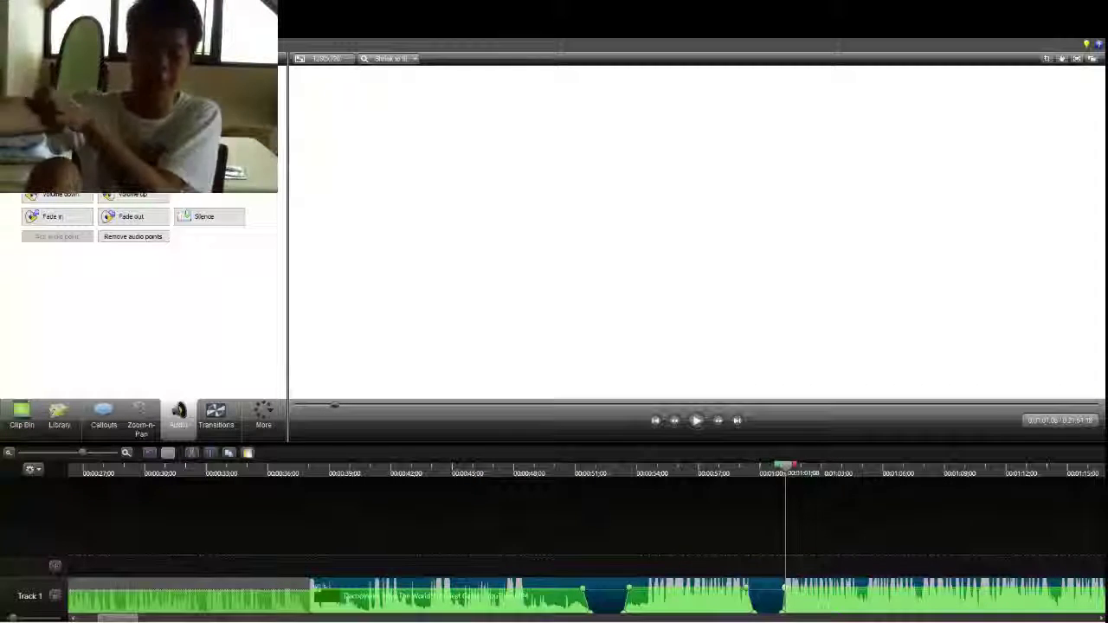
{"action": "left_click_drag", "start_coordinate": [787, 468], "coordinate": [721, 484]}
{"action": "key", "text": "space"}
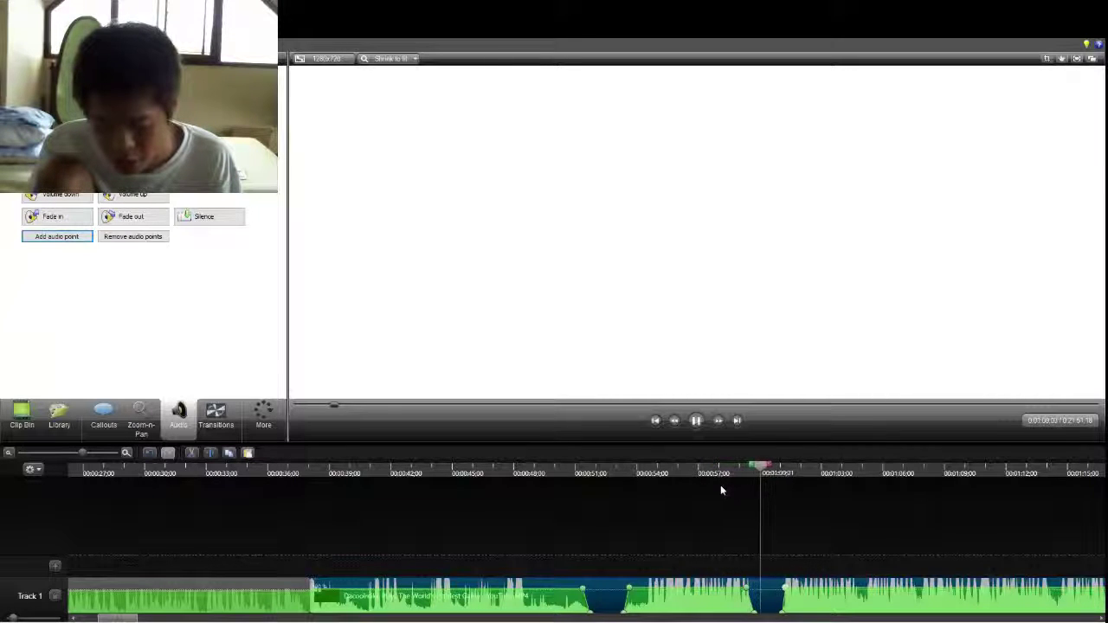
{"action": "key", "text": "space"}
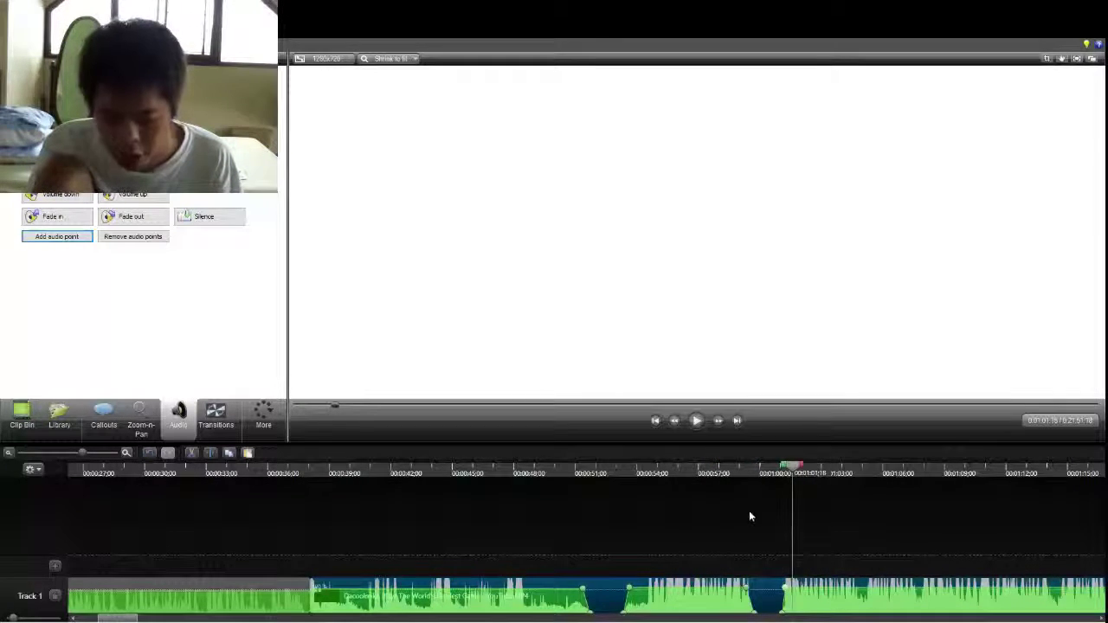
{"action": "left_click_drag", "start_coordinate": [753, 475], "coordinate": [753, 503]}
{"action": "key", "text": "space"}
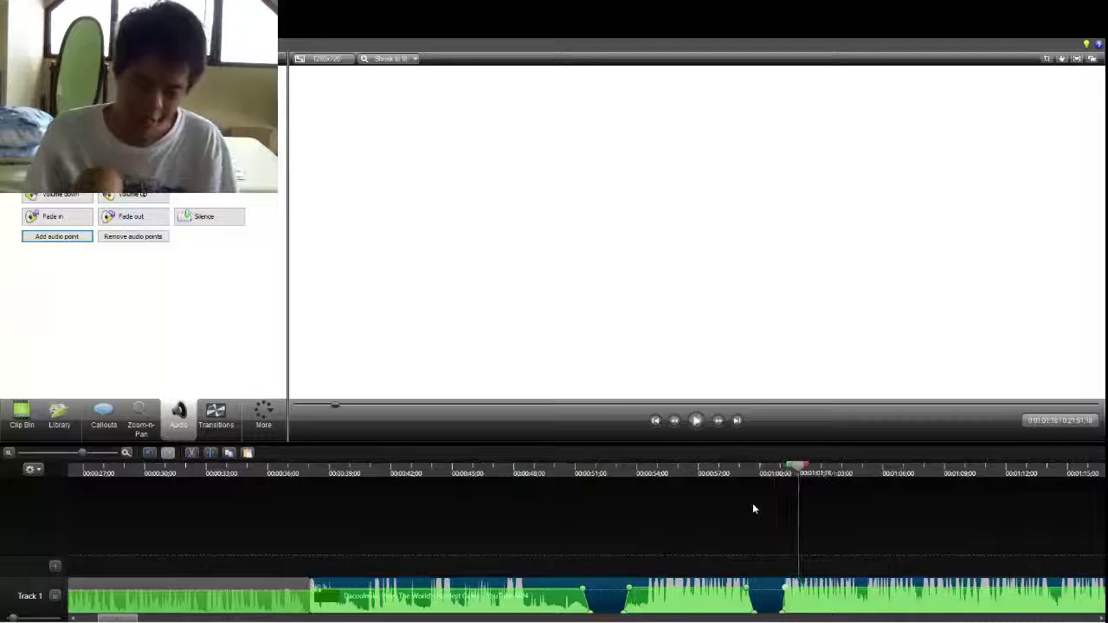
{"action": "key", "text": "space"}
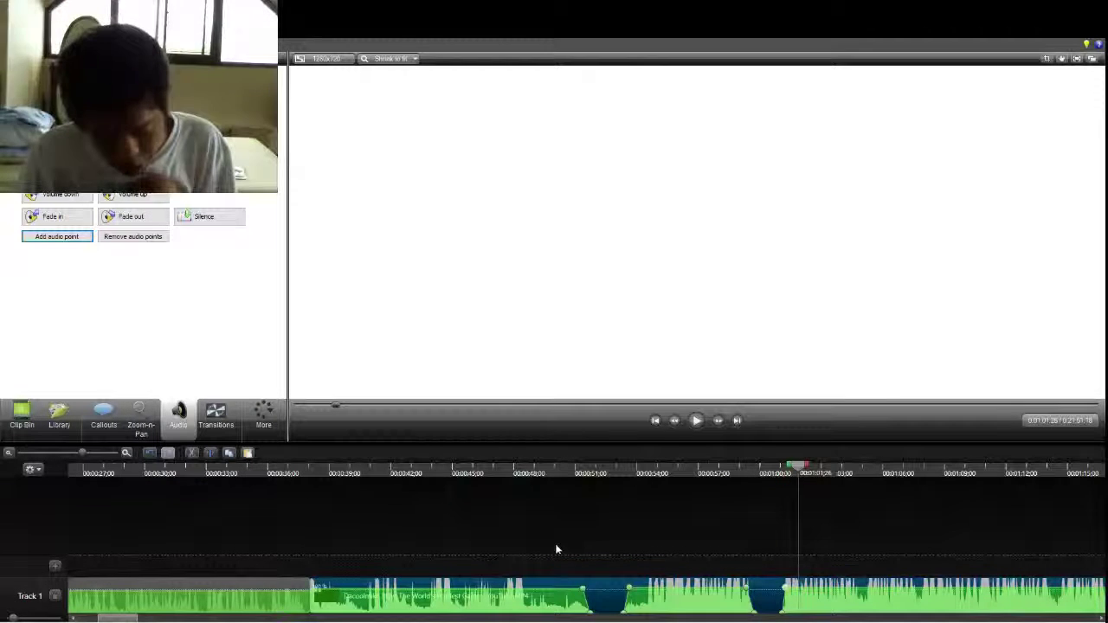
Step: Undo all the silencing and audio points on the second recording piece
{"action": "key", "text": "ctrl+z"}
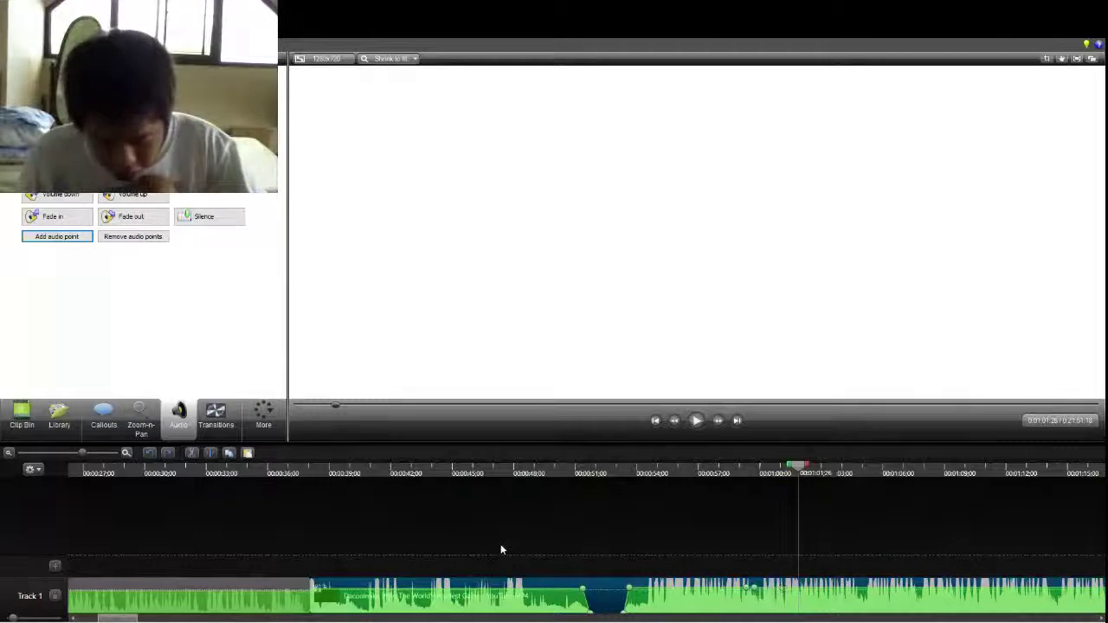
{"action": "key", "text": "ctrl+z"}
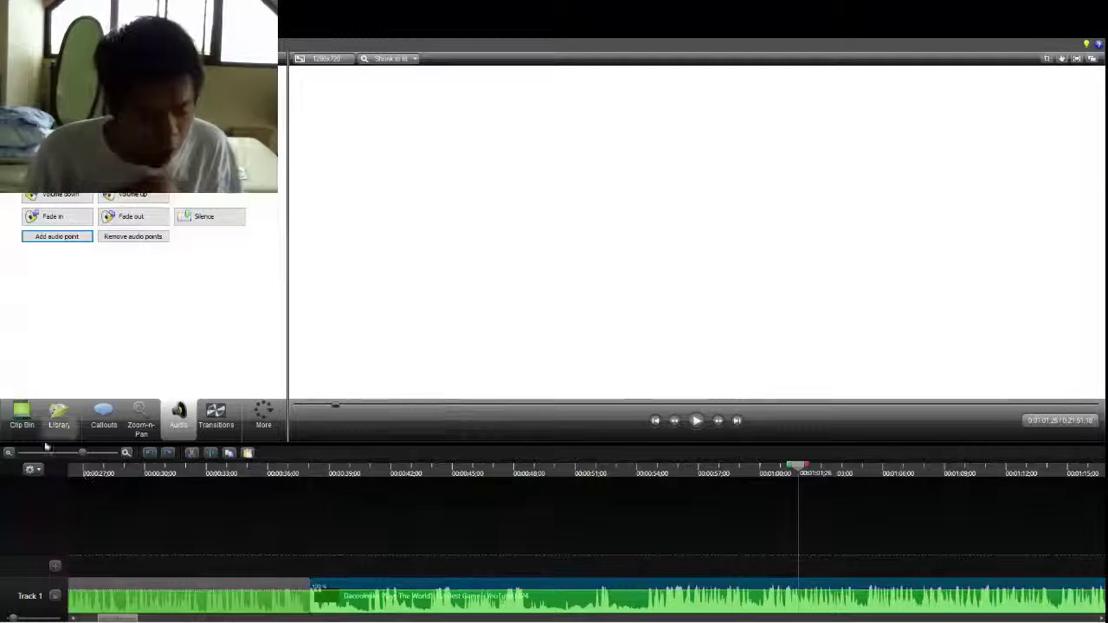
Step: Show the project's media clips and shift the second World's Hardest Game recording piece from Track 1 up to Track 2
{"action": "left_click", "coordinate": [22, 414]}
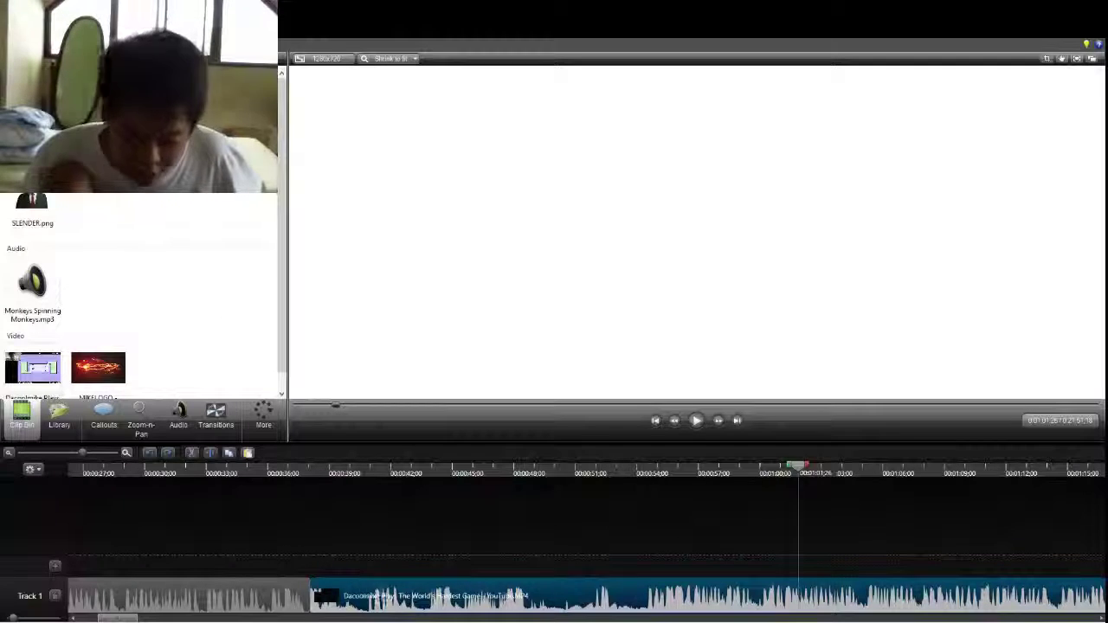
{"action": "left_click_drag", "start_coordinate": [328, 591], "coordinate": [329, 561]}
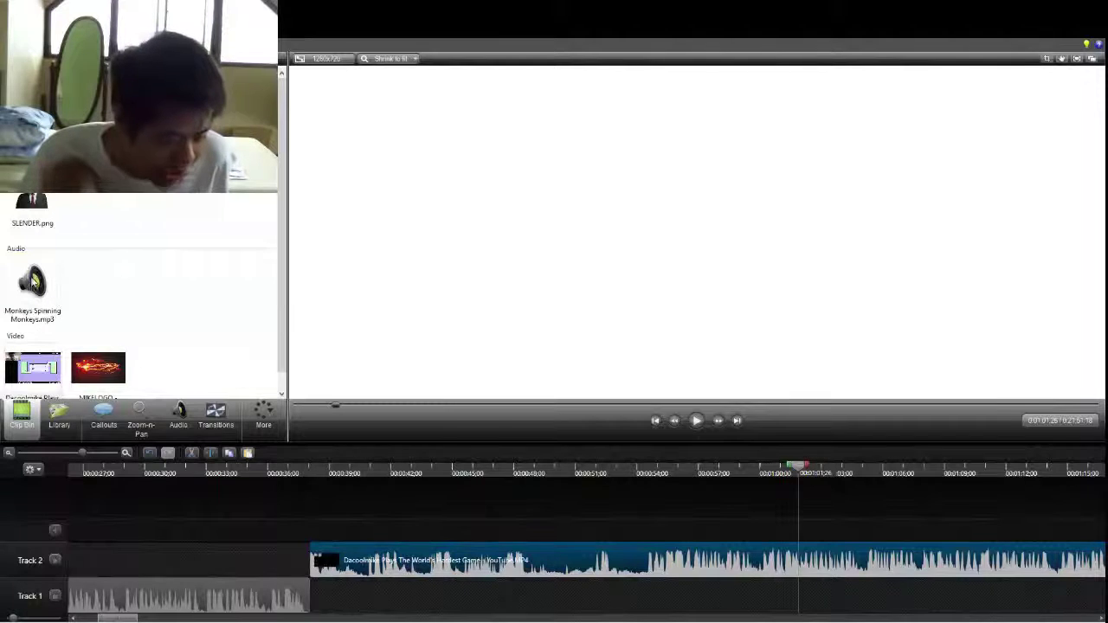
{"action": "left_click_drag", "start_coordinate": [34, 284], "coordinate": [59, 291]}
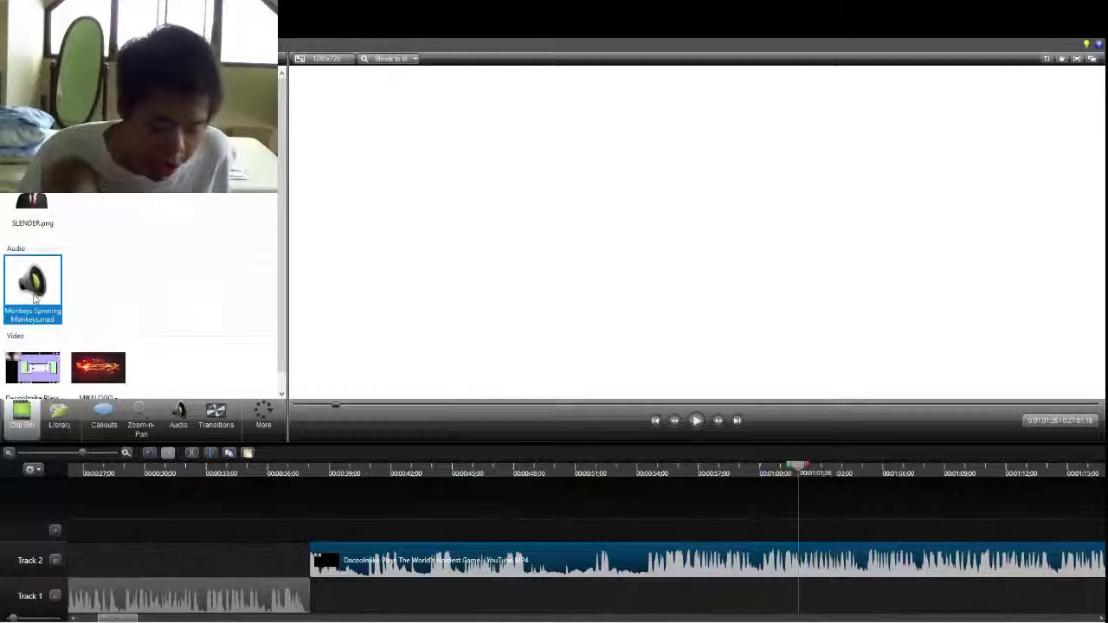
{"action": "left_click_drag", "start_coordinate": [325, 560], "coordinate": [329, 595]}
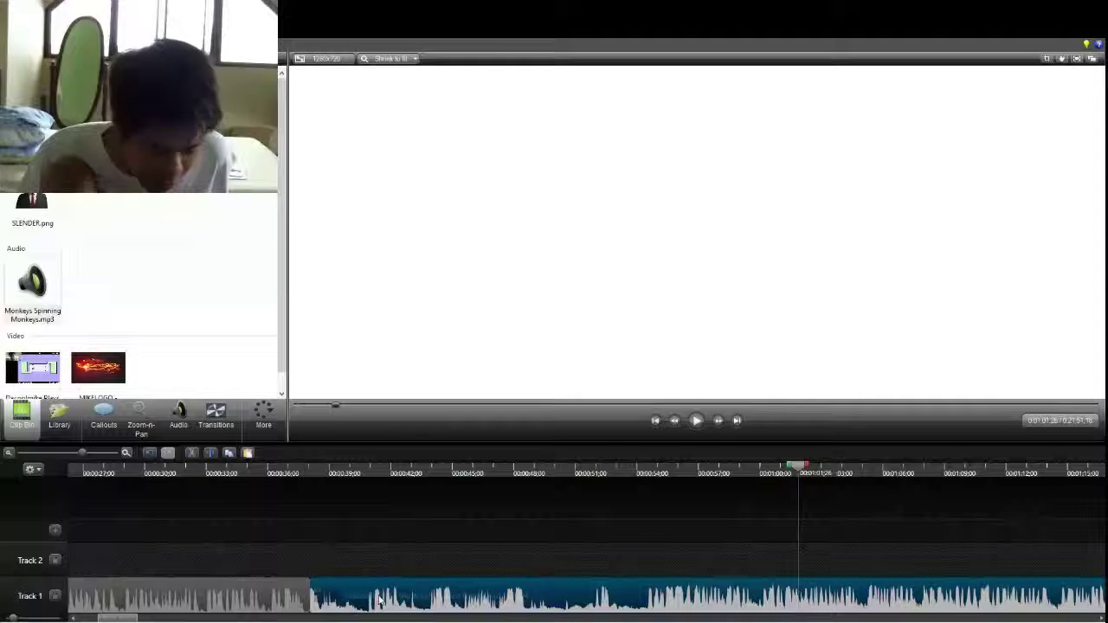
{"action": "left_click_drag", "start_coordinate": [381, 599], "coordinate": [377, 571]}
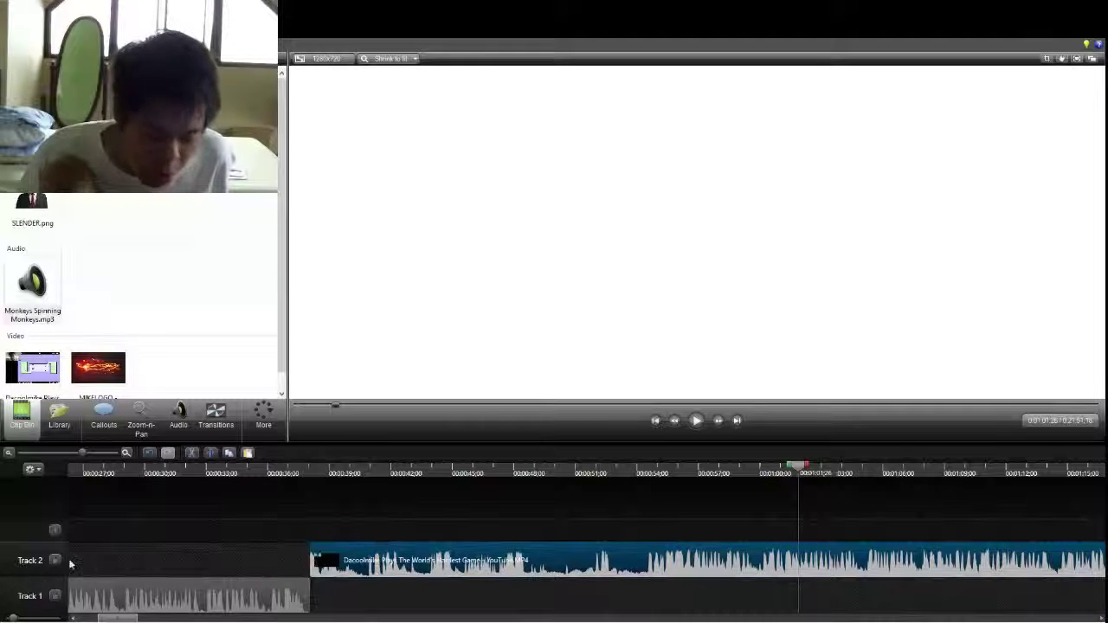
Step: Move the second recording piece up to a new Track 3 and back down to Track 2
{"action": "left_click", "coordinate": [157, 620]}
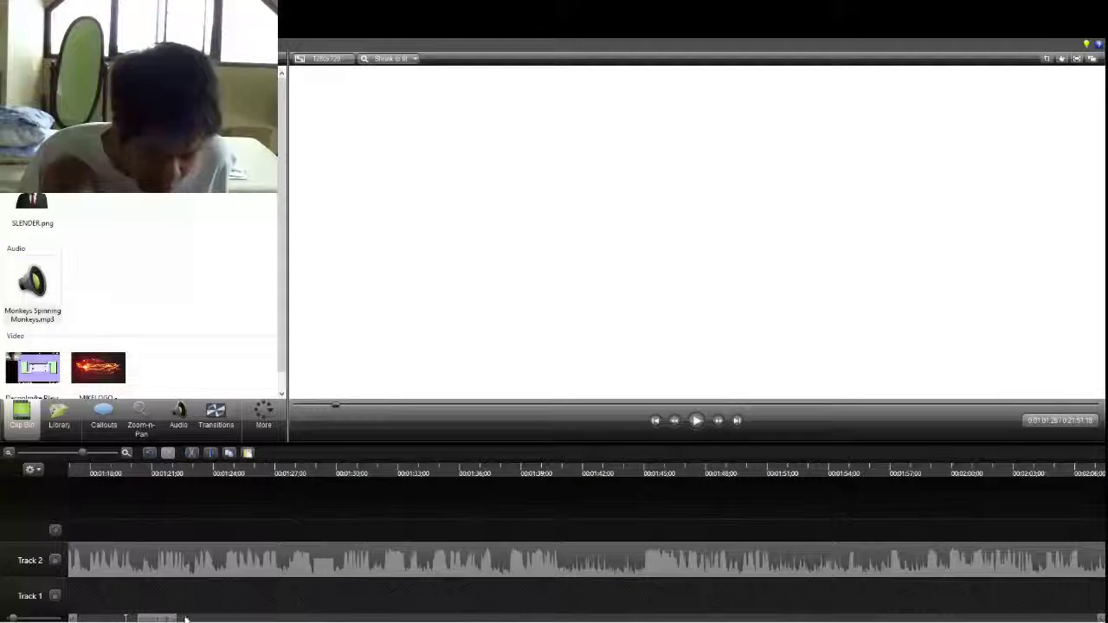
{"action": "left_click_drag", "start_coordinate": [185, 618], "coordinate": [141, 619]}
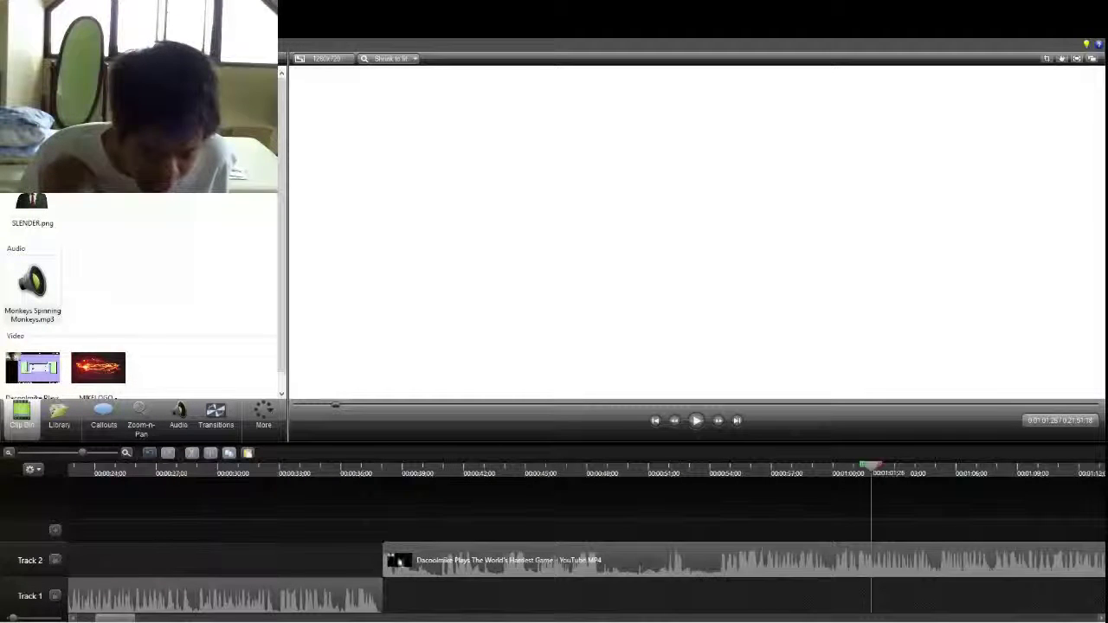
{"action": "left_click", "coordinate": [405, 565]}
{"action": "left_click_drag", "start_coordinate": [407, 557], "coordinate": [409, 537]}
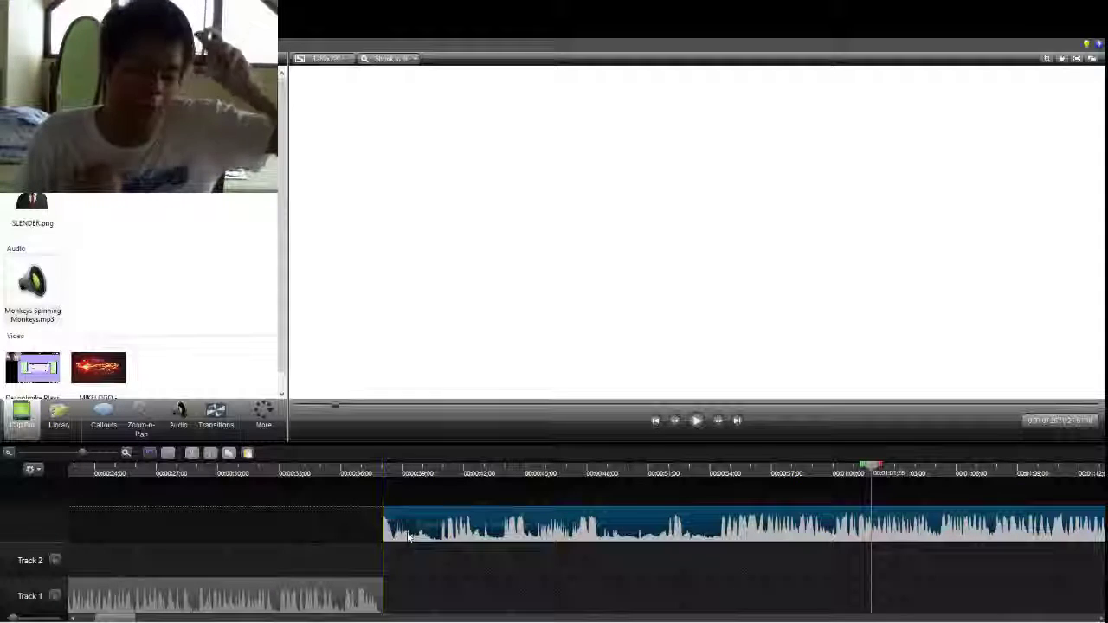
{"action": "left_click", "coordinate": [130, 565]}
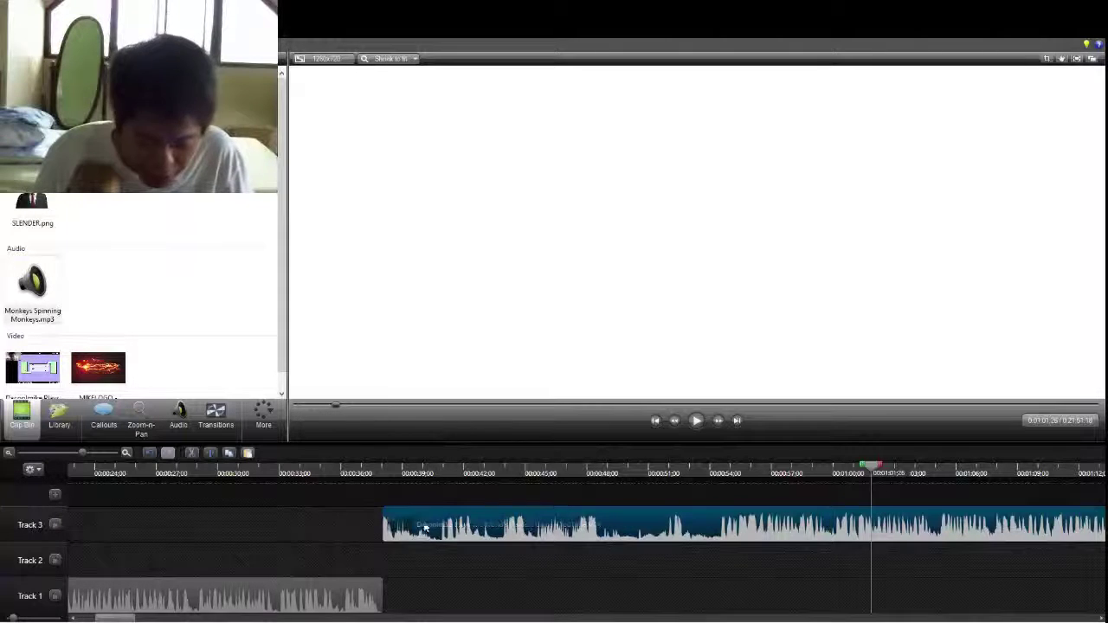
{"action": "left_click_drag", "start_coordinate": [422, 521], "coordinate": [422, 559]}
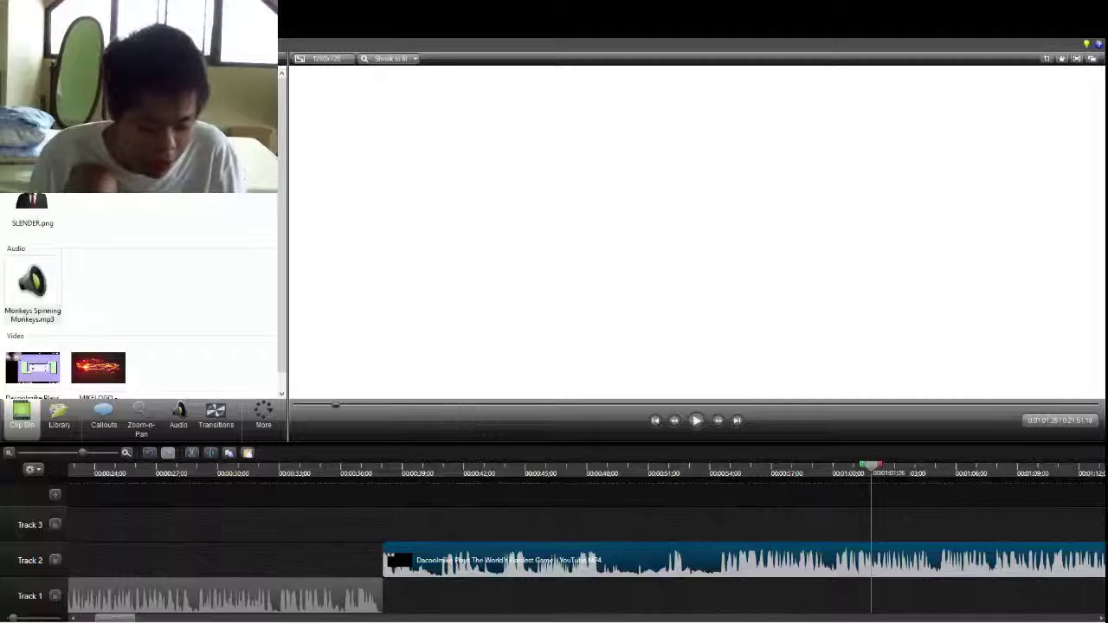
Step: Add Monkeys Spinning Monkeys.mp3 to Track 1 beneath the second recording piece, starting at 0:00:38;02
{"action": "left_click_drag", "start_coordinate": [403, 467], "coordinate": [391, 489]}
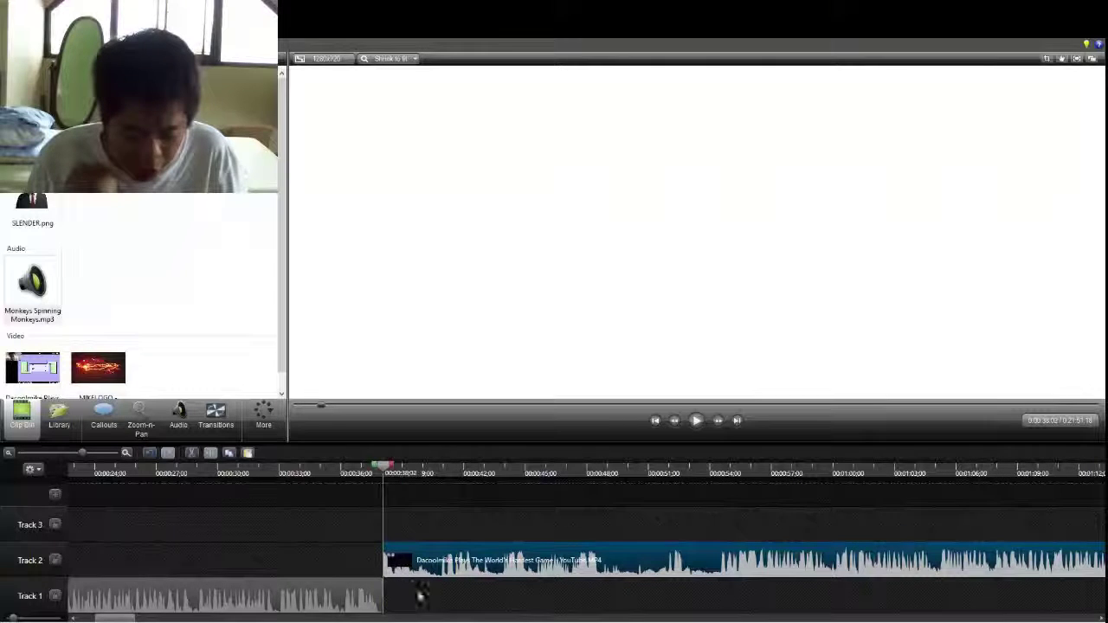
{"action": "left_click_drag", "start_coordinate": [32, 291], "coordinate": [451, 607]}
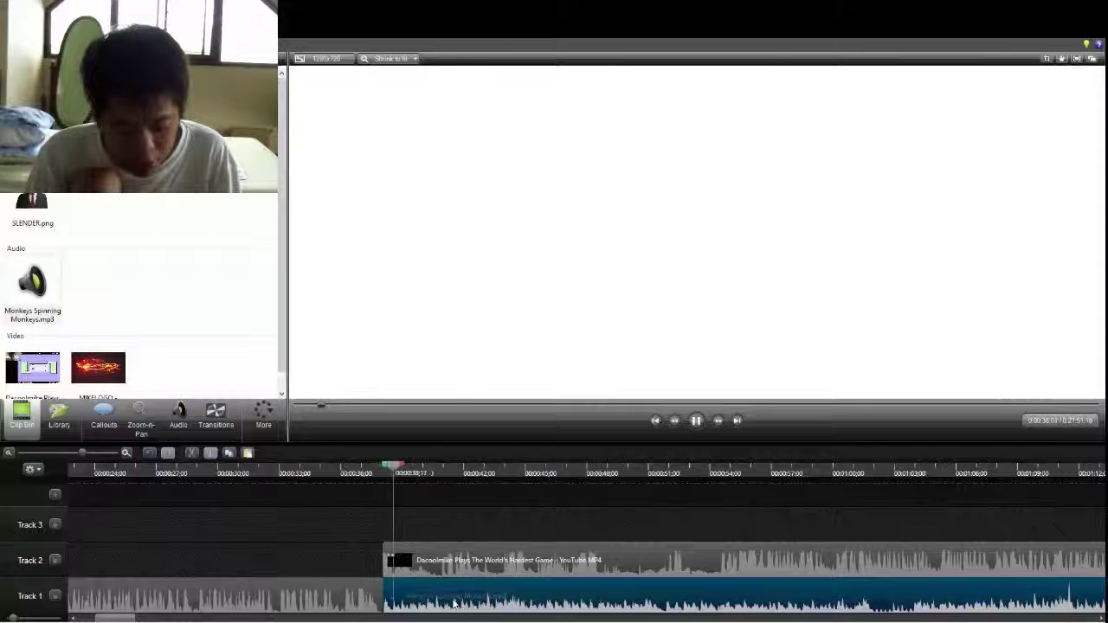
Step: Delete both recording pieces, the Monkeys Spinning Monkeys.mp3 music and the MIKELOGO intro from the timeline
{"action": "left_click", "coordinate": [430, 567]}
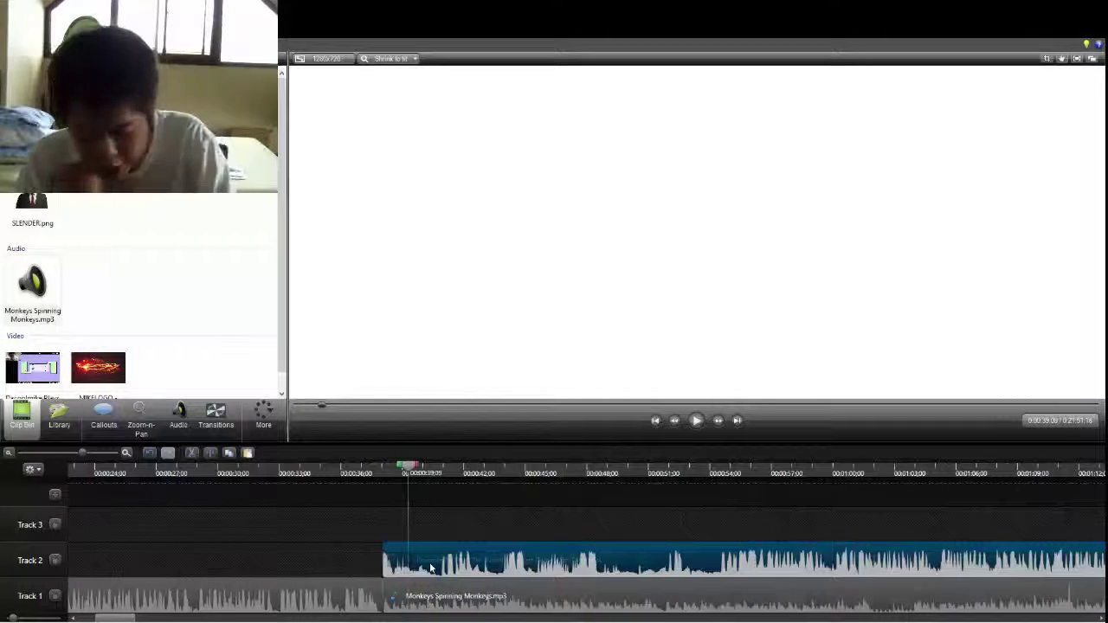
{"action": "key", "text": "Delete"}
{"action": "left_click", "coordinate": [217, 597]}
{"action": "key", "text": "Delete"}
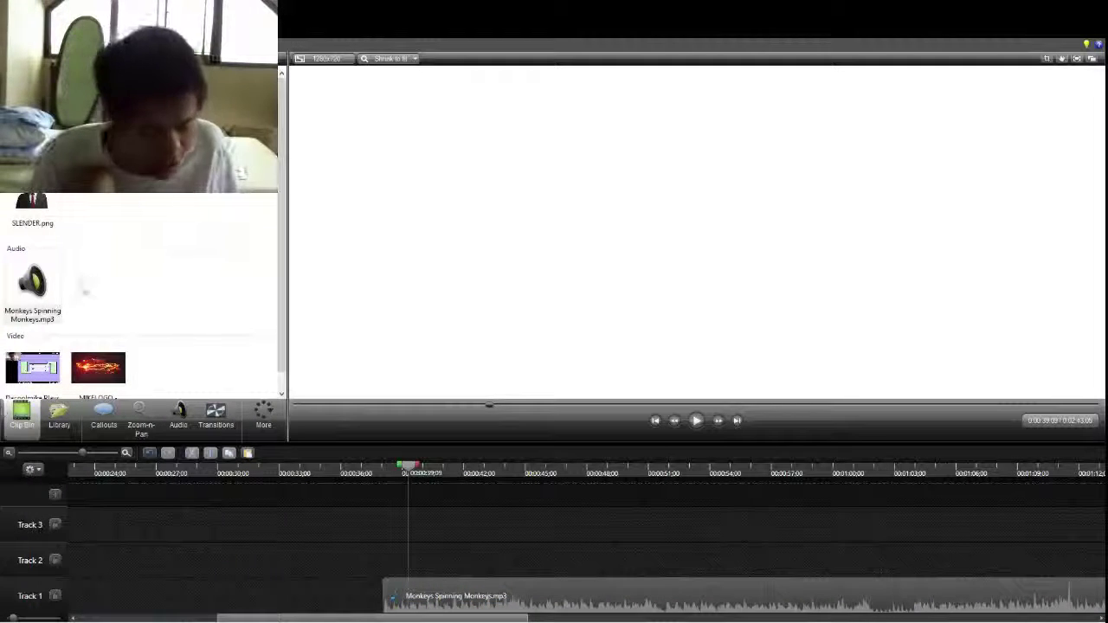
{"action": "left_click", "coordinate": [446, 599]}
{"action": "key", "text": "Delete"}
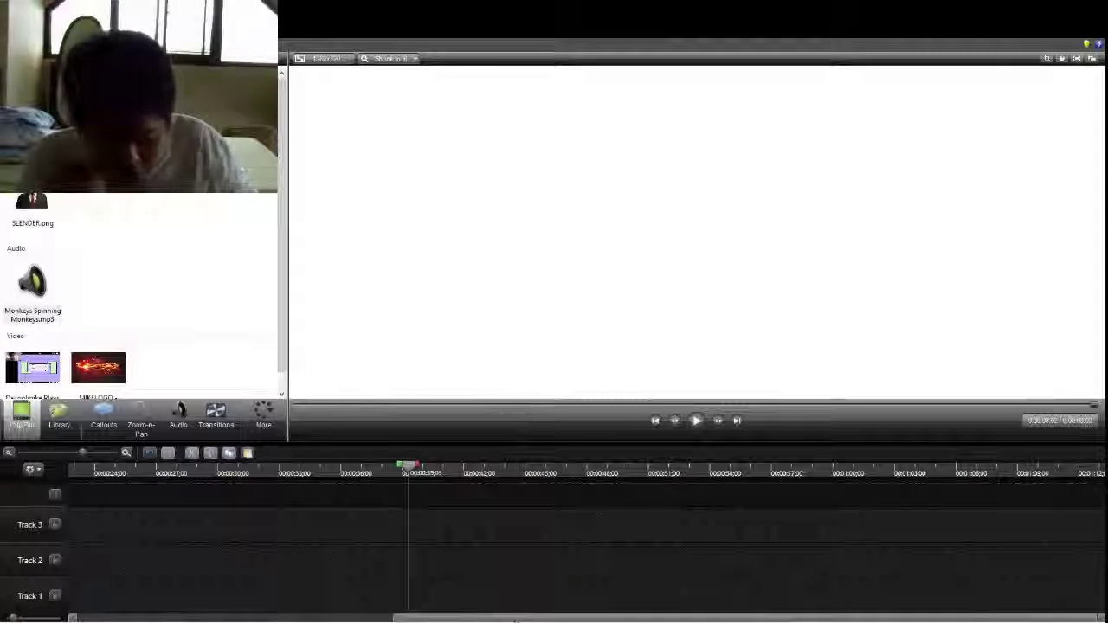
{"action": "left_click_drag", "start_coordinate": [512, 620], "coordinate": [194, 620]}
{"action": "left_click", "coordinate": [139, 594]}
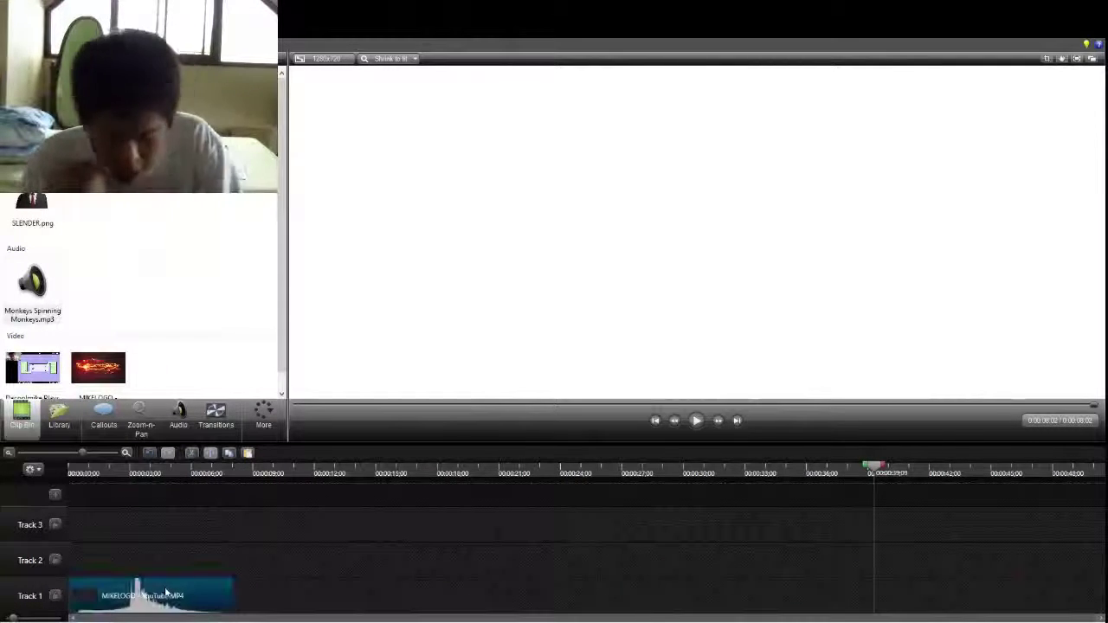
{"action": "key", "text": "Delete"}
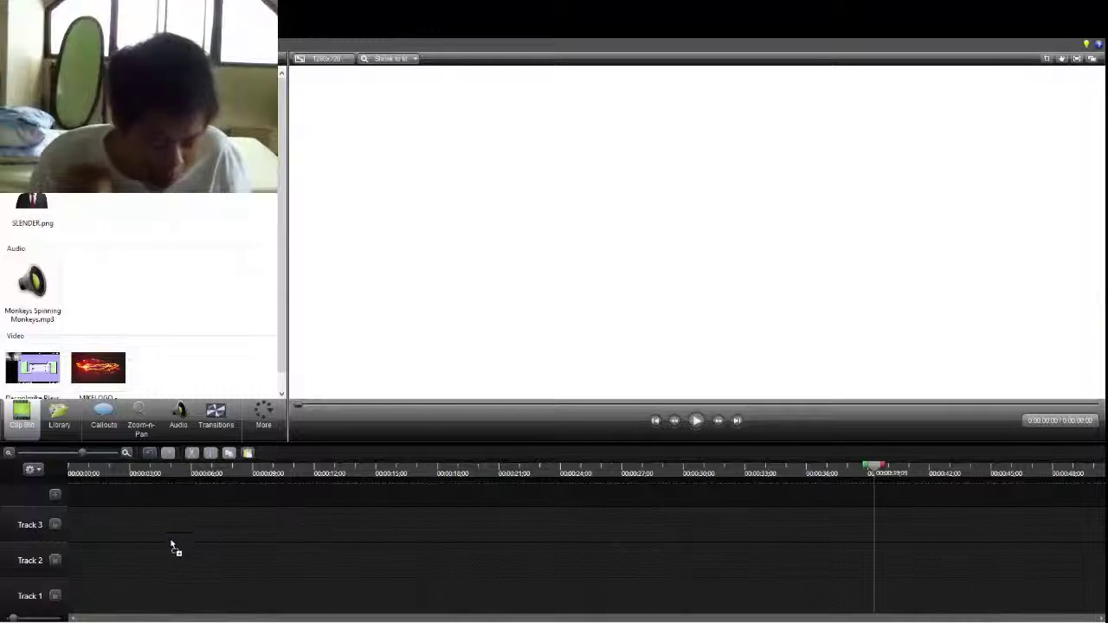
Step: Add the capture-1.camrec screen recording at the start of Track 2 and play it from about 0:00:11
{"action": "left_click_drag", "start_coordinate": [170, 547], "coordinate": [167, 557]}
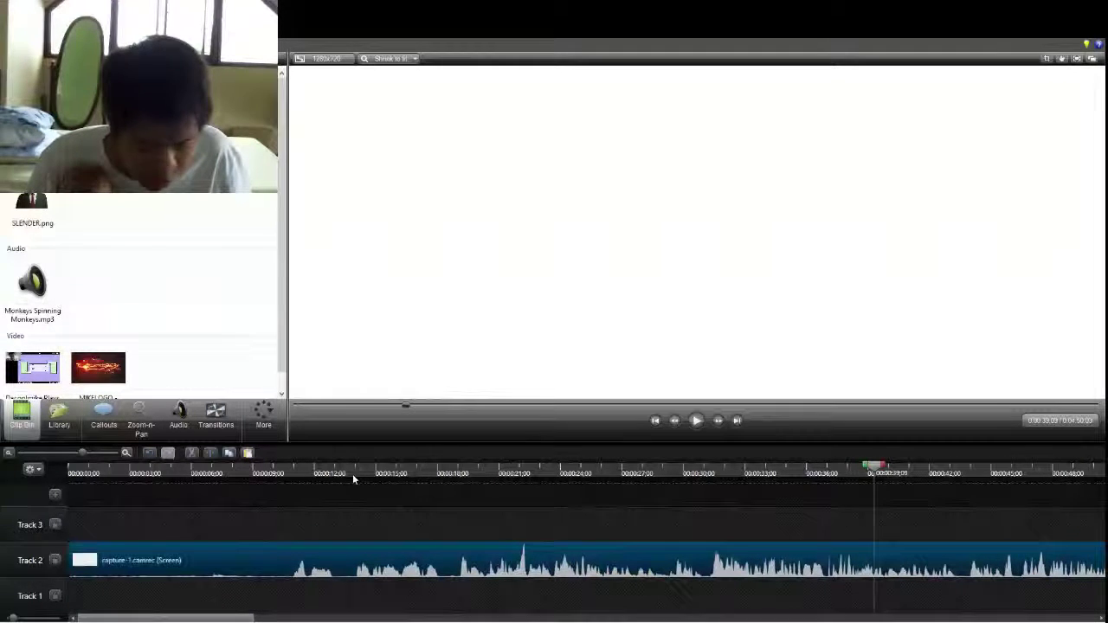
{"action": "left_click_drag", "start_coordinate": [350, 473], "coordinate": [303, 488]}
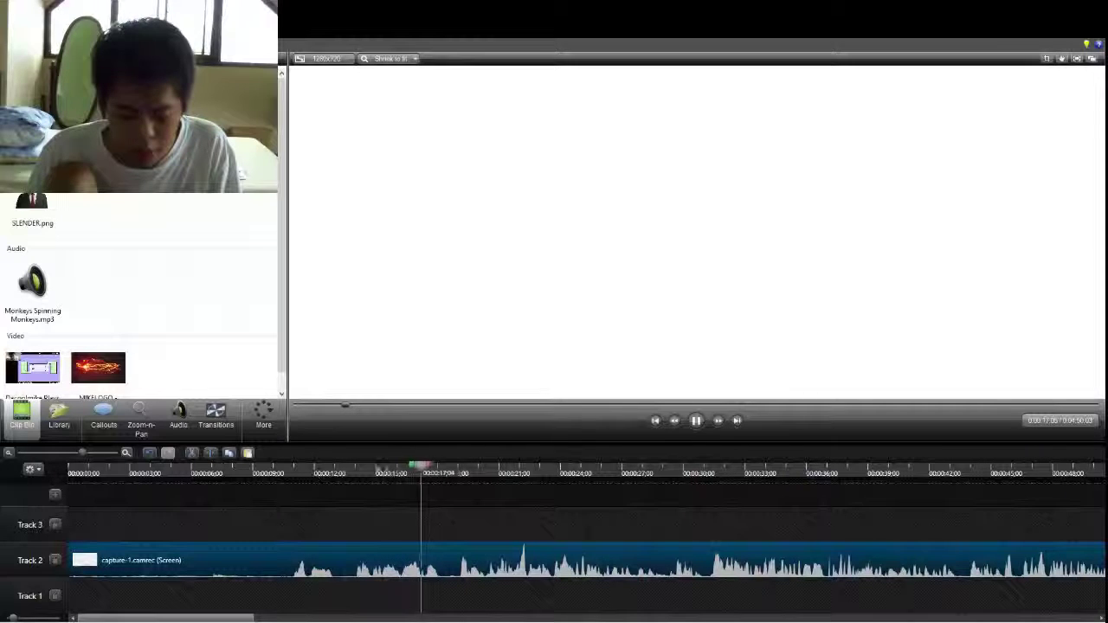
{"action": "left_click_drag", "start_coordinate": [723, 465], "coordinate": [345, 543]}
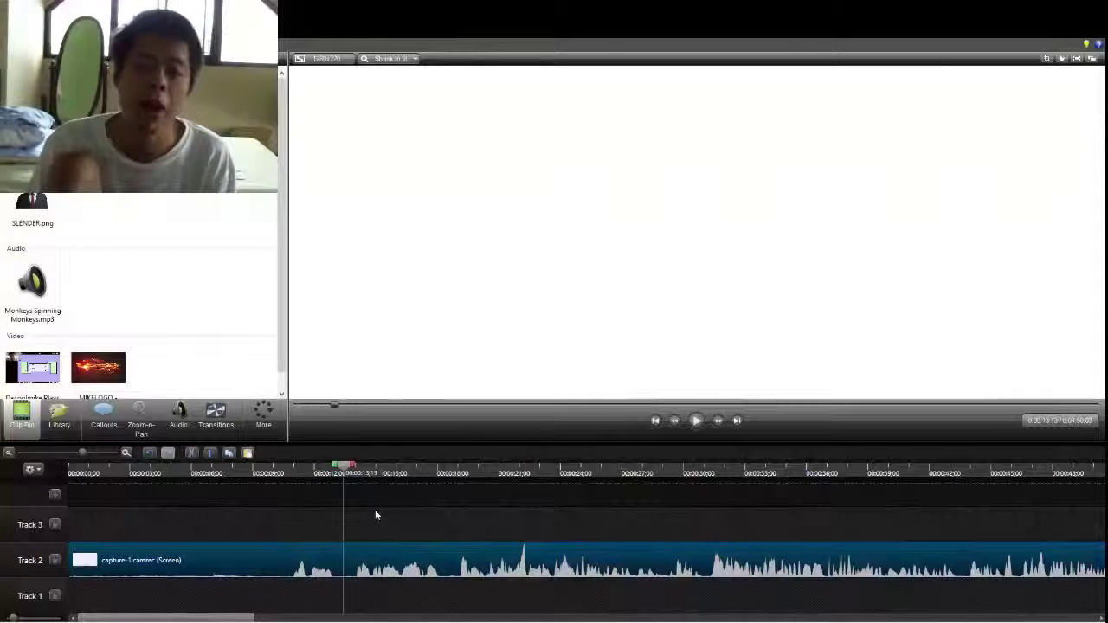
Step: Add Monkeys Spinning Monkeys.mp3 to Track 1 under the screen recording and align it with the timeline start
{"action": "left_click", "coordinate": [28, 292]}
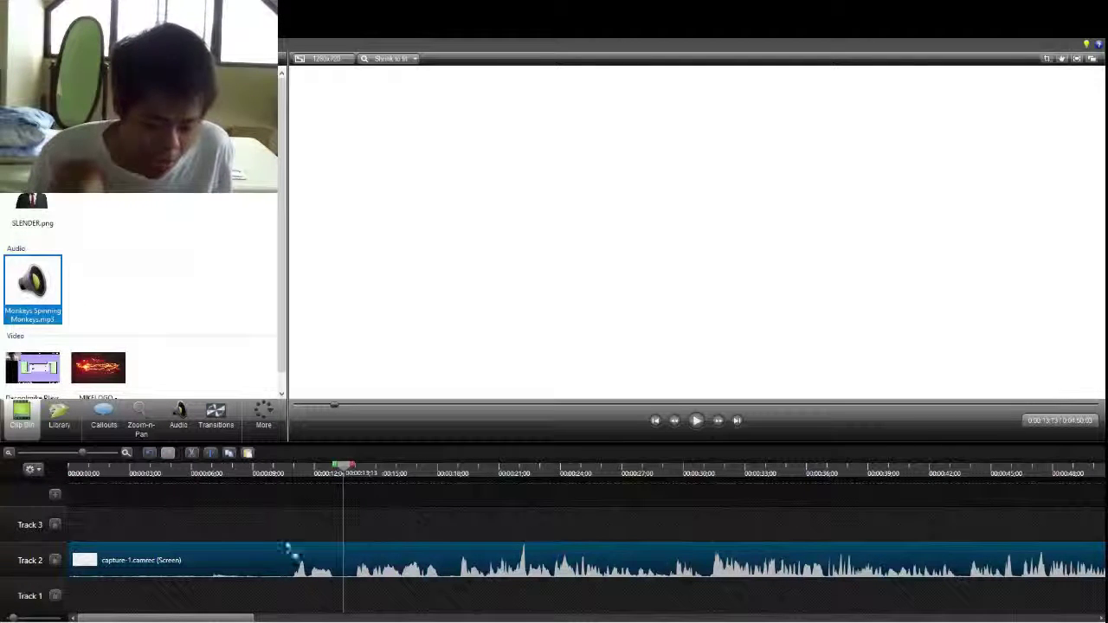
{"action": "left_click_drag", "start_coordinate": [289, 549], "coordinate": [383, 602]}
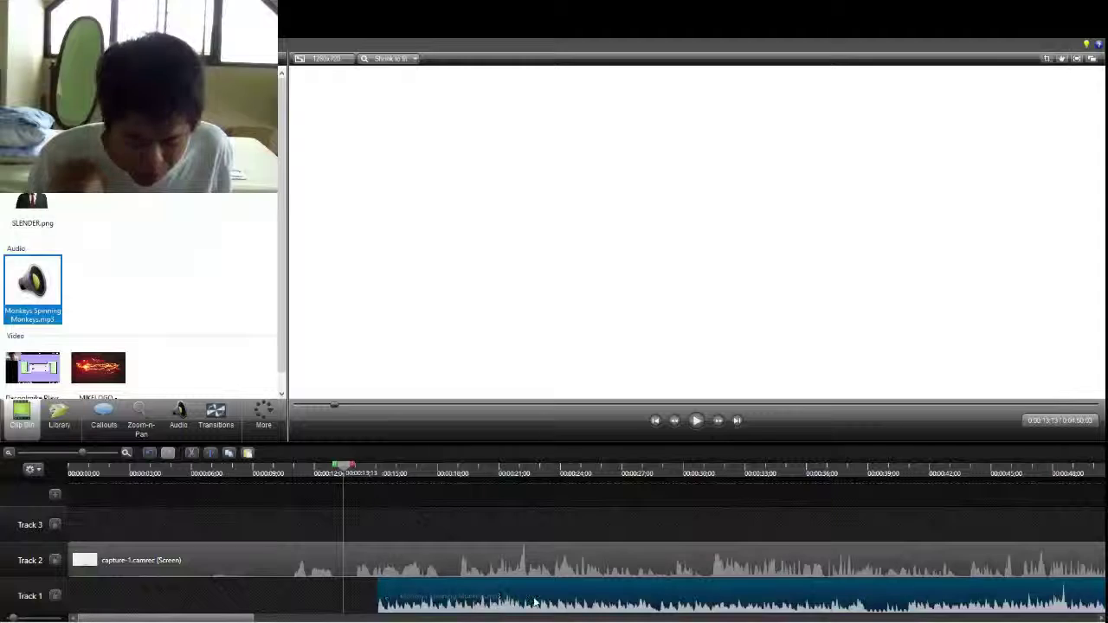
{"action": "left_click_drag", "start_coordinate": [534, 602], "coordinate": [115, 588]}
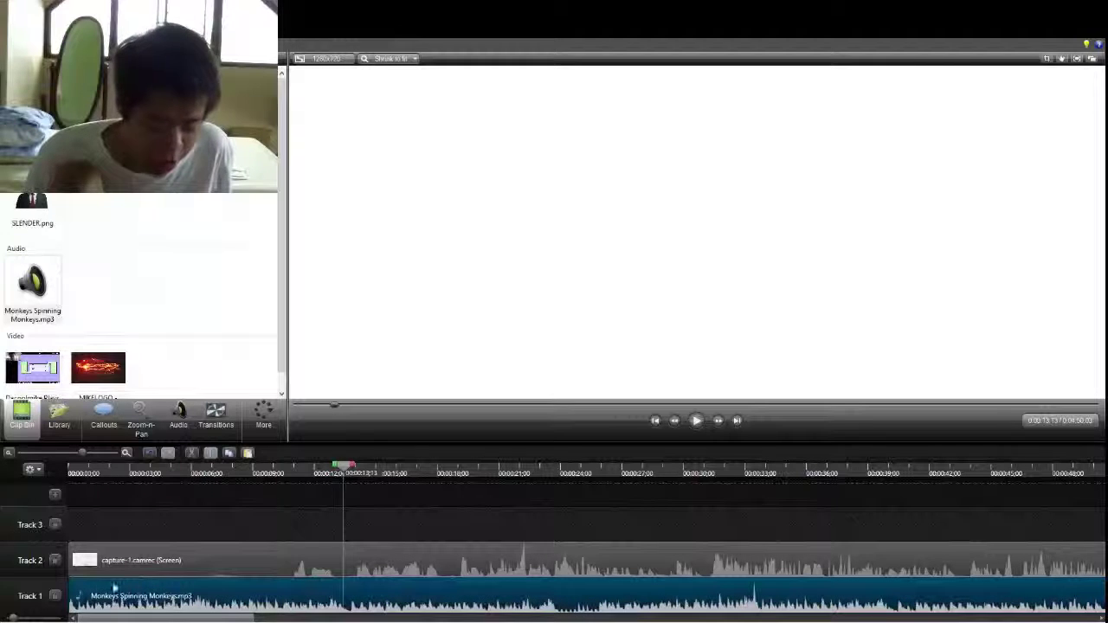
Step: Move the music on Track 1 to start at about 0:00:15 and play the timeline from about 0:00:10
{"action": "left_click_drag", "start_coordinate": [345, 482], "coordinate": [163, 475]}
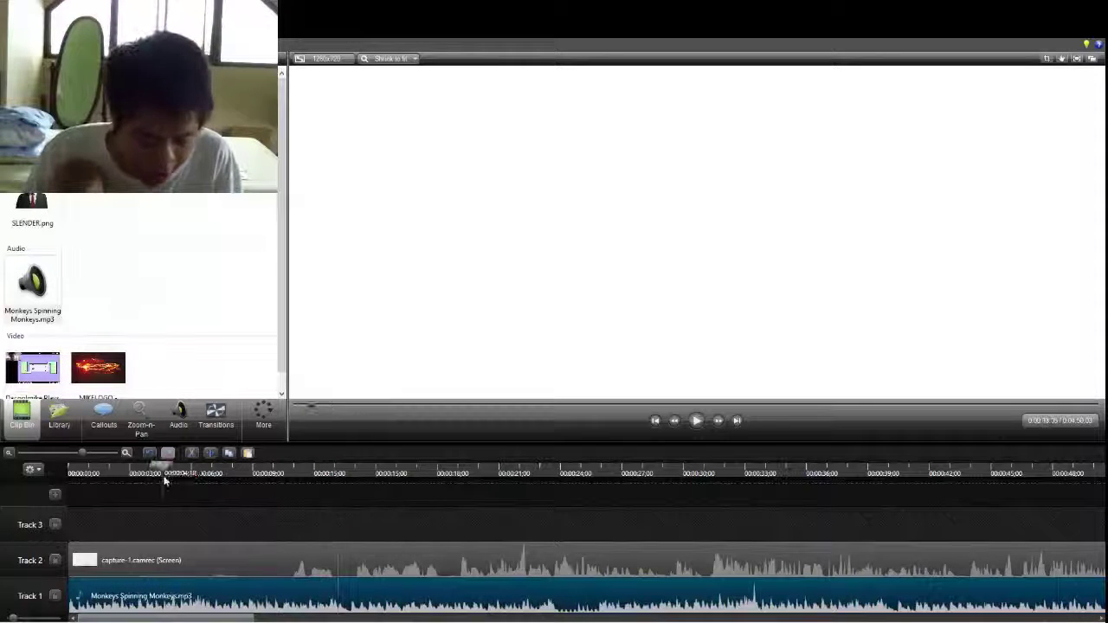
{"action": "left_click_drag", "start_coordinate": [164, 598], "coordinate": [468, 598]}
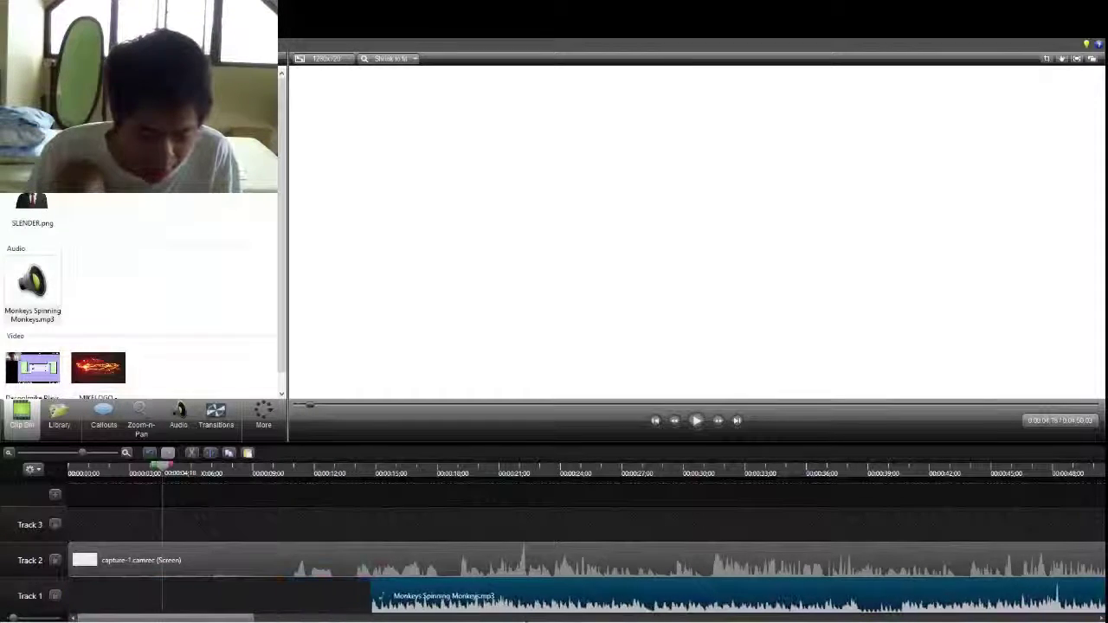
{"action": "left_click", "coordinate": [290, 472]}
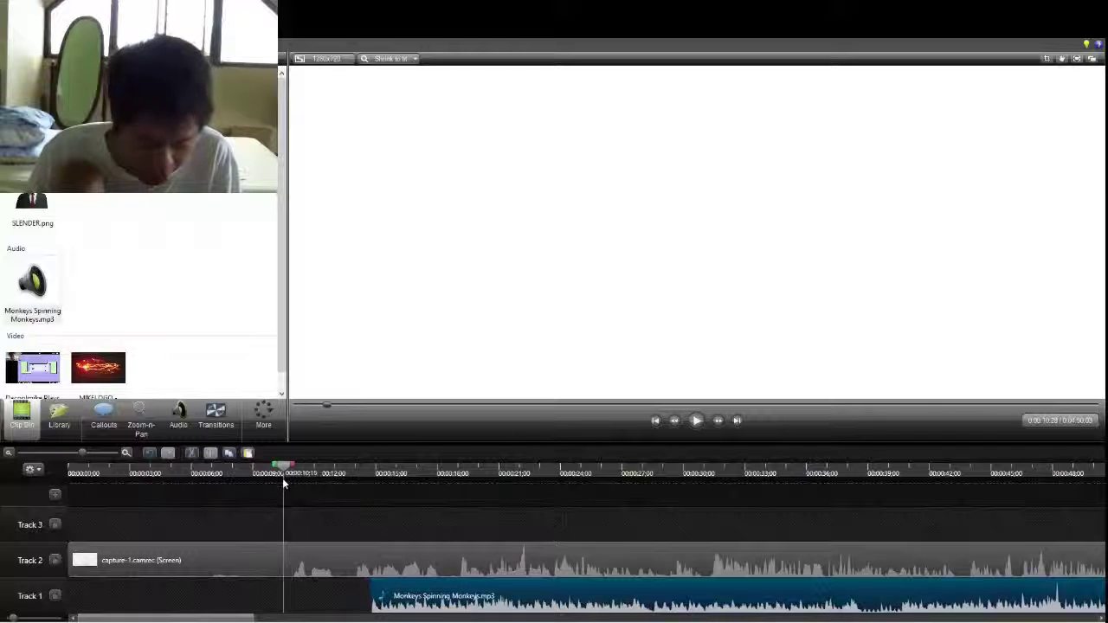
{"action": "key", "text": "space"}
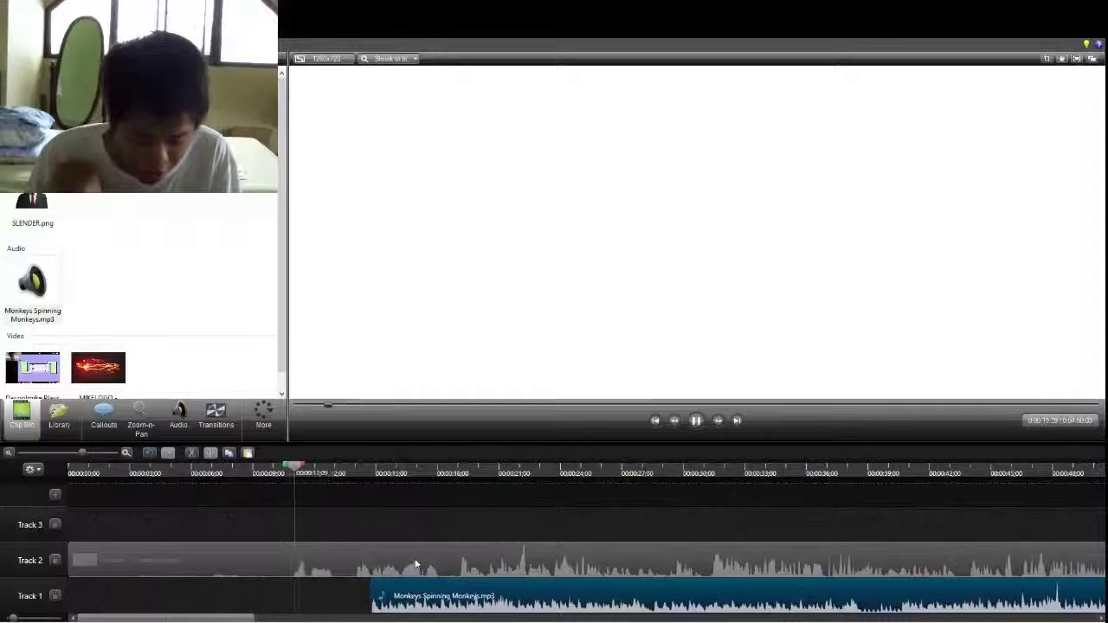
{"action": "left_click", "coordinate": [292, 473]}
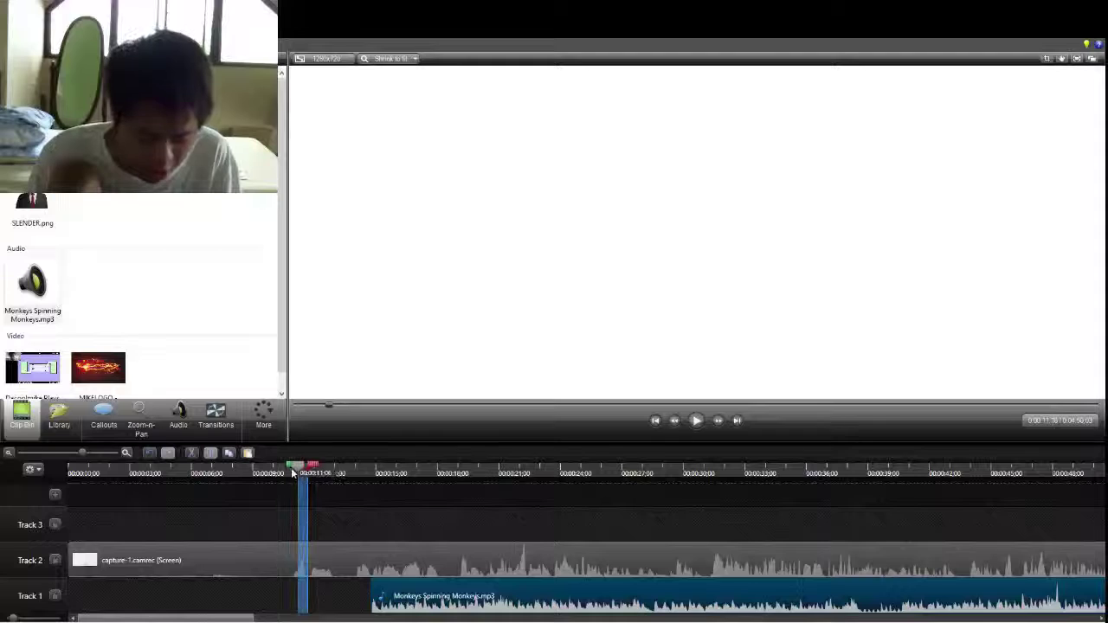
Step: Move the Monkeys Spinning Monkeys.mp3 music on Track 1 to start at about 0:00:11 and play the timeline from there
{"action": "left_click", "coordinate": [291, 473]}
{"action": "mouse_move", "coordinate": [434, 609]}
{"action": "left_mouse_down"}
{"action": "mouse_move", "coordinate": [414, 610]}
{"action": "mouse_move", "coordinate": [428, 609]}
{"action": "left_mouse_up"}
{"action": "left_click", "coordinate": [279, 472]}
{"action": "mouse_move", "coordinate": [279, 472]}
{"action": "left_mouse_down"}
{"action": "mouse_move", "coordinate": [309, 472]}
{"action": "mouse_move", "coordinate": [291, 472]}
{"action": "left_mouse_up"}
{"action": "left_click_drag", "start_coordinate": [365, 590], "coordinate": [328, 591]}
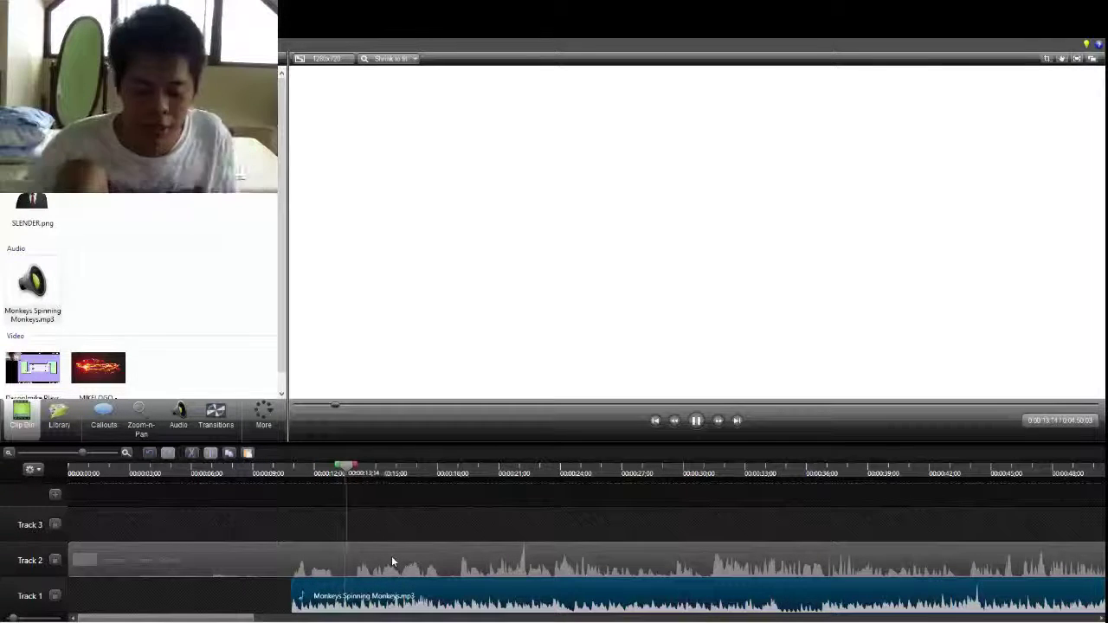
{"action": "key", "text": "space"}
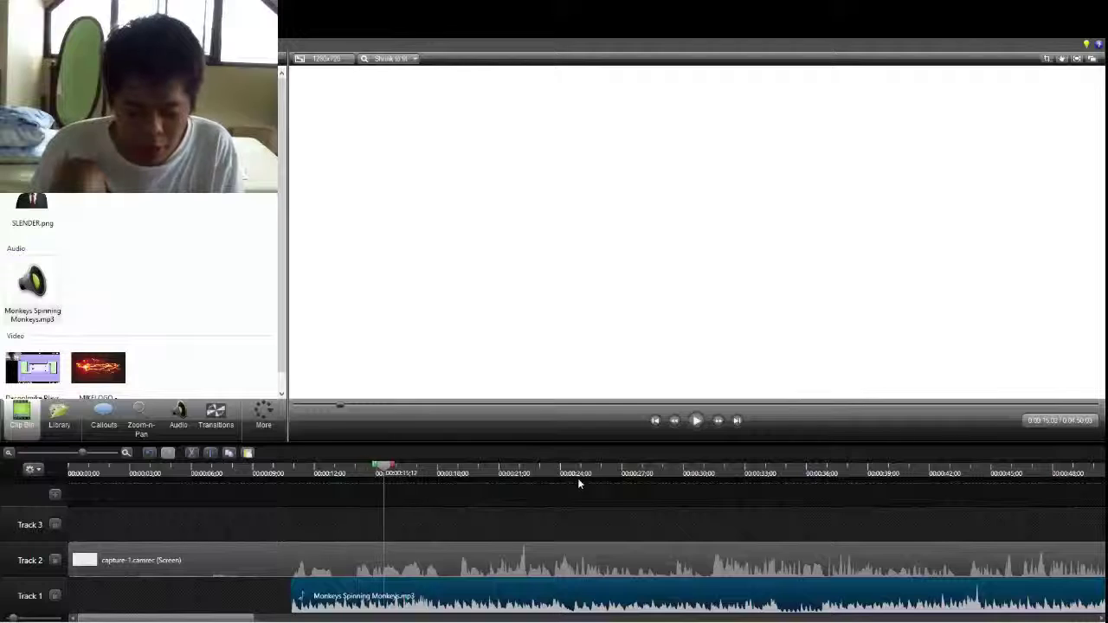
Step: Raise the audio volume of the music on Track 1 and the screen recording on Track 2, playing the timeline after each change
{"action": "left_click", "coordinate": [177, 424]}
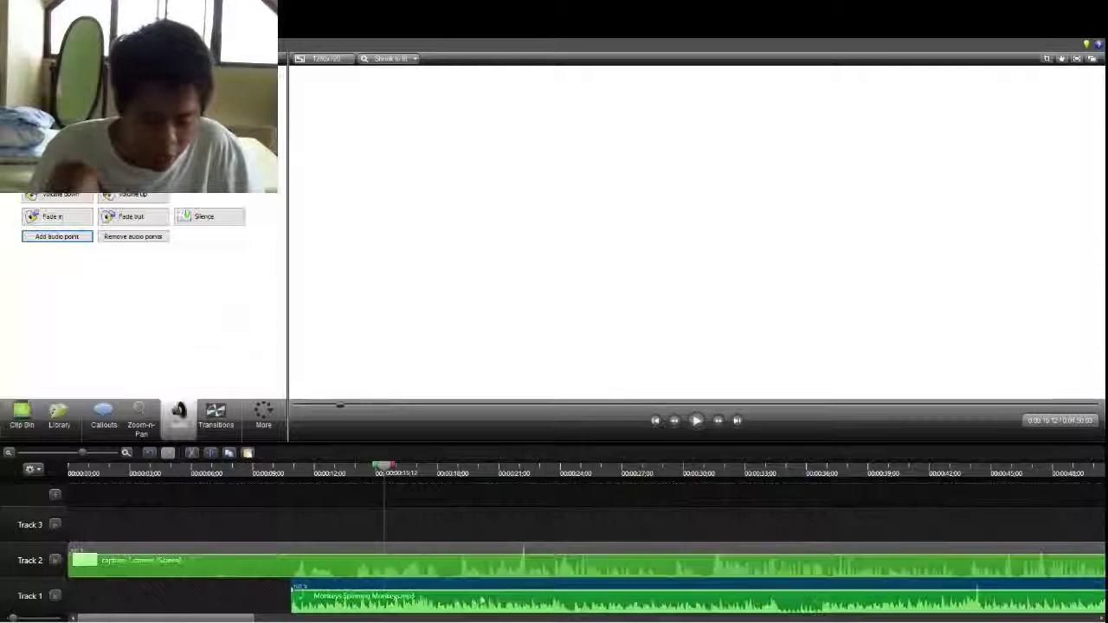
{"action": "left_click", "coordinate": [496, 588]}
{"action": "key", "text": "space"}
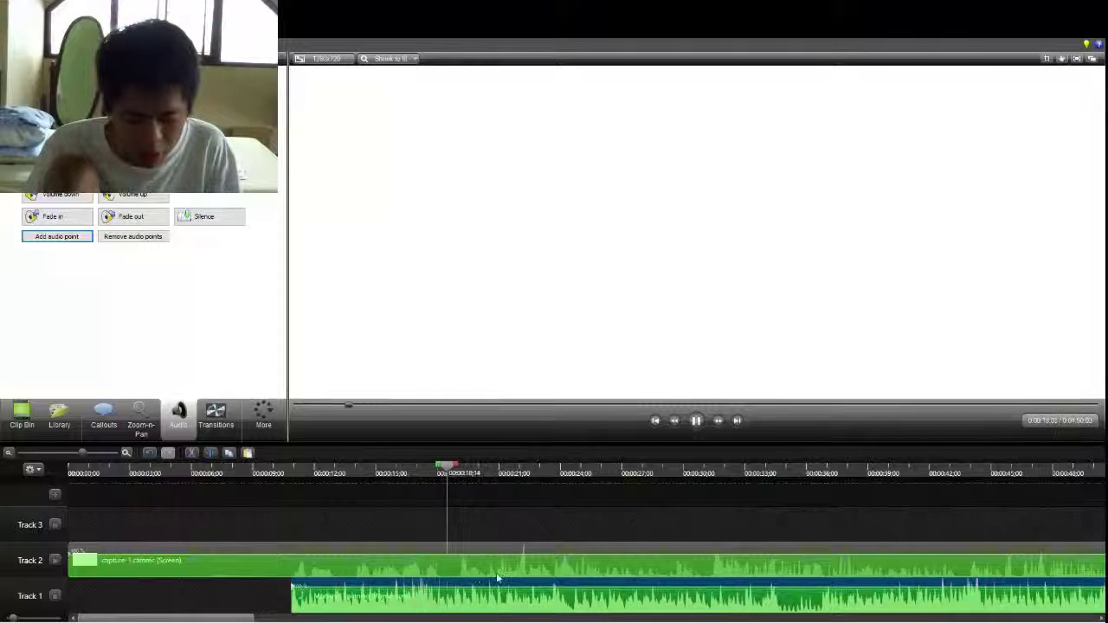
{"action": "key", "text": "space"}
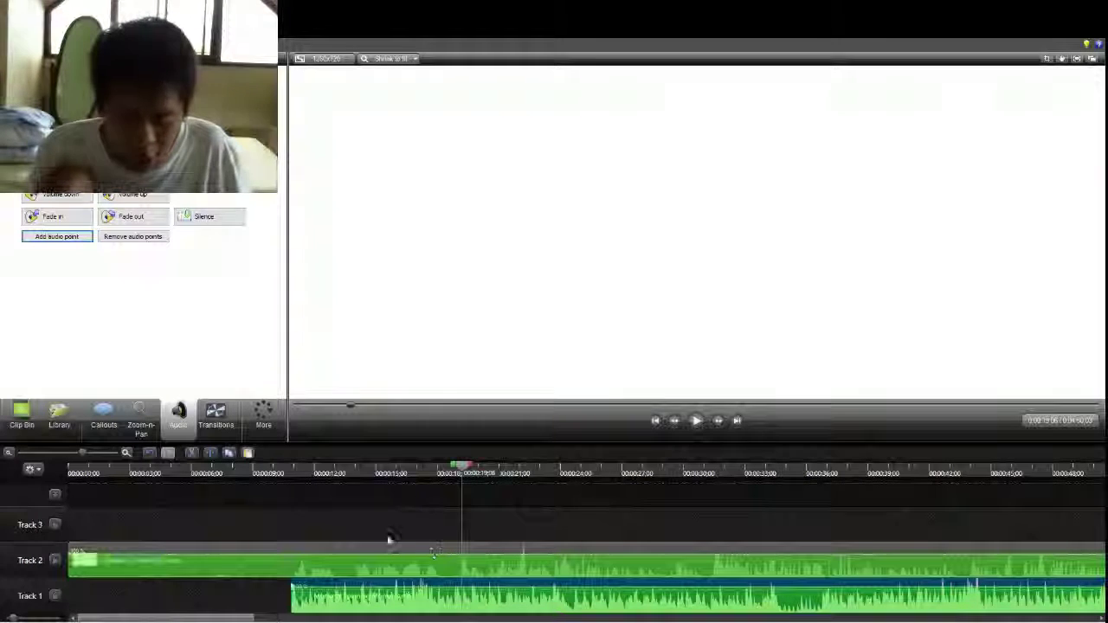
{"action": "left_click_drag", "start_coordinate": [485, 555], "coordinate": [488, 547]}
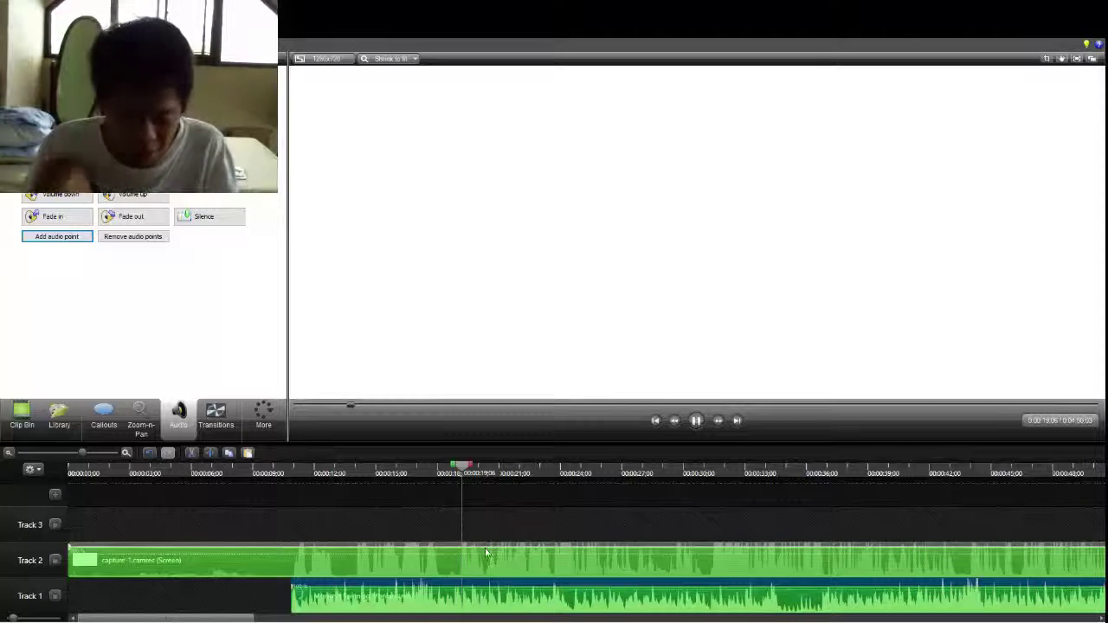
{"action": "key", "text": "space"}
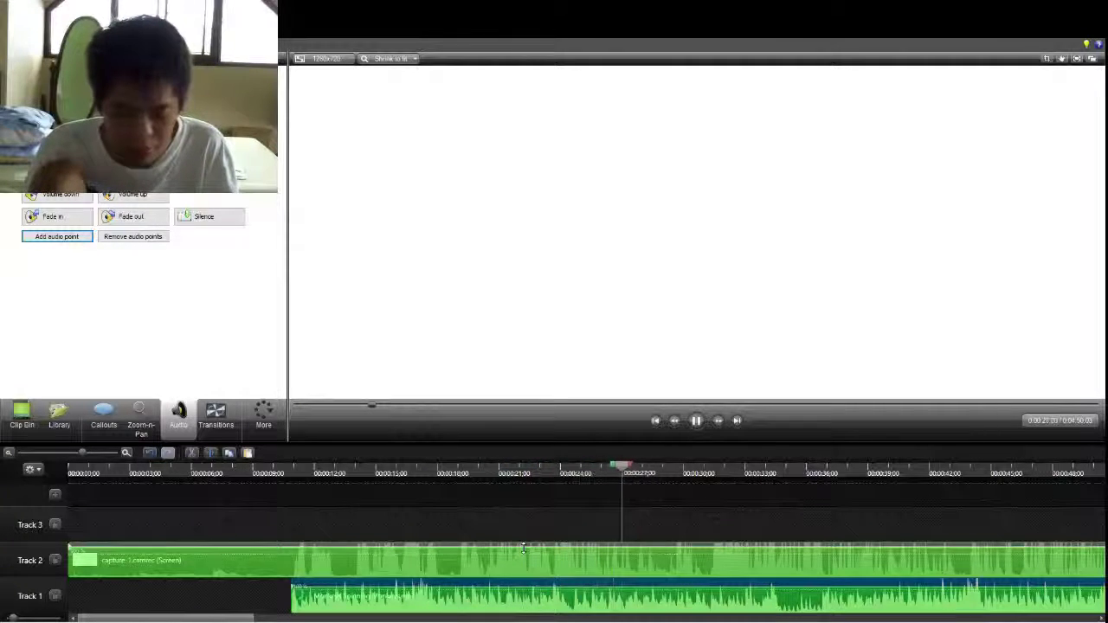
{"action": "key", "text": "space"}
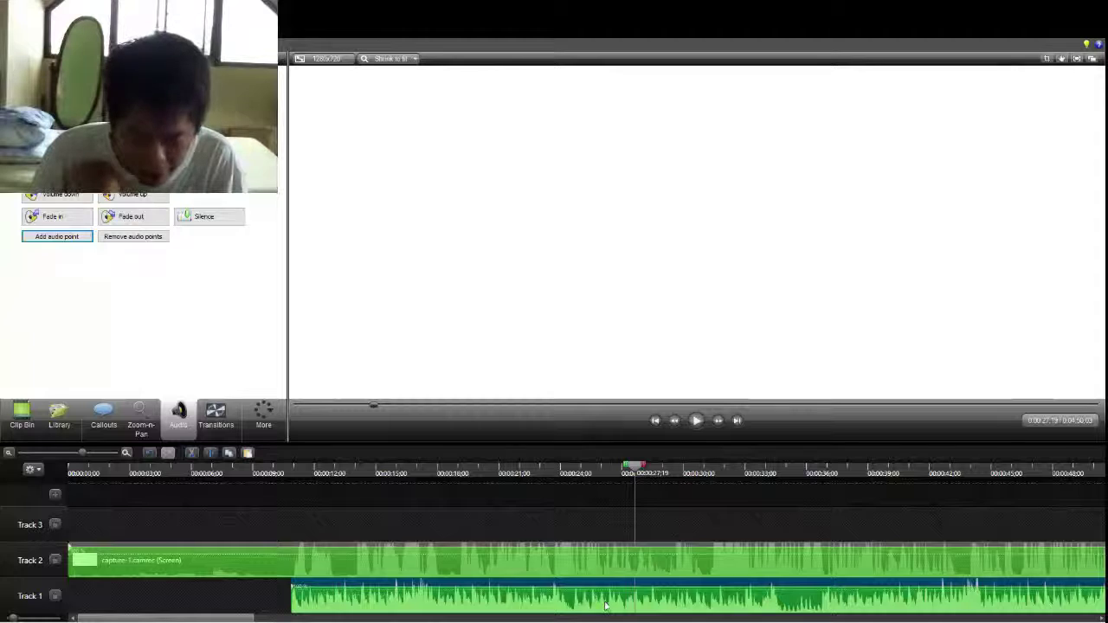
Step: Add four audio points to the music on Track 1 between about 0:00:17 and 0:00:19
{"action": "left_click", "coordinate": [434, 485]}
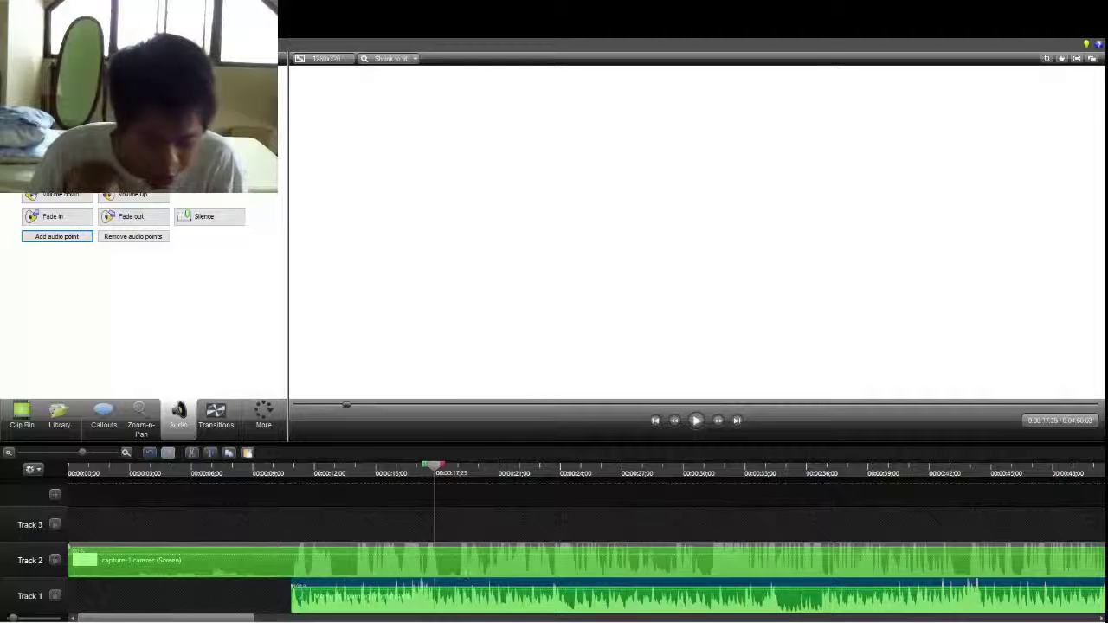
{"action": "left_click", "coordinate": [254, 589]}
{"action": "left_click", "coordinate": [524, 613]}
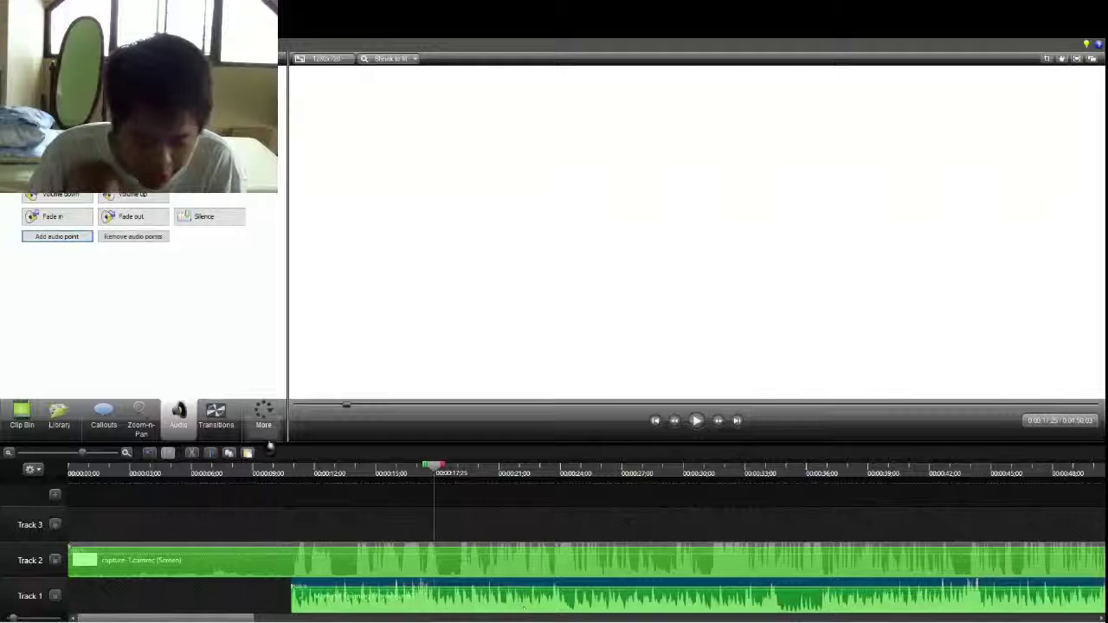
{"action": "left_click", "coordinate": [58, 242]}
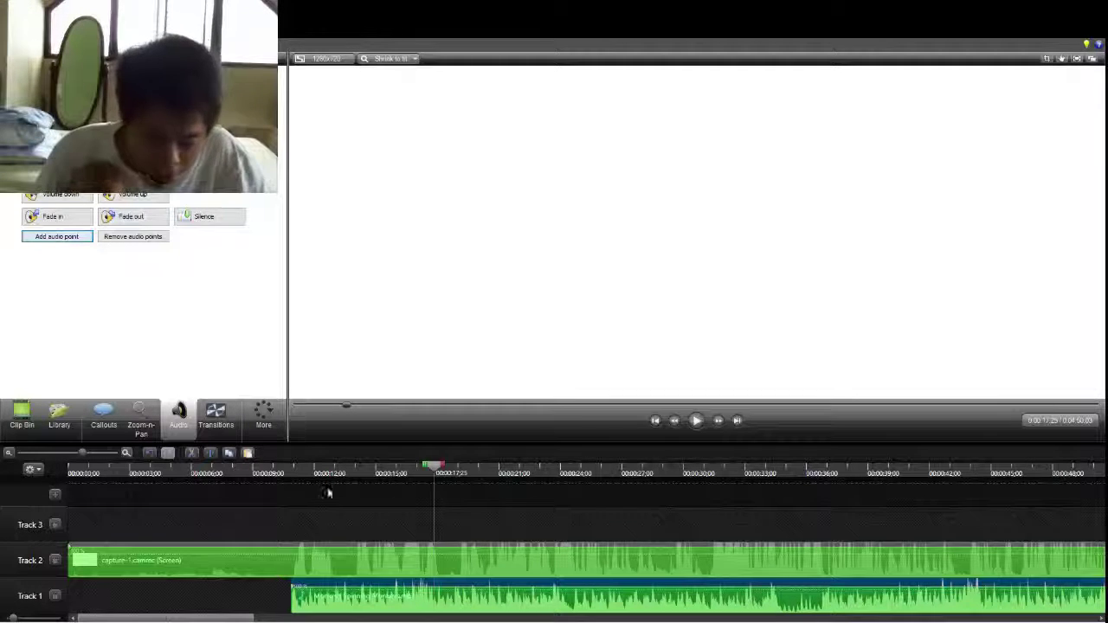
{"action": "left_click", "coordinate": [69, 239]}
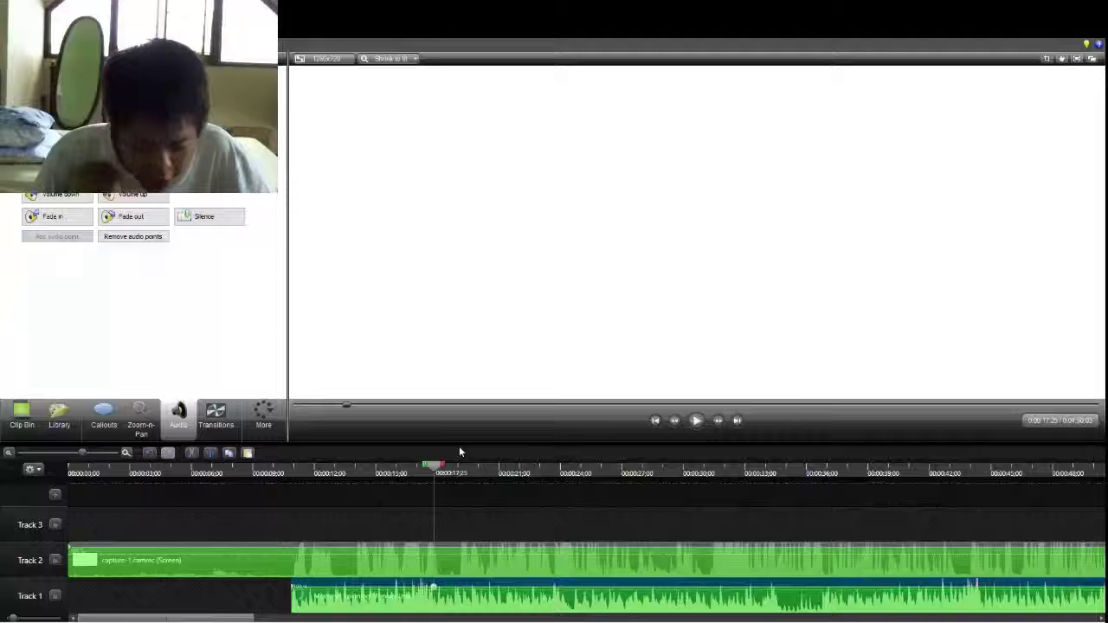
{"action": "left_click", "coordinate": [424, 474]}
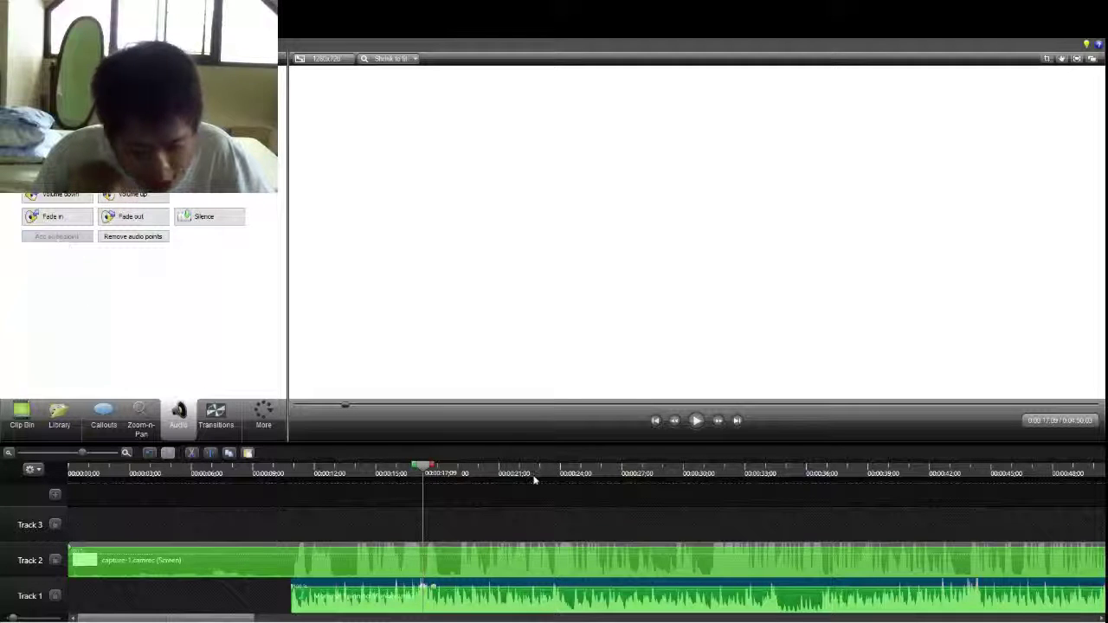
{"action": "left_click", "coordinate": [457, 472]}
{"action": "left_click", "coordinate": [78, 239]}
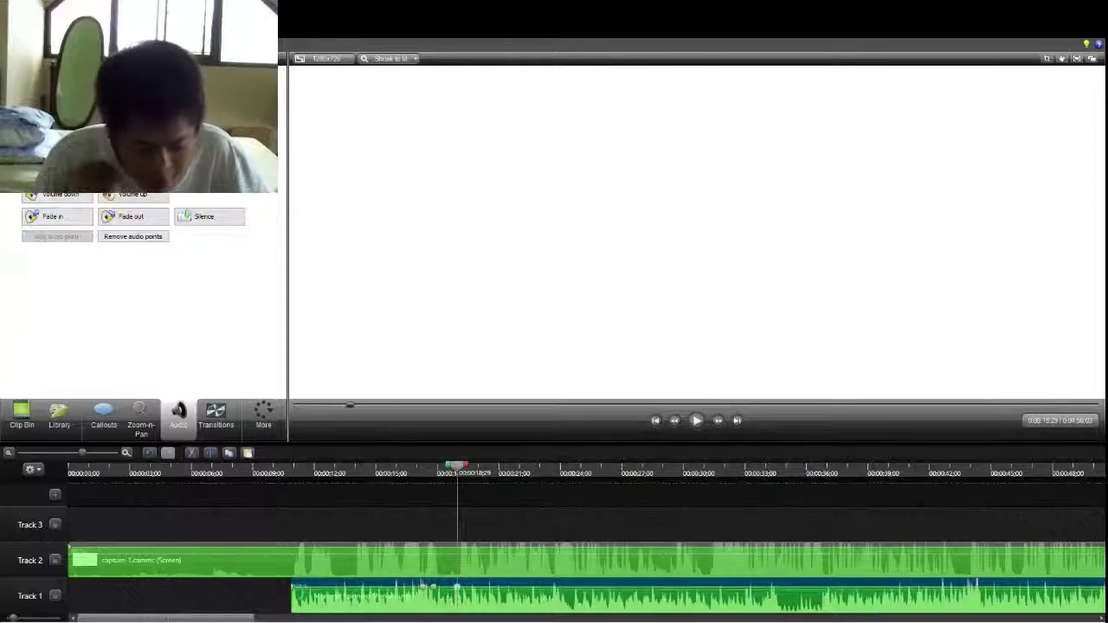
{"action": "left_click", "coordinate": [466, 472]}
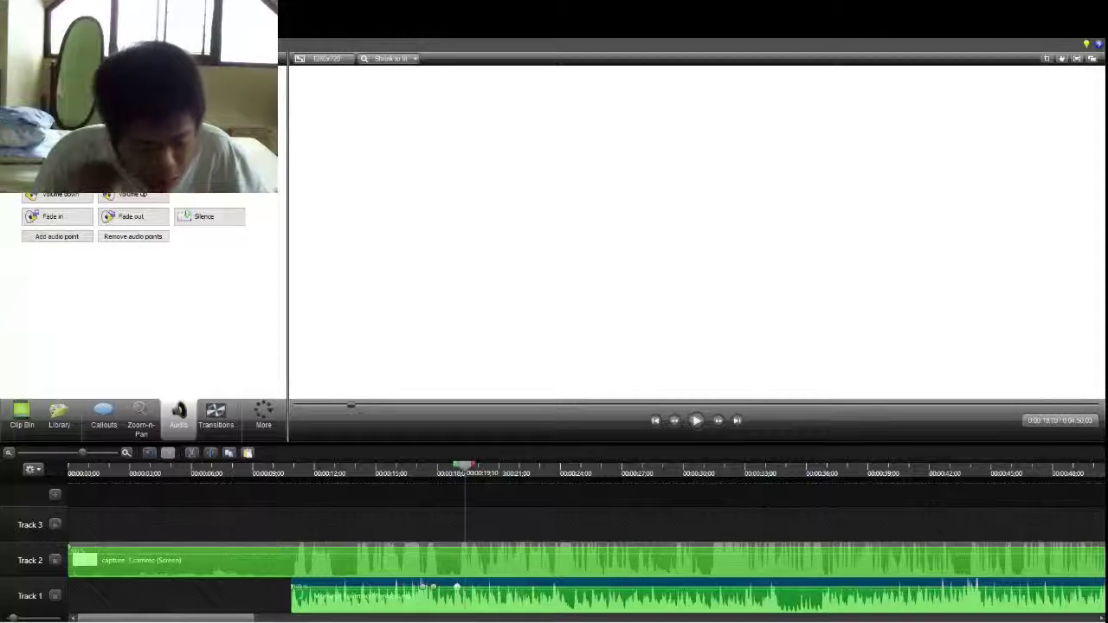
{"action": "left_click", "coordinate": [82, 238]}
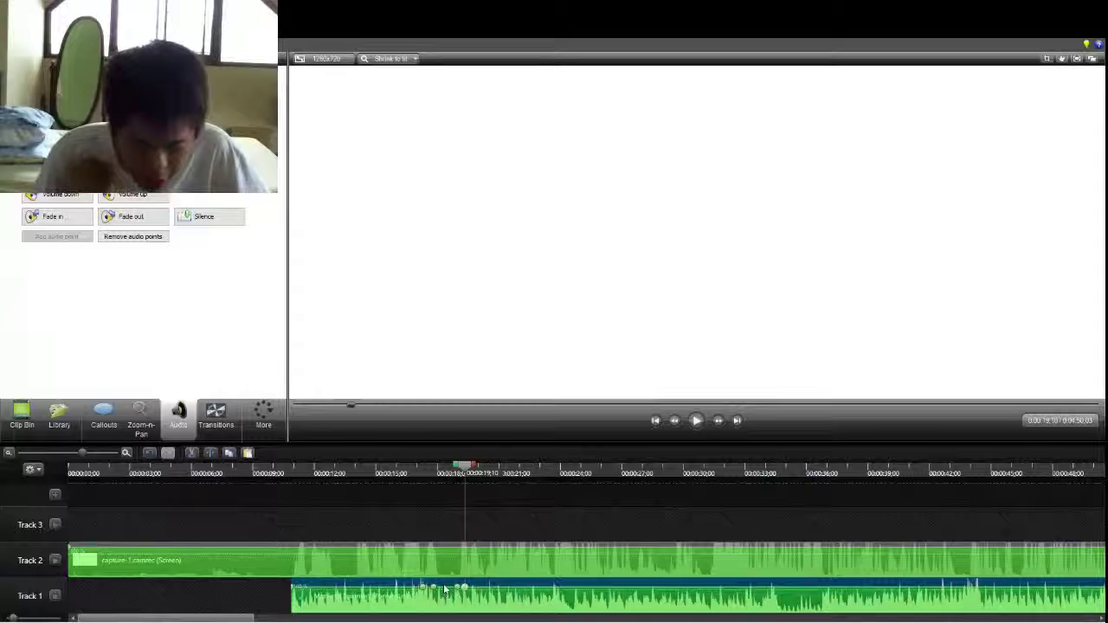
Step: Lower the music to silence between the two inner audio points and play the timeline across the dip
{"action": "left_click_drag", "start_coordinate": [443, 587], "coordinate": [449, 589]}
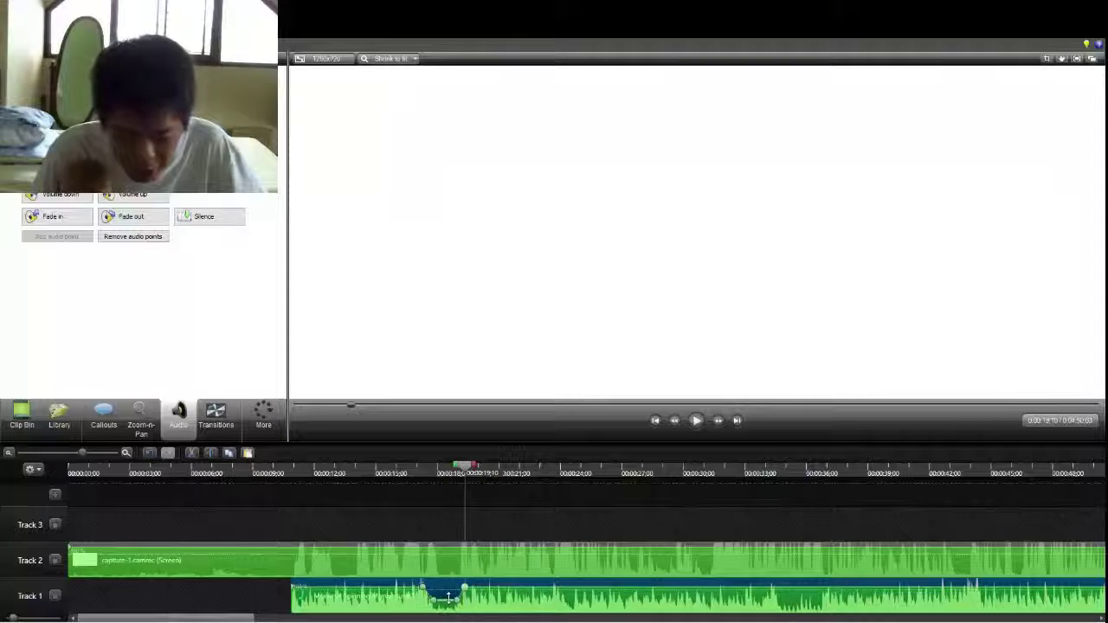
{"action": "left_click", "coordinate": [416, 474]}
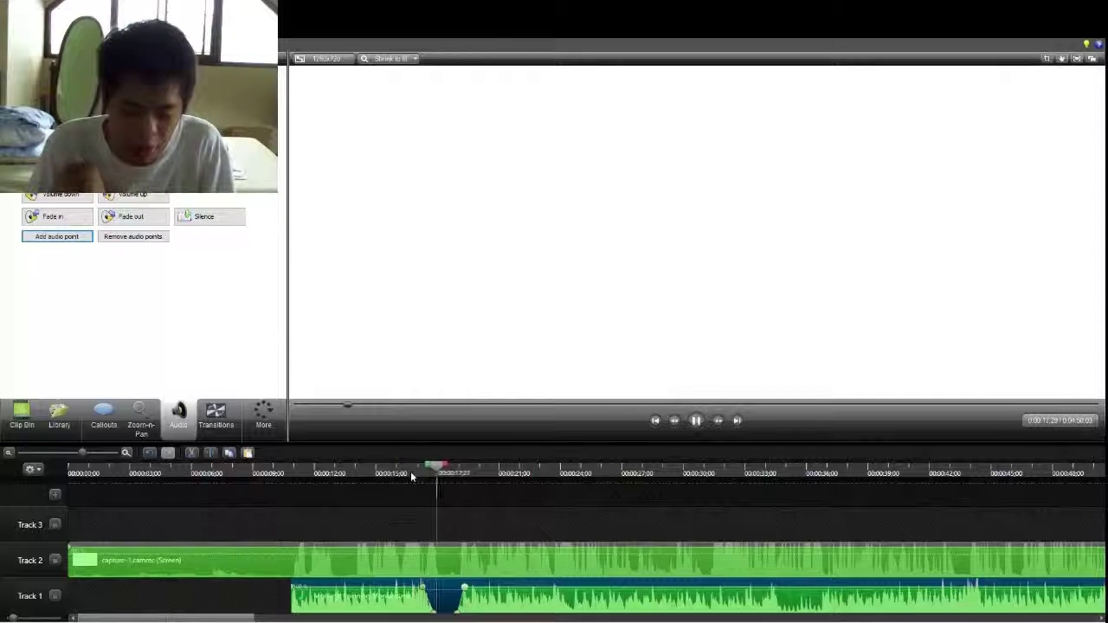
{"action": "key", "text": "space"}
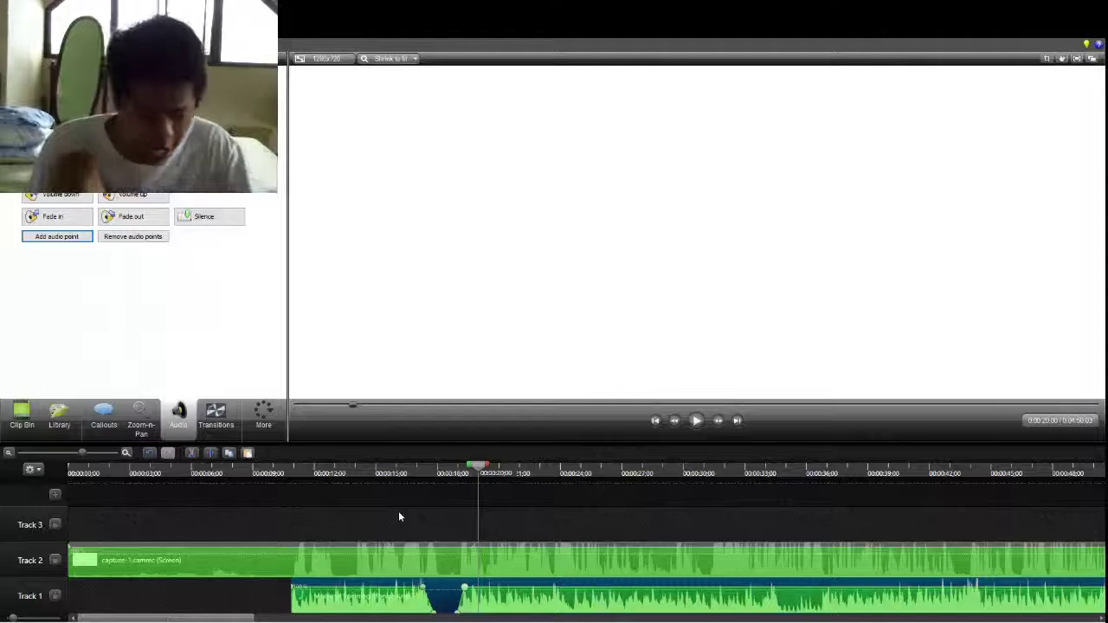
Step: Undo the volume dip and the audio points on the Track 1 music
{"action": "key", "text": "ctrl+z"}
{"action": "key", "text": "ctrl+z"}
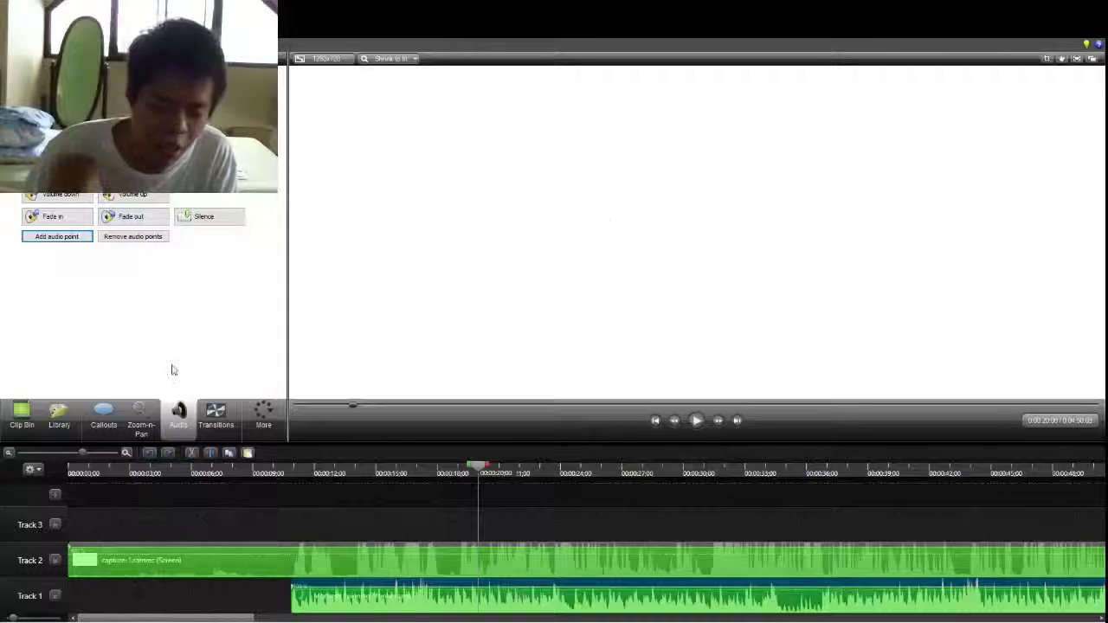
Step: Add the SLENDER.png image to Track 3 at about 0:00:23 and play the timeline from about 0:00:19
{"action": "left_click", "coordinate": [21, 418]}
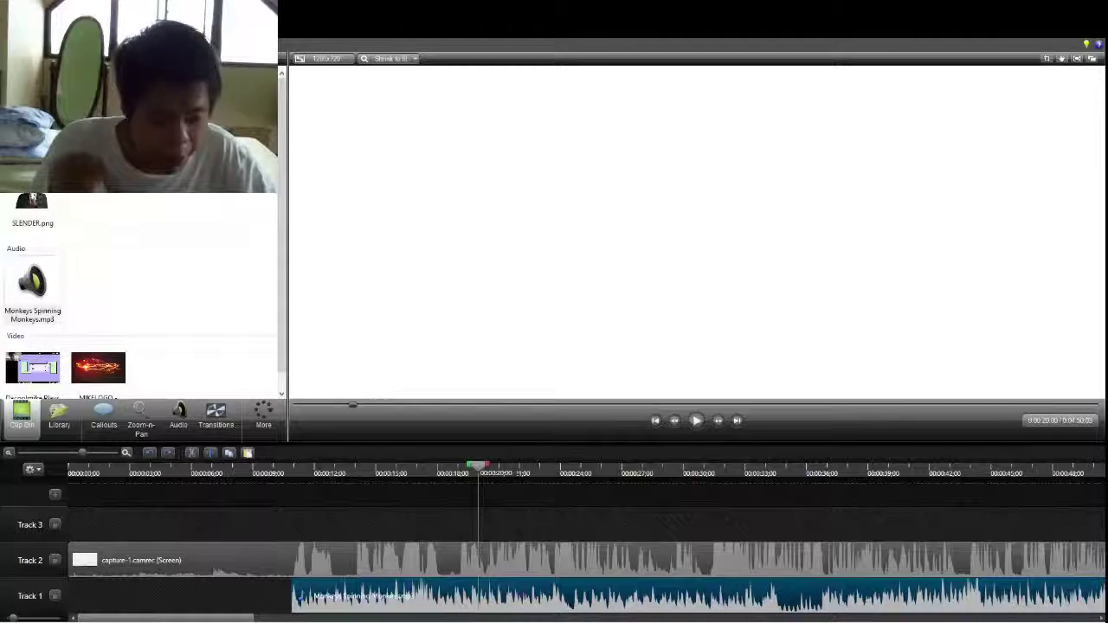
{"action": "left_click_drag", "start_coordinate": [31, 201], "coordinate": [584, 528]}
{"action": "left_click_drag", "start_coordinate": [482, 470], "coordinate": [466, 472]}
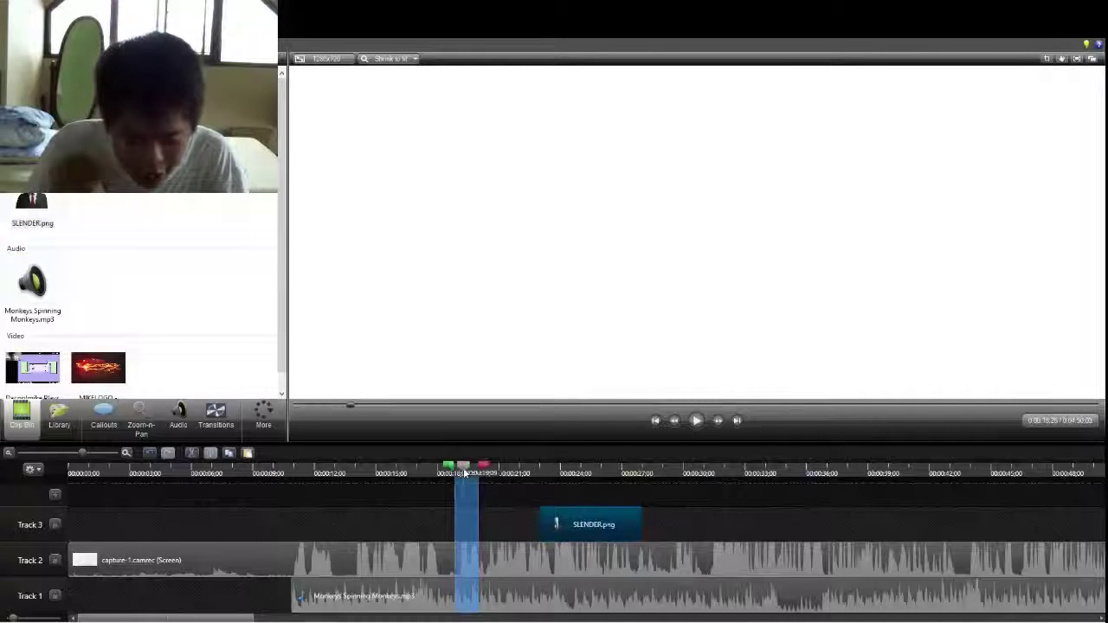
{"action": "left_click", "coordinate": [466, 471]}
{"action": "key", "text": "space"}
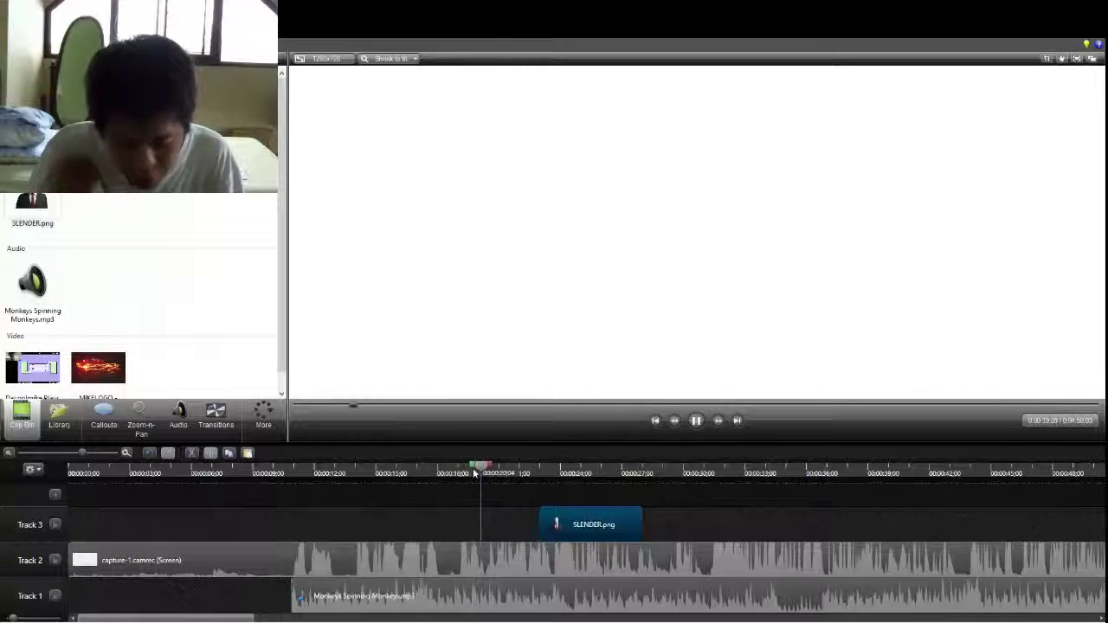
{"action": "mouse_move", "coordinate": [466, 472]}
{"action": "left_mouse_down"}
{"action": "mouse_move", "coordinate": [425, 483]}
{"action": "mouse_move", "coordinate": [458, 482]}
{"action": "left_mouse_up"}
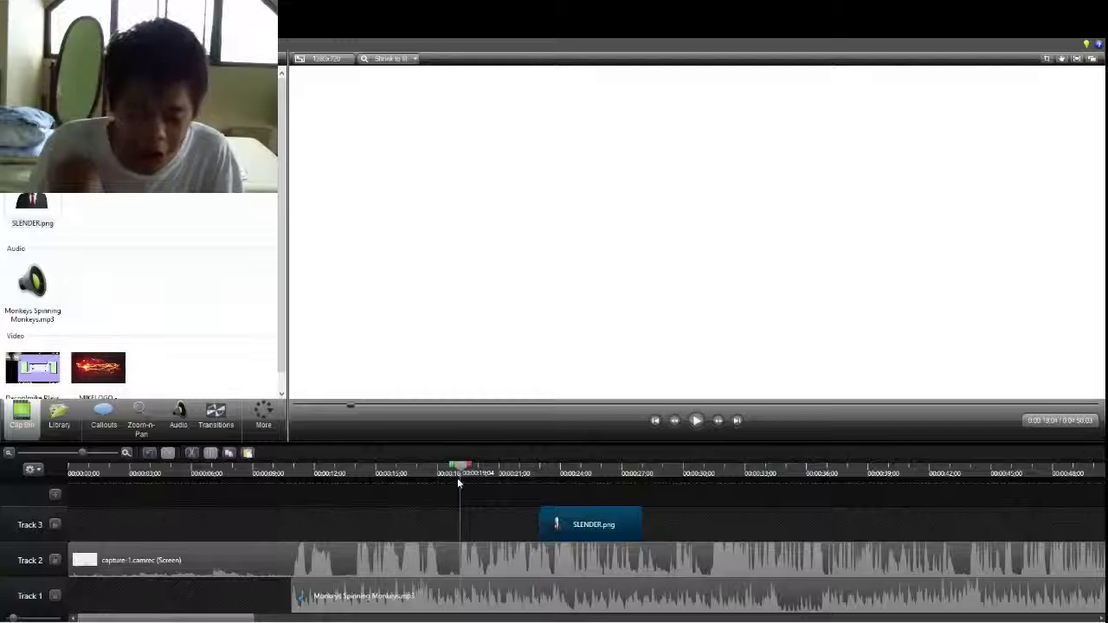
Step: Move SLENDER.png on Track 3 to start at about 0:00:20 and play the timeline from just before it
{"action": "left_click", "coordinate": [594, 529]}
{"action": "key", "text": "space"}
{"action": "key", "text": "space"}
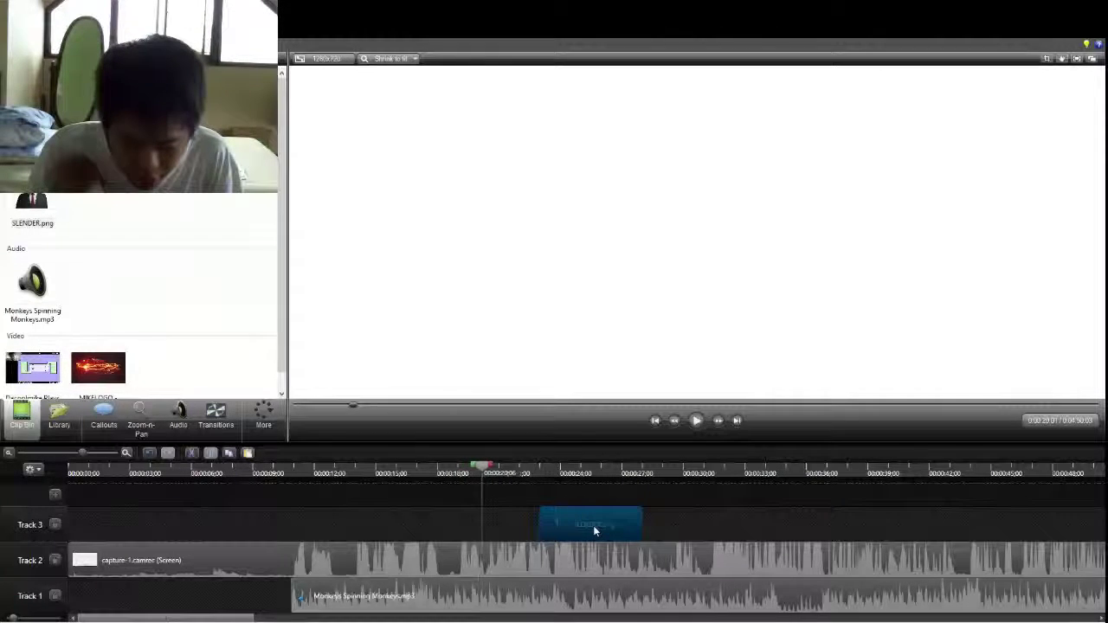
{"action": "left_click_drag", "start_coordinate": [594, 526], "coordinate": [537, 523]}
{"action": "left_click_drag", "start_coordinate": [480, 472], "coordinate": [451, 473]}
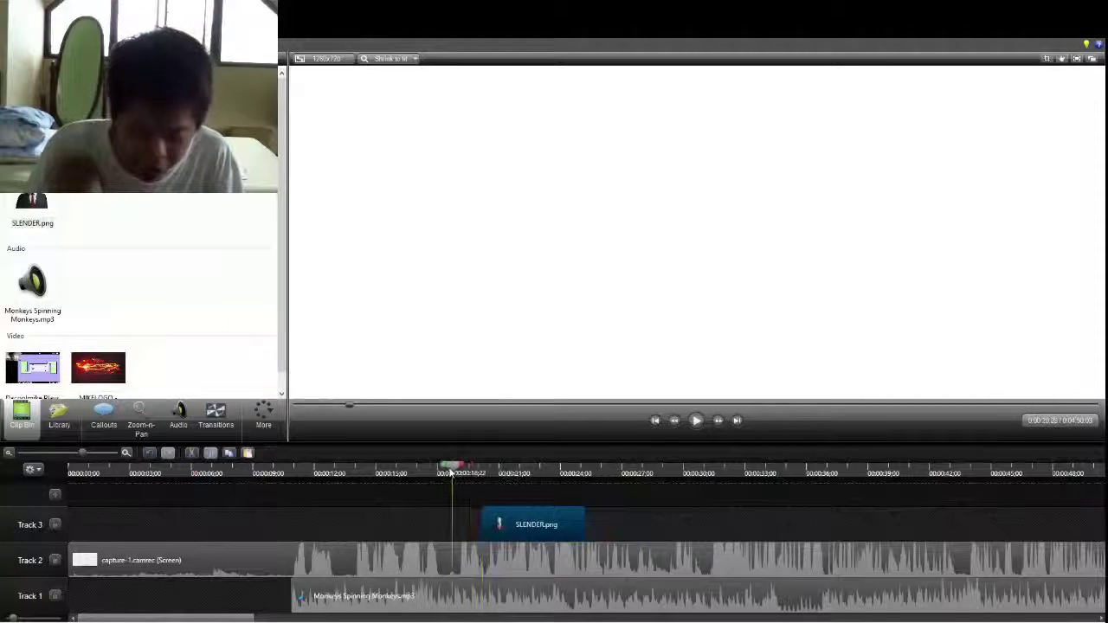
{"action": "key", "text": "space"}
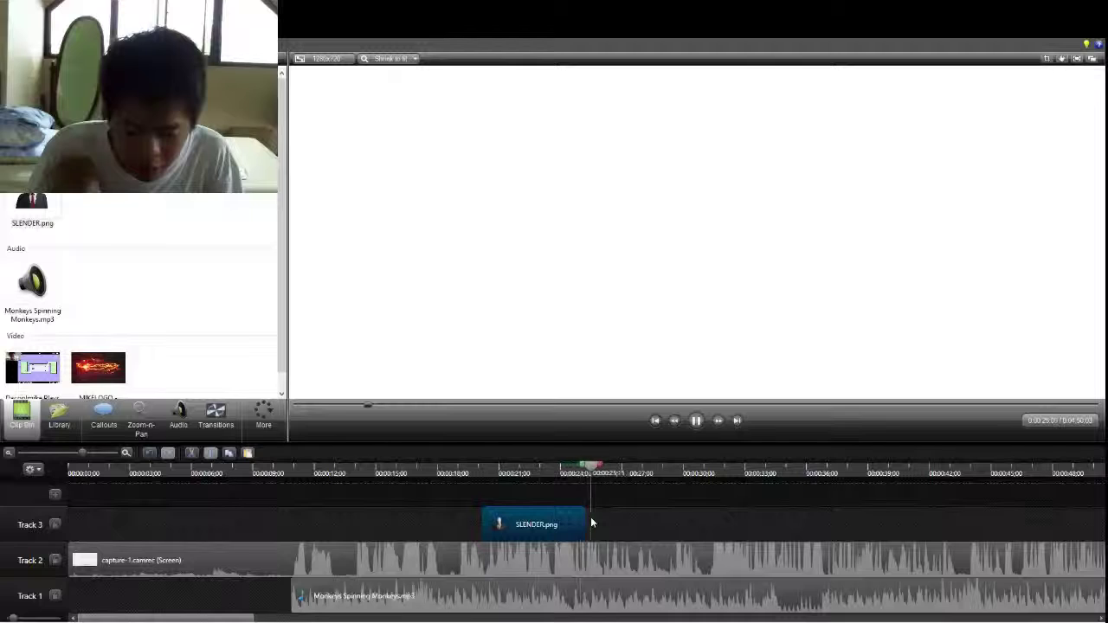
{"action": "key", "text": "space"}
Step: Find the end point for SLENDER.png by playing the timeline and shorten the image to end at about 0:00:23
{"action": "left_click", "coordinate": [569, 475]}
{"action": "left_click_drag", "start_coordinate": [569, 475], "coordinate": [524, 492]}
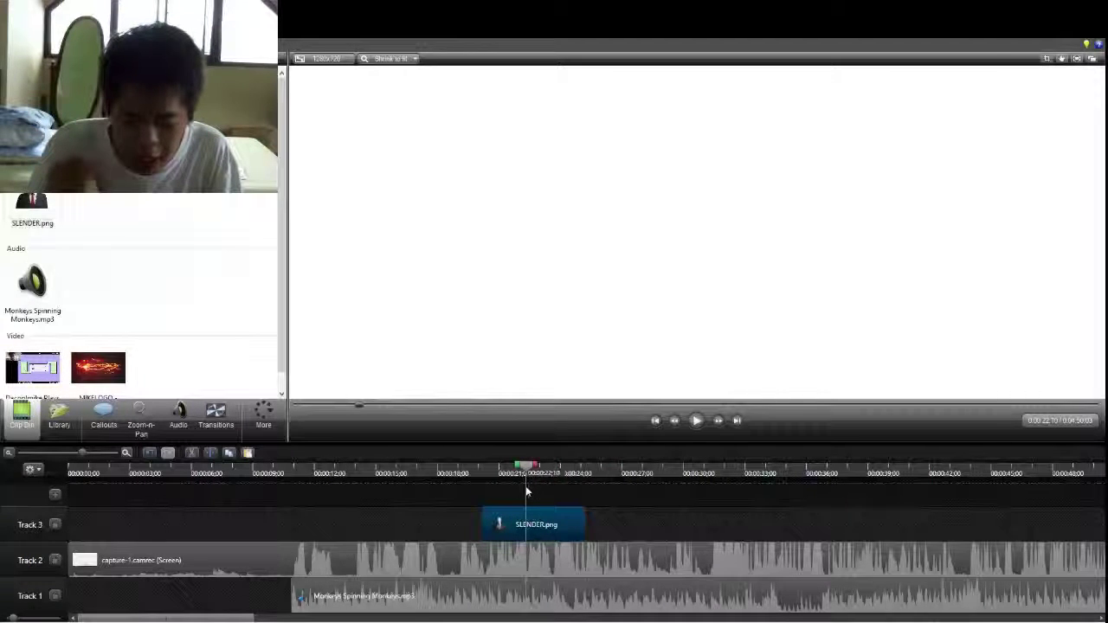
{"action": "key", "text": "space"}
{"action": "key", "text": "space"}
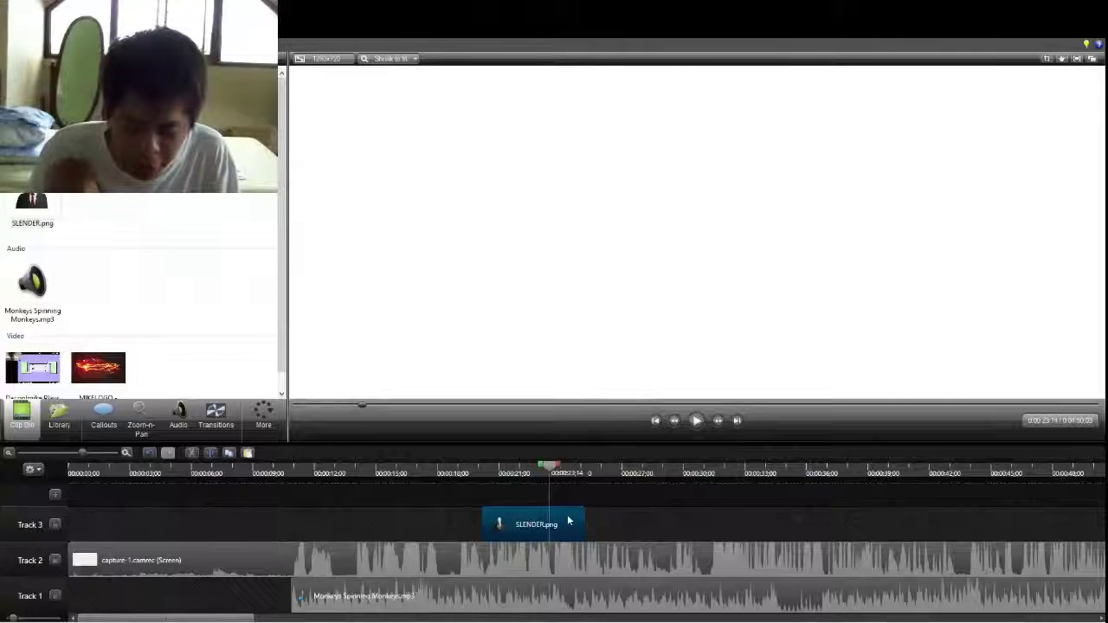
{"action": "left_click_drag", "start_coordinate": [567, 518], "coordinate": [580, 533]}
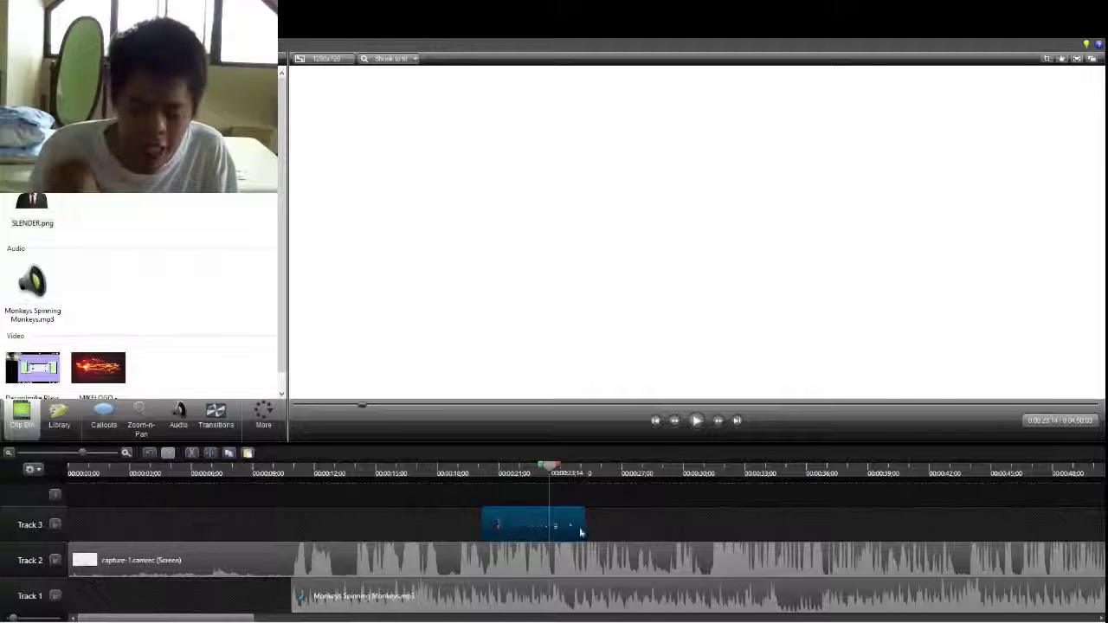
{"action": "left_click_drag", "start_coordinate": [505, 524], "coordinate": [571, 514]}
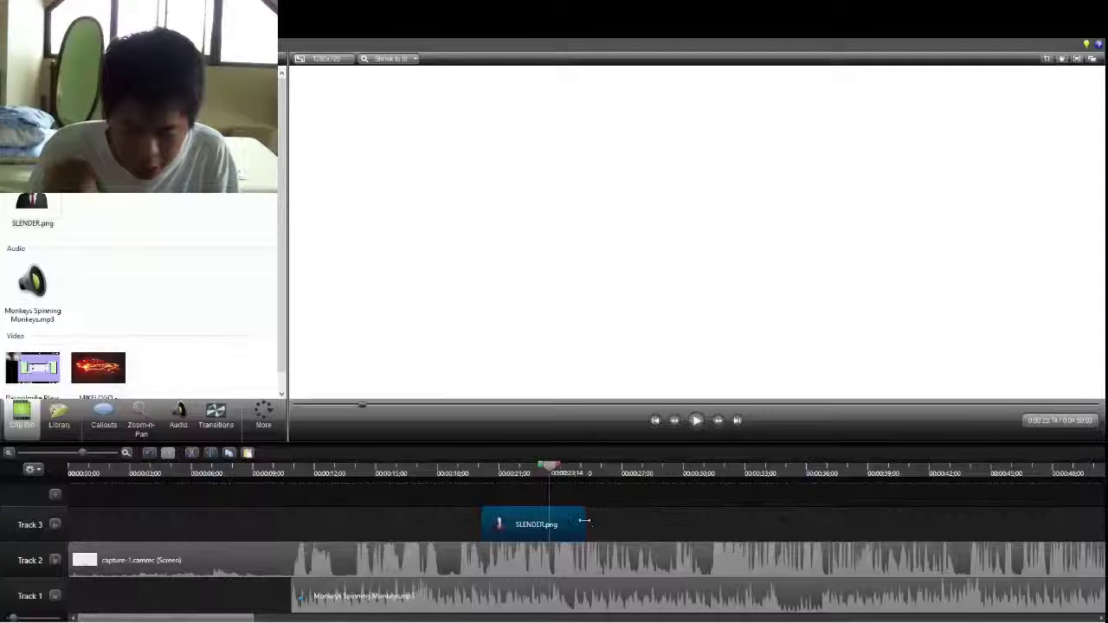
{"action": "left_click_drag", "start_coordinate": [586, 520], "coordinate": [584, 517]}
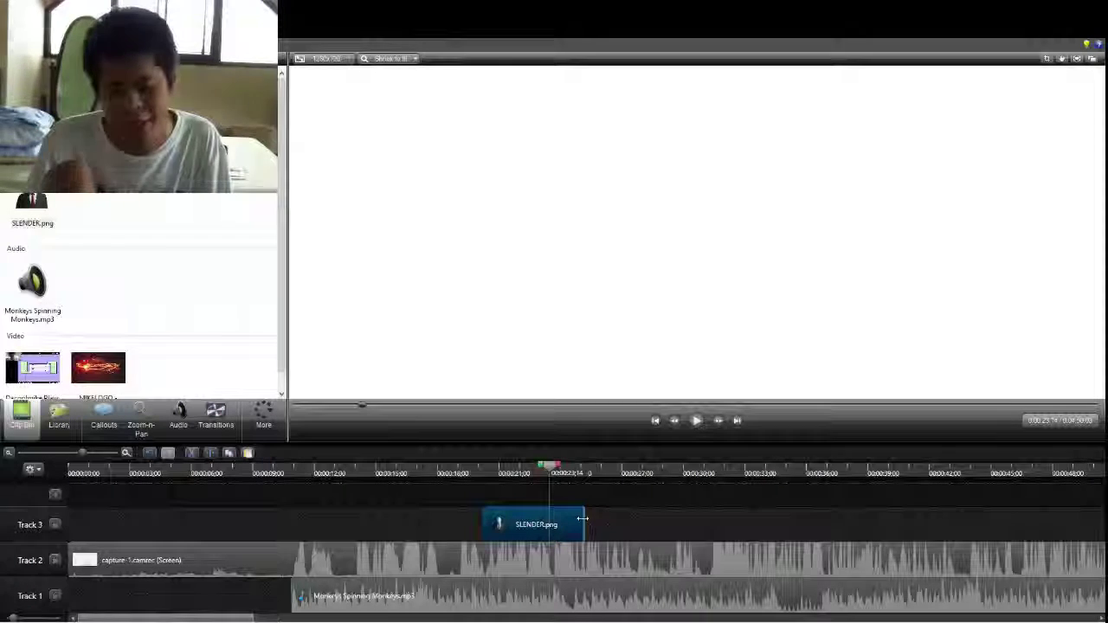
{"action": "left_click_drag", "start_coordinate": [583, 518], "coordinate": [549, 520]}
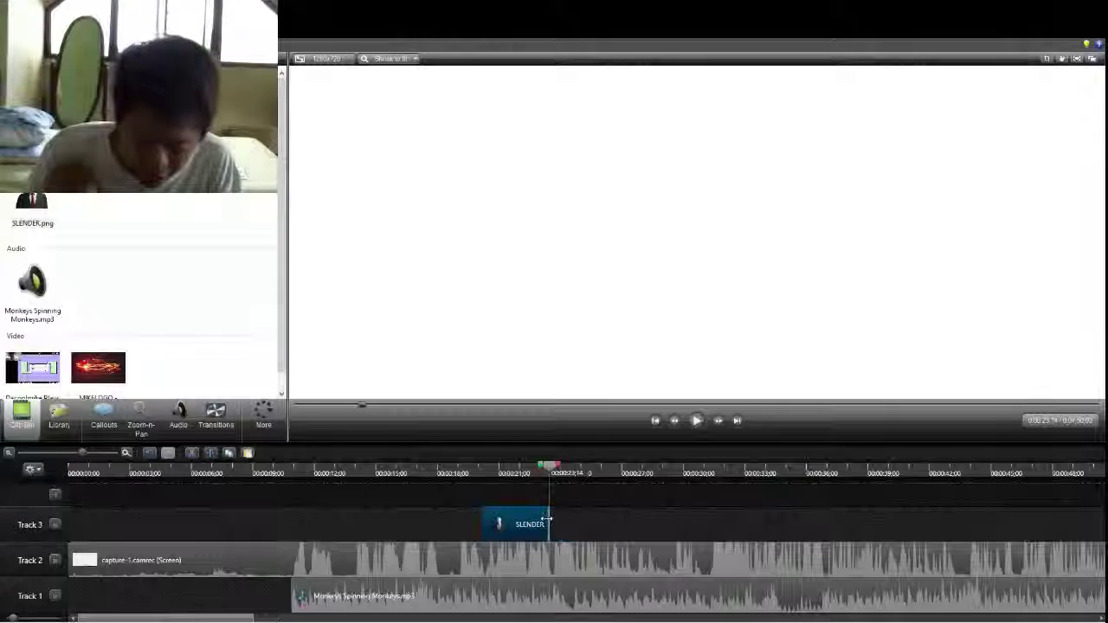
Step: Play the timeline across the shortened SLENDER.png from about 0:00:19 and set the playhead at about 0:00:22
{"action": "left_click_drag", "start_coordinate": [549, 473], "coordinate": [462, 479]}
{"action": "key", "text": "space"}
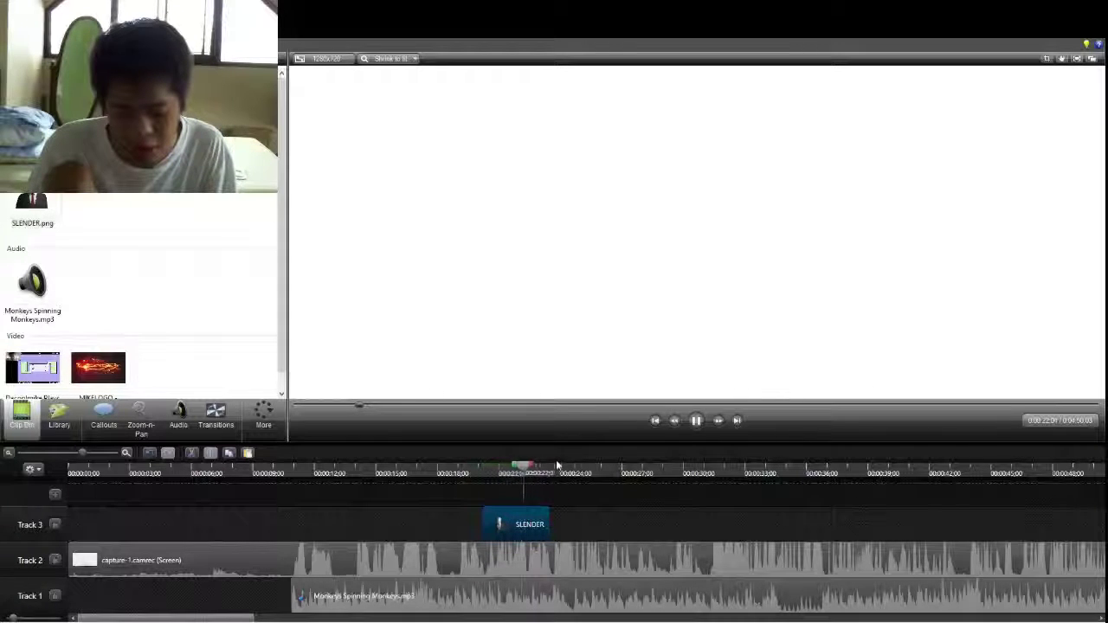
{"action": "key", "text": "space"}
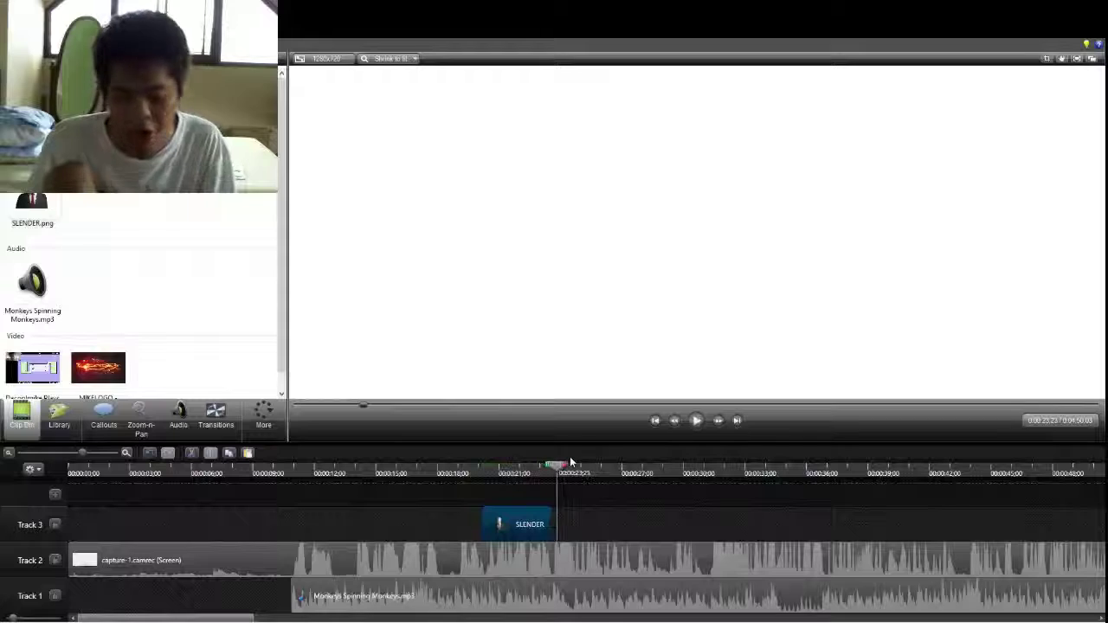
{"action": "left_click", "coordinate": [502, 475]}
{"action": "left_click_drag", "start_coordinate": [502, 477], "coordinate": [526, 476]}
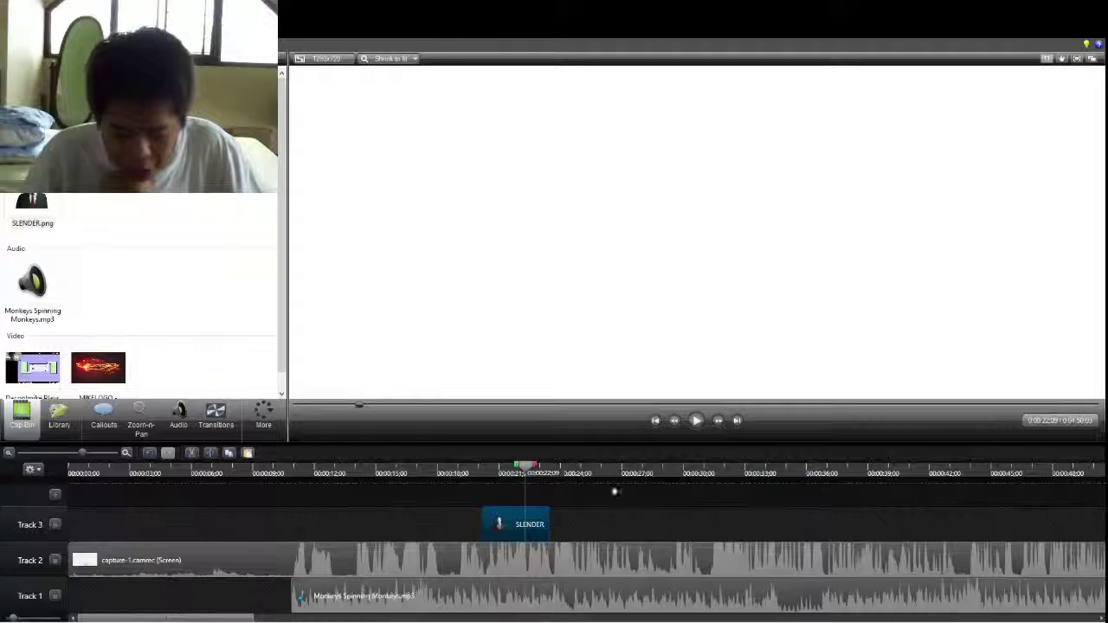
Step: Delete the SLENDER.png image, the screen recording and the music from the timeline, leaving all three tracks empty
{"action": "left_click", "coordinate": [588, 554]}
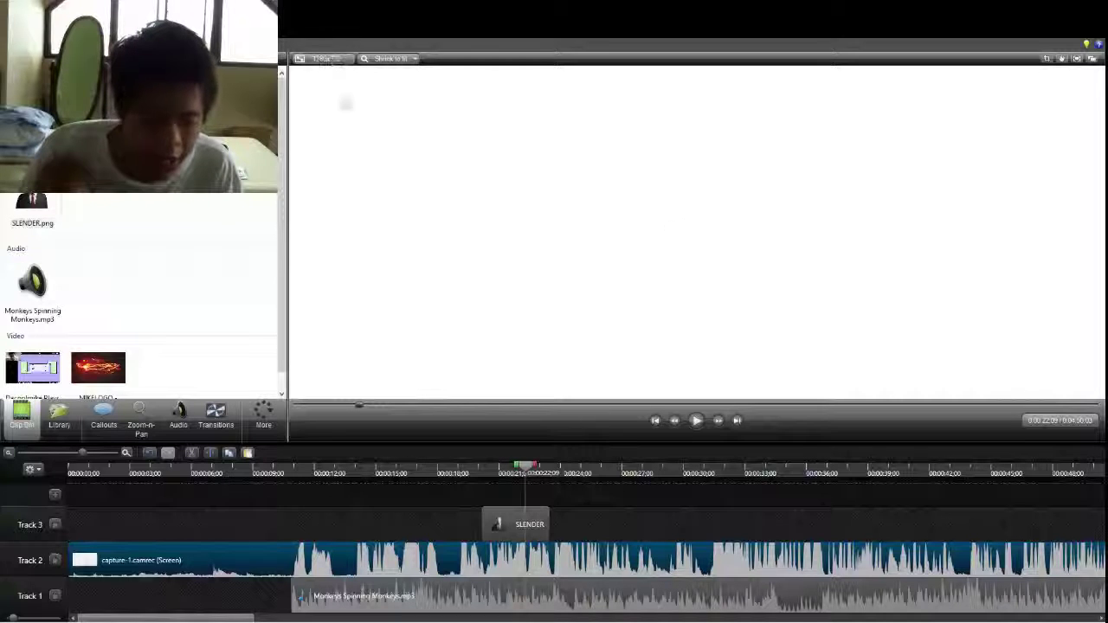
{"action": "left_click", "coordinate": [323, 96]}
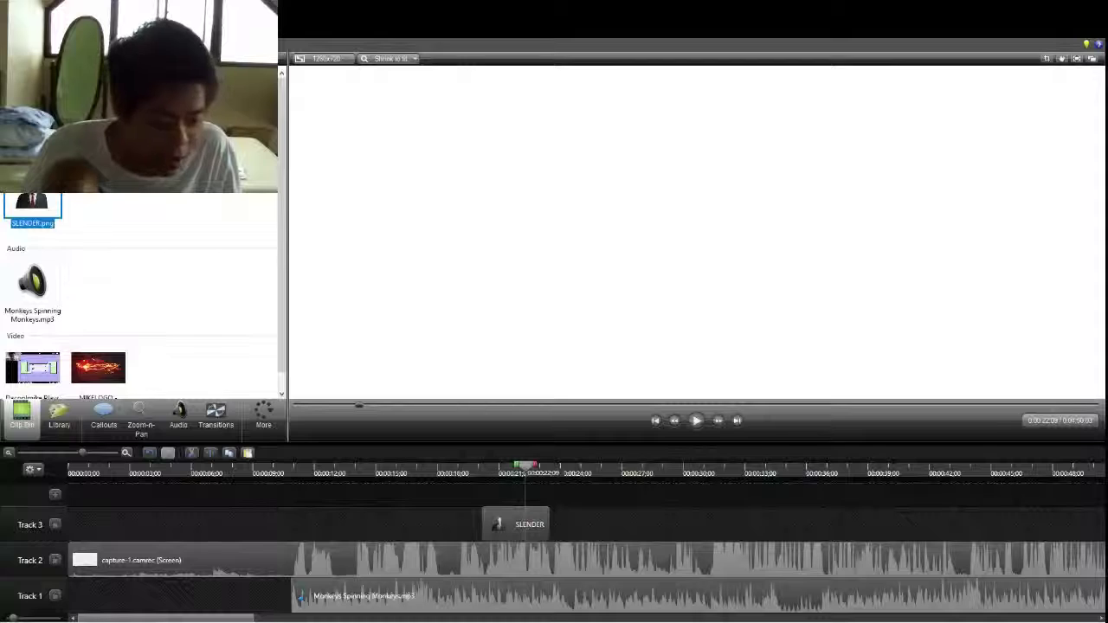
{"action": "key", "text": "Escape"}
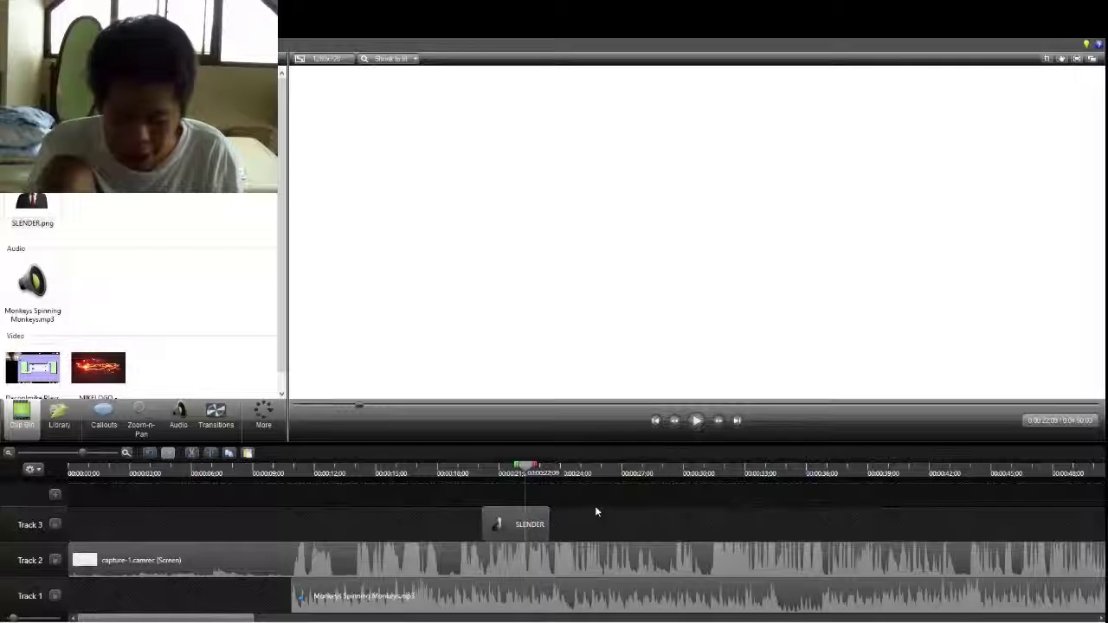
{"action": "left_click_drag", "start_coordinate": [596, 509], "coordinate": [463, 608]}
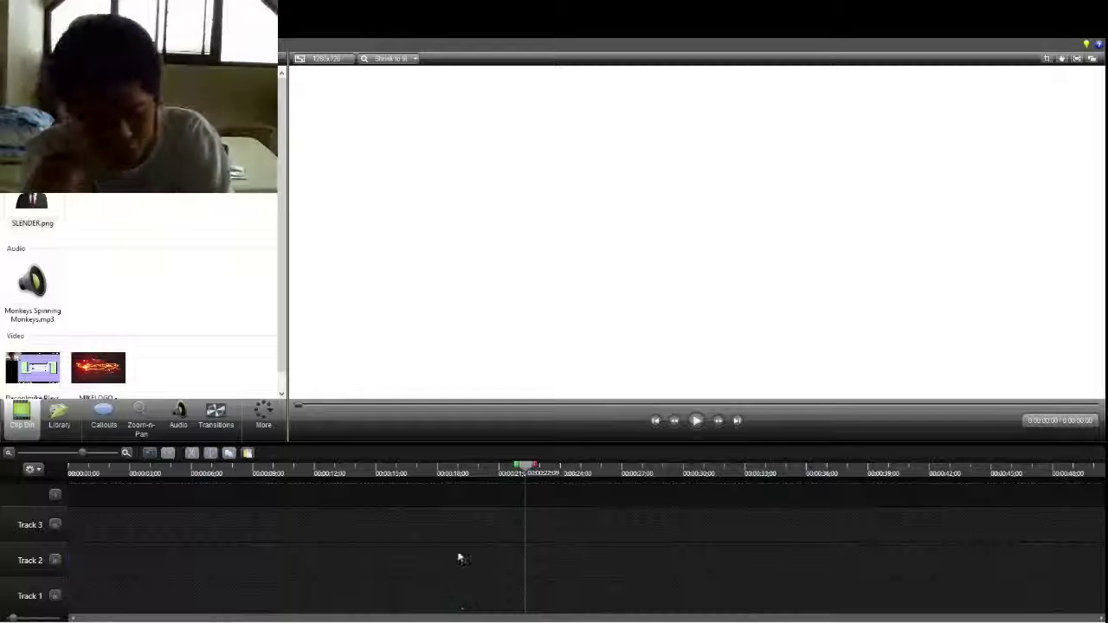